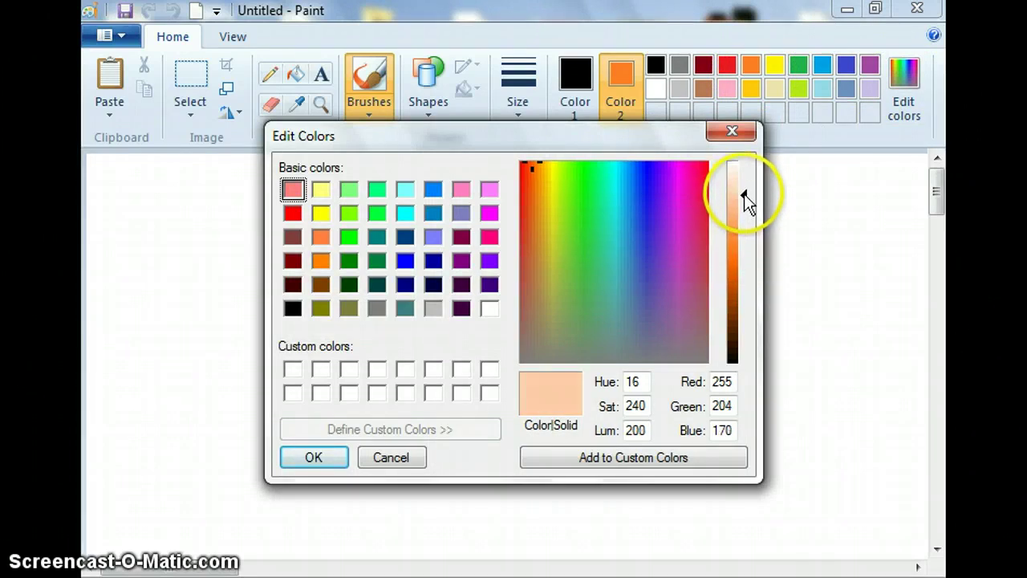
Draw a pointed U-shaped face outline with the Eraser at its largest size and light peach (255, 204, 170) as Color 2
{"action": "left_click", "coordinate": [314, 458]}
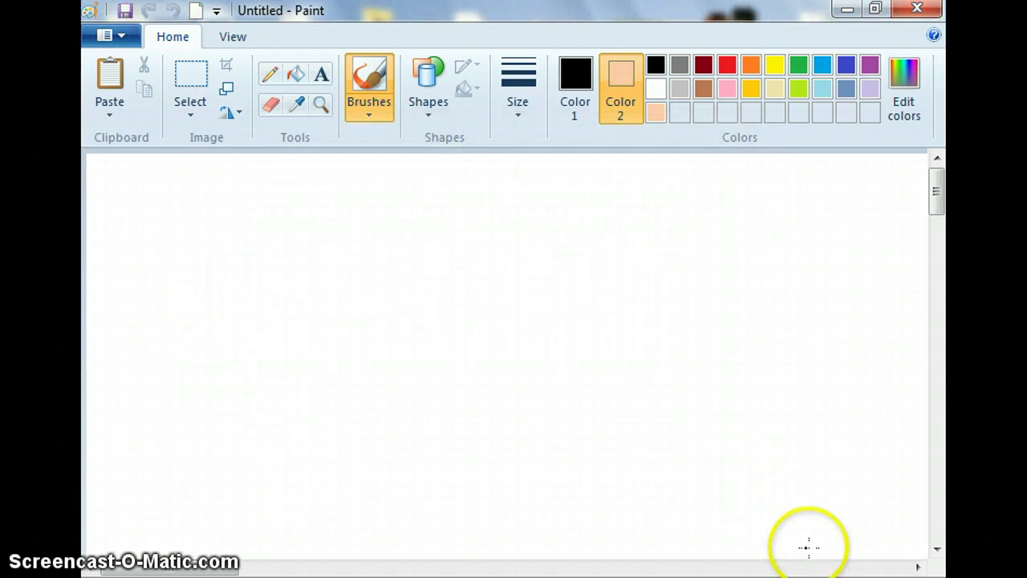
{"action": "key", "text": "ctrl+Page_Down"}
{"action": "key", "text": "ctrl+Page_Down"}
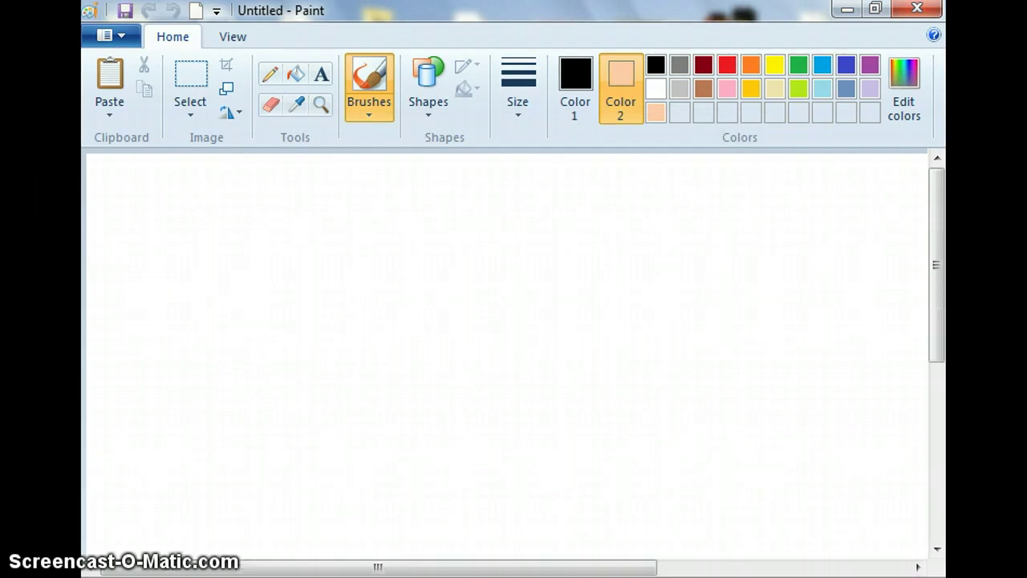
{"action": "key", "text": "ctrl+Page_Up"}
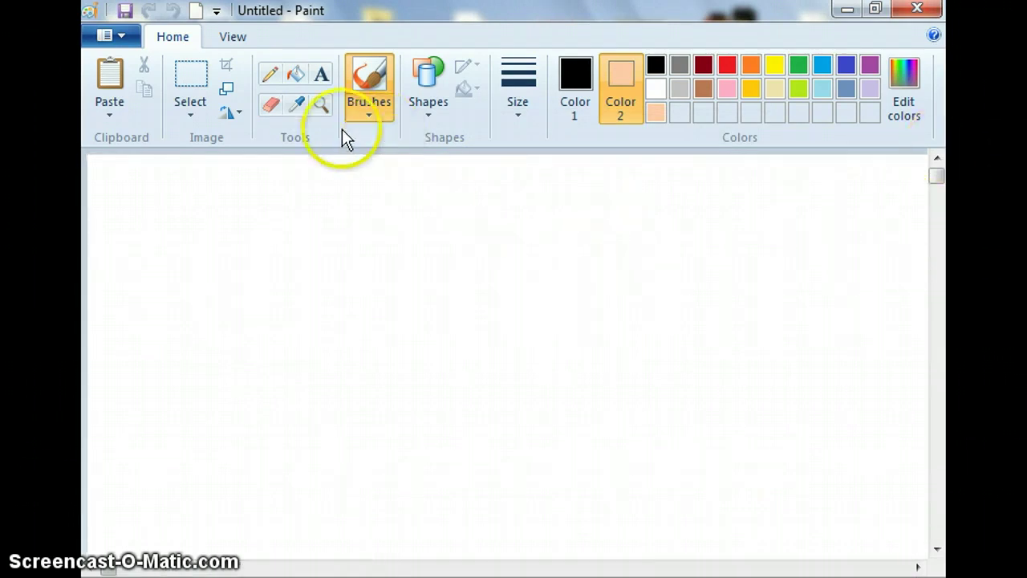
{"action": "left_click", "coordinate": [270, 105]}
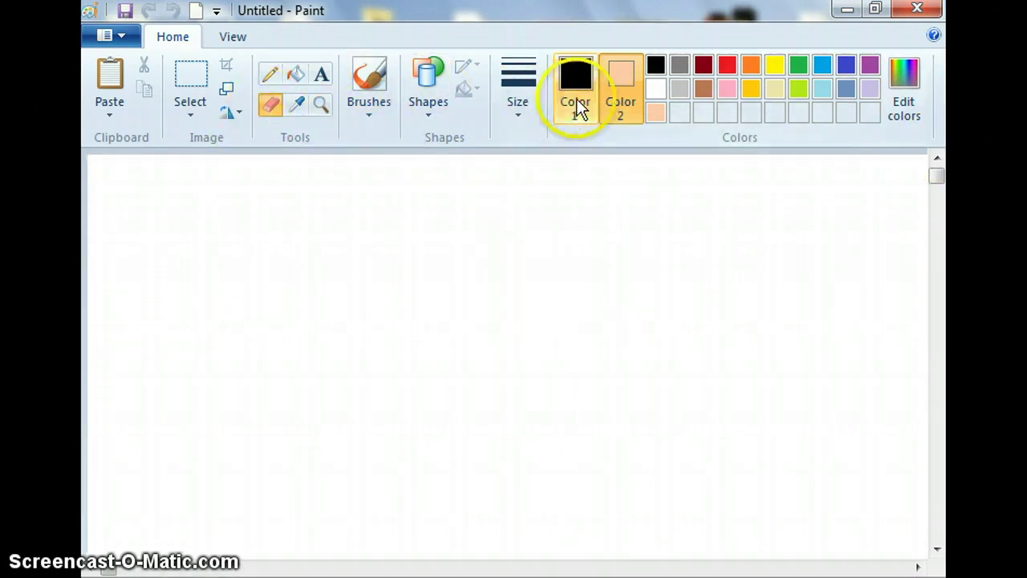
{"action": "left_click", "coordinate": [514, 103]}
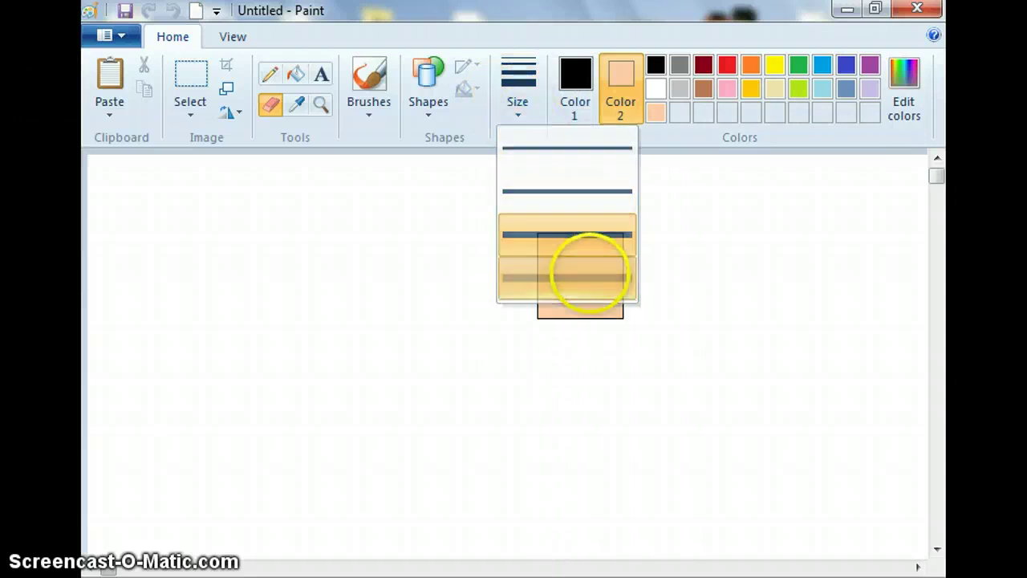
{"action": "left_click", "coordinate": [585, 274]}
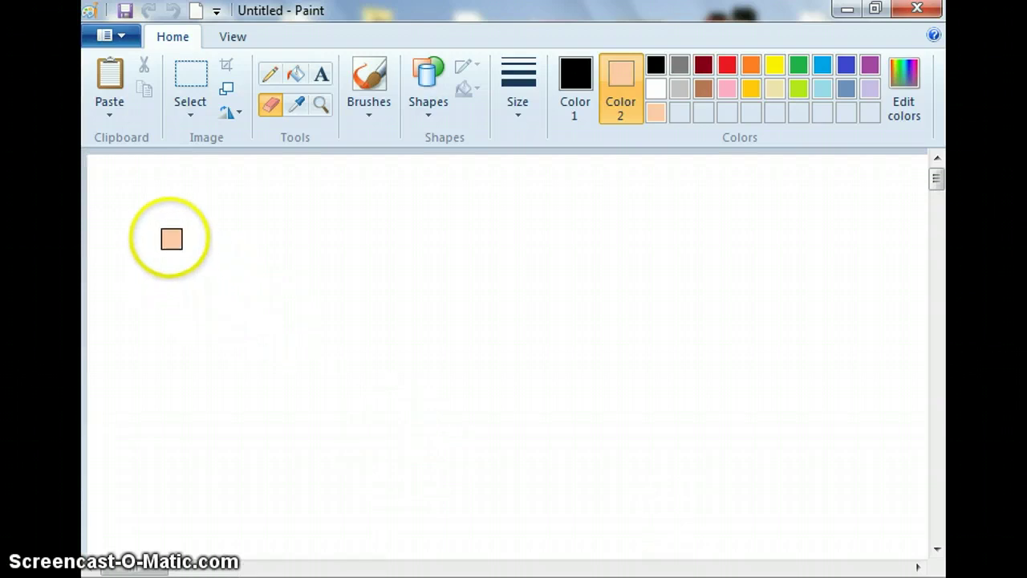
{"action": "mouse_move", "coordinate": [195, 265]}
{"action": "left_mouse_down"}
{"action": "mouse_move", "coordinate": [198, 388]}
{"action": "mouse_move", "coordinate": [280, 470]}
{"action": "mouse_move", "coordinate": [355, 422]}
{"action": "mouse_move", "coordinate": [370, 396]}
{"action": "mouse_move", "coordinate": [374, 264]}
{"action": "left_mouse_up"}
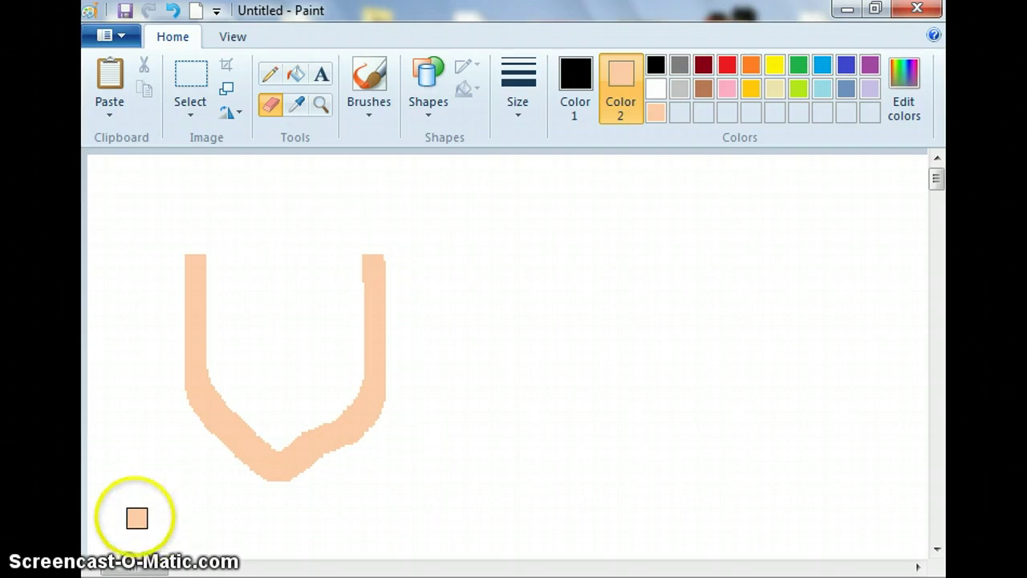
Set Color 2 to pale yellow (255, 252, 198) and draw a second U-shaped face outline on blank canvas beside the peach one
{"action": "left_click_drag", "start_coordinate": [145, 566], "coordinate": [217, 543]}
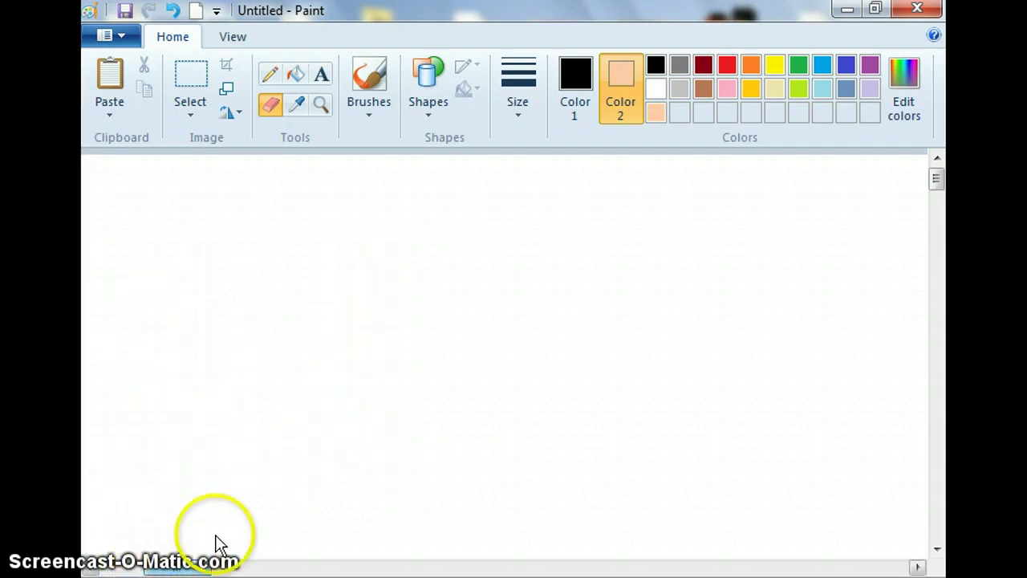
{"action": "left_click", "coordinate": [772, 68]}
{"action": "left_click", "coordinate": [909, 98]}
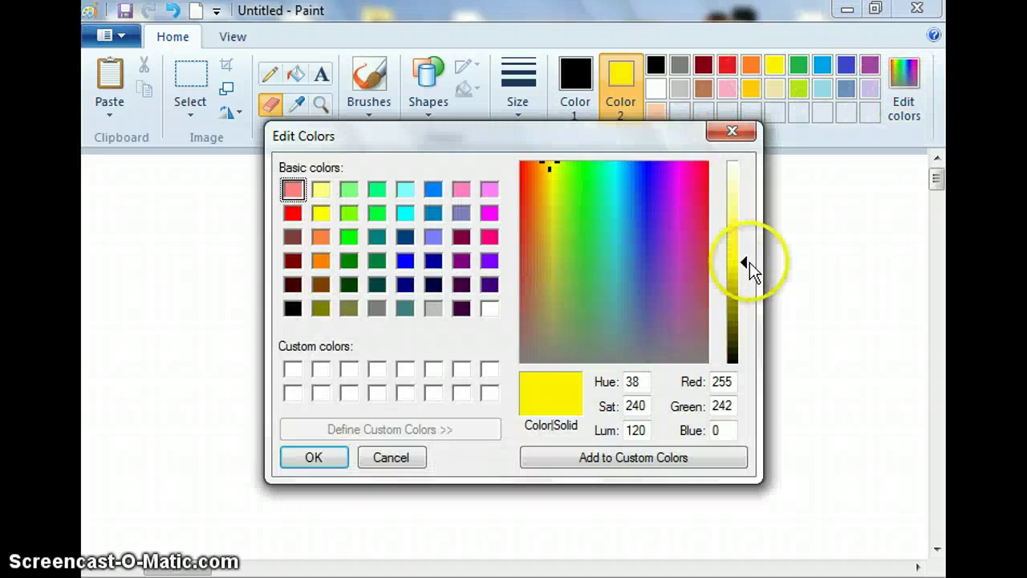
{"action": "left_click_drag", "start_coordinate": [744, 241], "coordinate": [743, 184]}
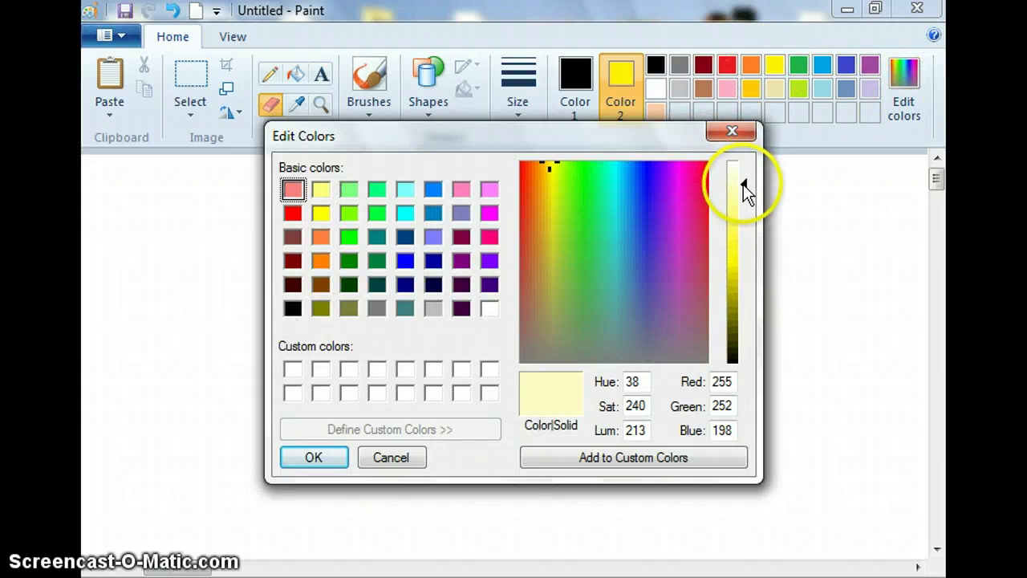
{"action": "left_click", "coordinate": [329, 457]}
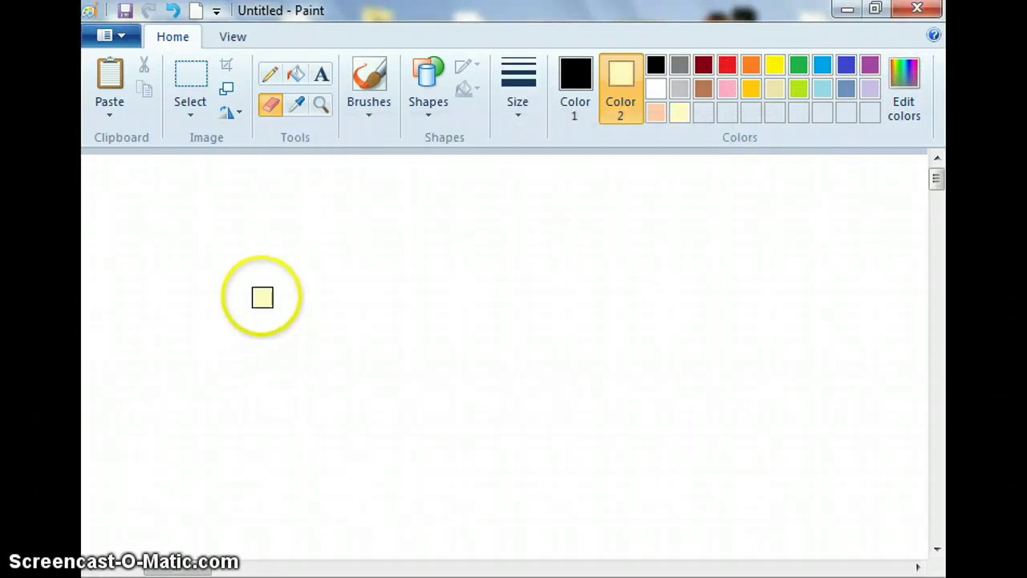
{"action": "mouse_move", "coordinate": [272, 258]}
{"action": "left_mouse_down"}
{"action": "mouse_move", "coordinate": [271, 367]}
{"action": "mouse_move", "coordinate": [316, 426]}
{"action": "mouse_move", "coordinate": [362, 445]}
{"action": "mouse_move", "coordinate": [418, 422]}
{"action": "mouse_move", "coordinate": [467, 383]}
{"action": "mouse_move", "coordinate": [461, 263]}
{"action": "left_mouse_up"}
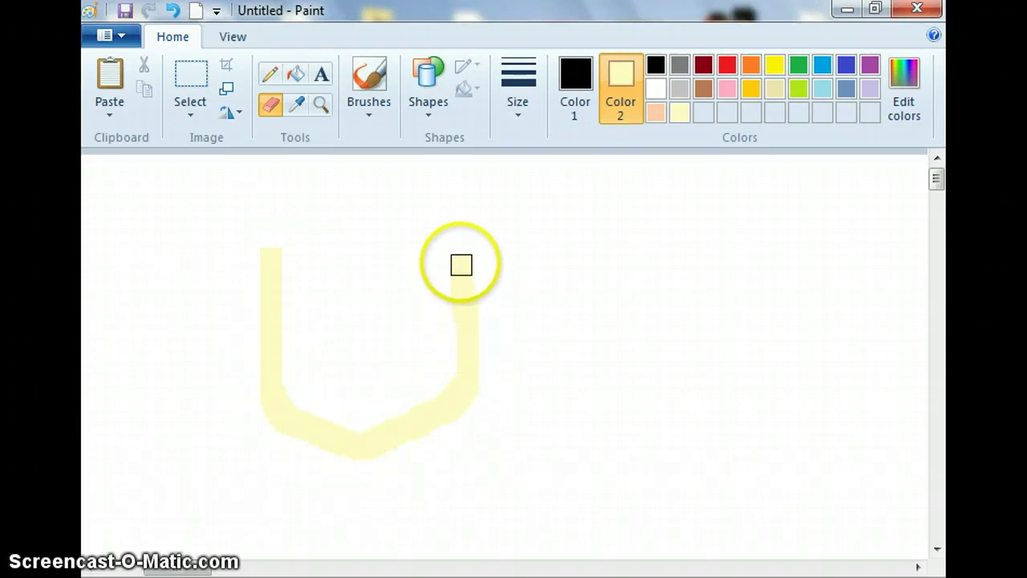
Draw a third U-shaped face outline in brown on blank canvas beyond the pale yellow one
{"action": "mouse_move", "coordinate": [204, 567]}
{"action": "left_mouse_down"}
{"action": "mouse_move", "coordinate": [264, 568]}
{"action": "mouse_move", "coordinate": [232, 568]}
{"action": "left_mouse_up"}
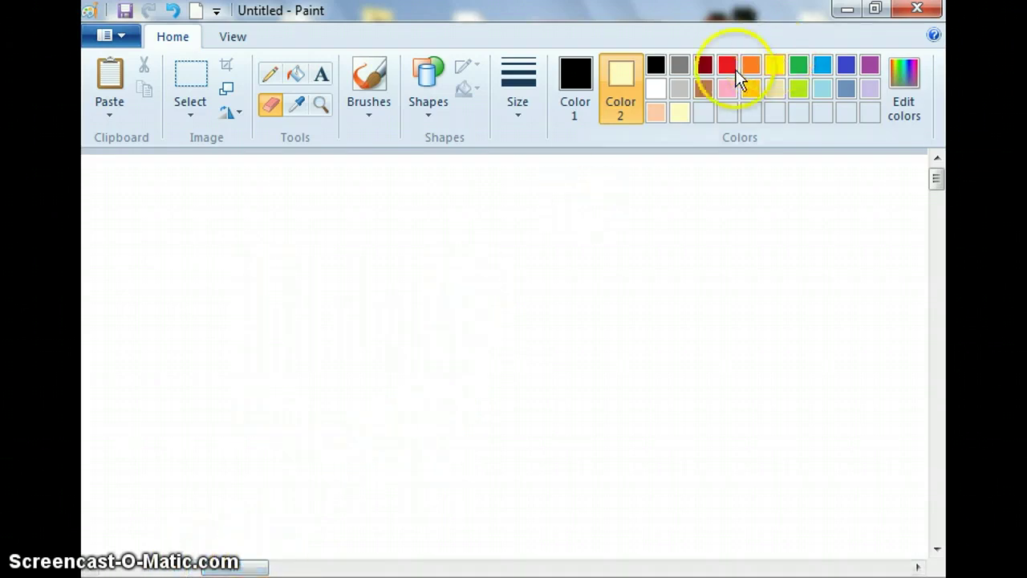
{"action": "left_click", "coordinate": [704, 89]}
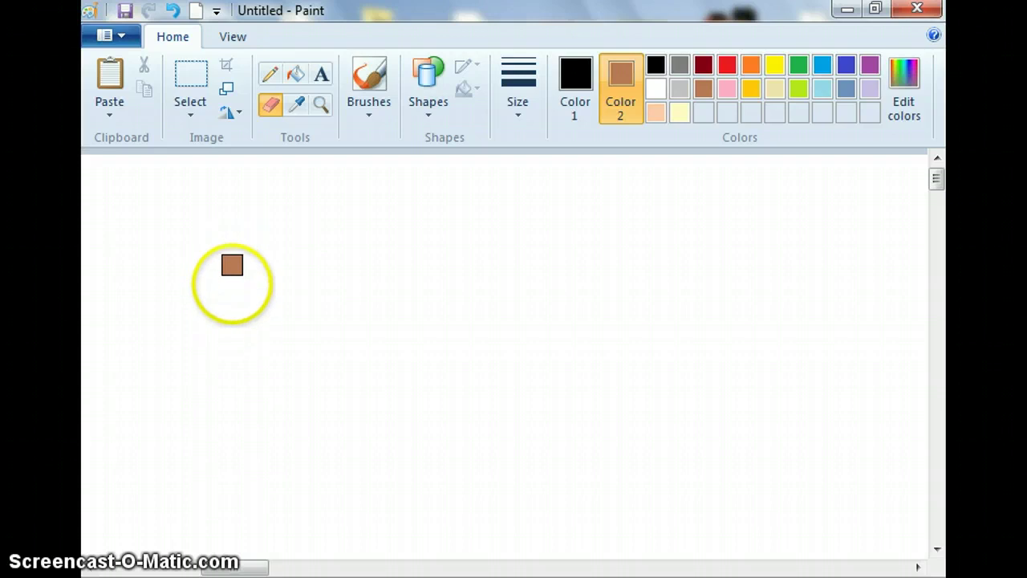
{"action": "mouse_move", "coordinate": [232, 265]}
{"action": "left_mouse_down"}
{"action": "mouse_move", "coordinate": [232, 401]}
{"action": "mouse_move", "coordinate": [336, 470]}
{"action": "mouse_move", "coordinate": [371, 436]}
{"action": "mouse_move", "coordinate": [411, 417]}
{"action": "mouse_move", "coordinate": [433, 364]}
{"action": "mouse_move", "coordinate": [429, 272]}
{"action": "left_mouse_up"}
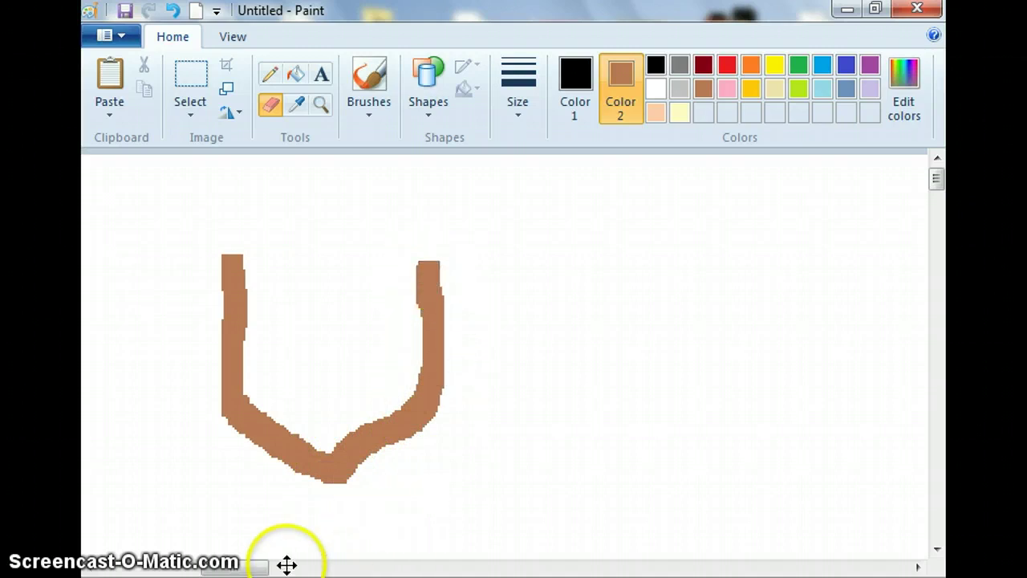
Switch to Sticky Notes and replace the note with "and if at first it looks messy, don't fix it now, you can fix any errors later"
{"action": "left_click_drag", "start_coordinate": [259, 567], "coordinate": [144, 567]}
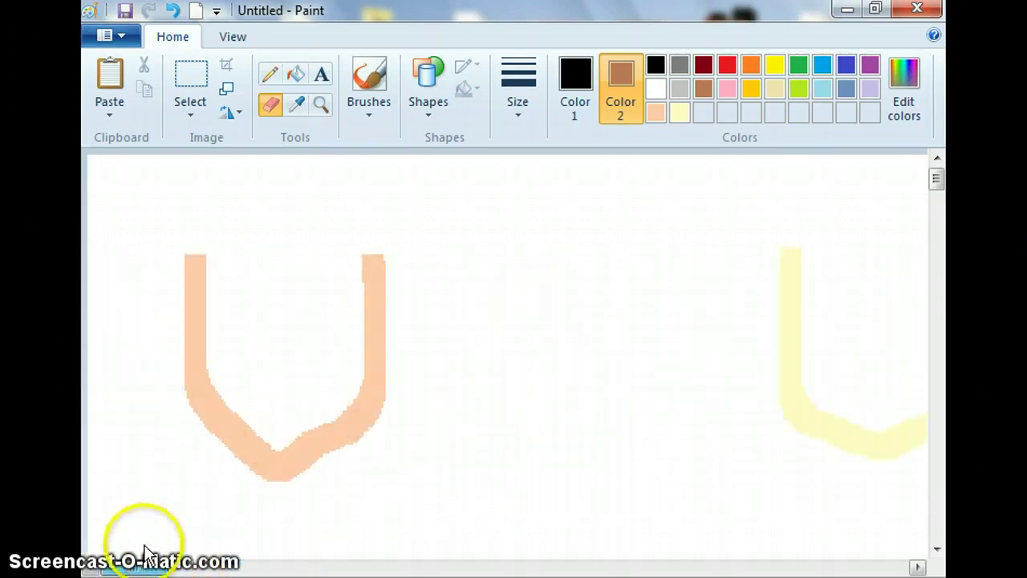
{"action": "left_click", "coordinate": [578, 573]}
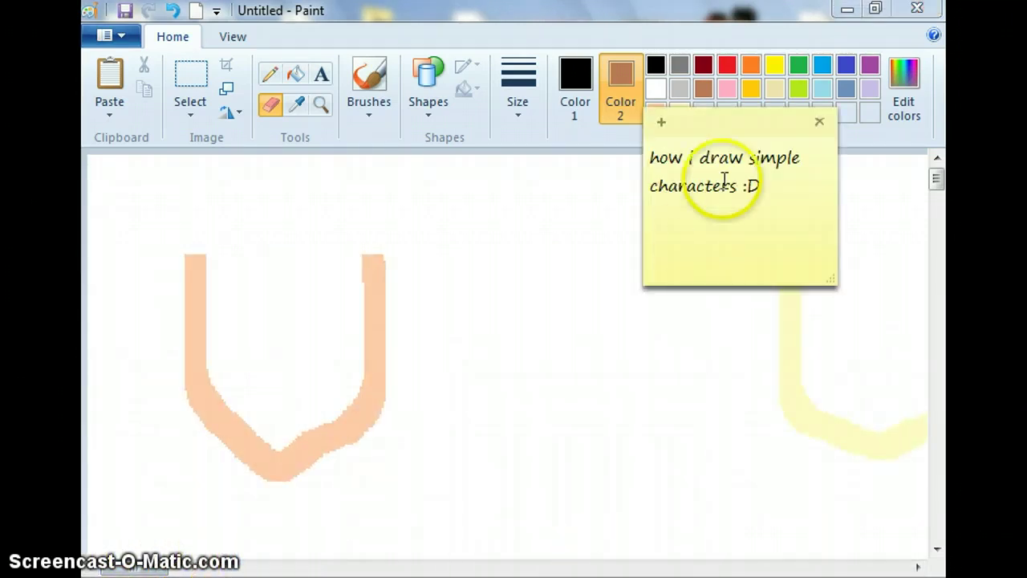
{"action": "key", "text": "BackSpace"}
{"action": "key", "text": "BackSpace"}
{"action": "key", "text": "BackSpace"}
{"action": "key", "text": "BackSpace"}
{"action": "key", "text": "BackSpace"}
{"action": "key", "text": "BackSpace"}
{"action": "key", "text": "BackSpace"}
{"action": "key", "text": "BackSpace"}
{"action": "key", "text": "BackSpace"}
{"action": "key", "text": "BackSpace"}
{"action": "key", "text": "BackSpace"}
{"action": "key", "text": "BackSpace"}
{"action": "key", "text": "BackSpace"}
{"action": "key", "text": "BackSpace"}
{"action": "key", "text": "BackSpace"}
{"action": "key", "text": "BackSpace"}
{"action": "key", "text": "BackSpace"}
{"action": "key", "text": "BackSpace"}
{"action": "key", "text": "BackSpace"}
{"action": "key", "text": "BackSpace"}
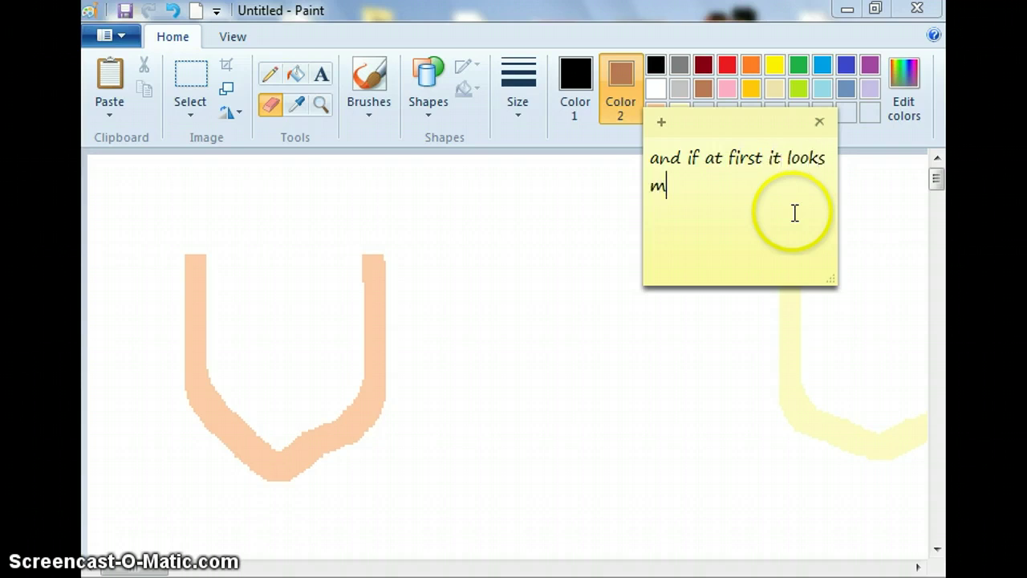
{"action": "type", "text": "essy, don't fix"}
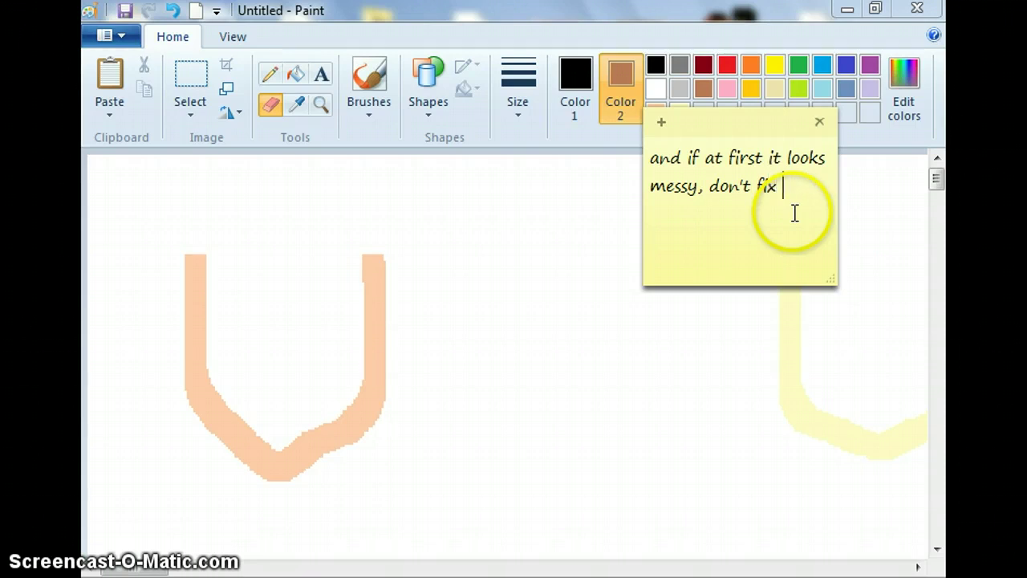
{"action": "type", "text": "now"}
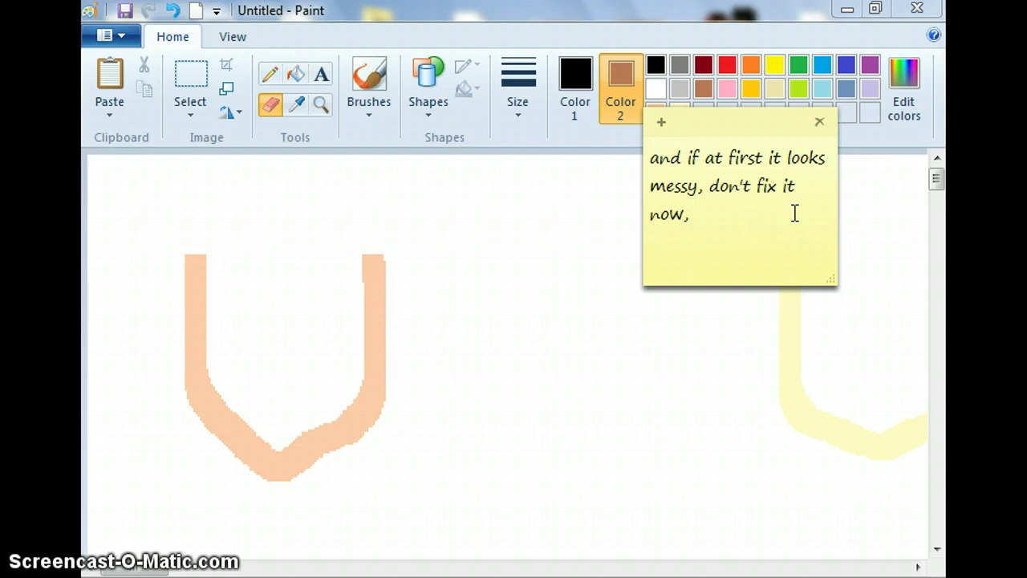
{"action": "type", "text": ", you can fix any"}
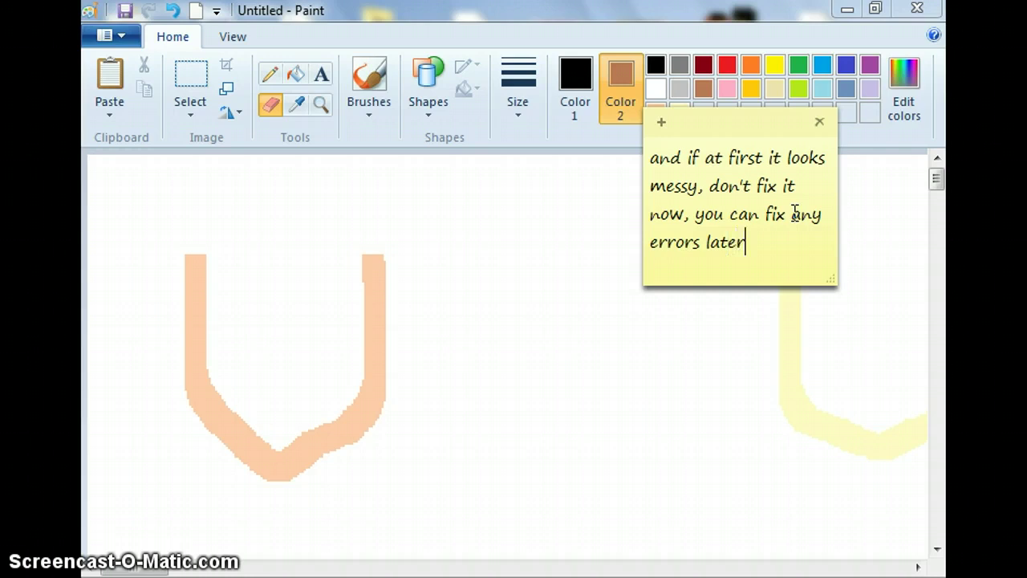
Replace the note's text with "btw,[by the way], i'm using windows paint [mine is Windows"
{"action": "left_click_drag", "start_coordinate": [786, 246], "coordinate": [642, 115]}
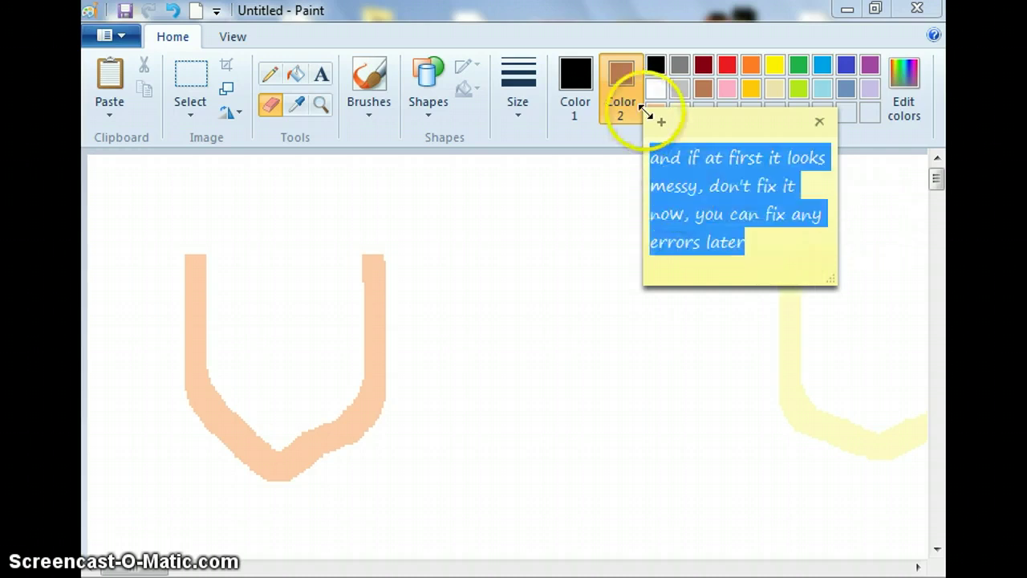
{"action": "key", "text": "Delete"}
{"action": "type", "text": "btw"}
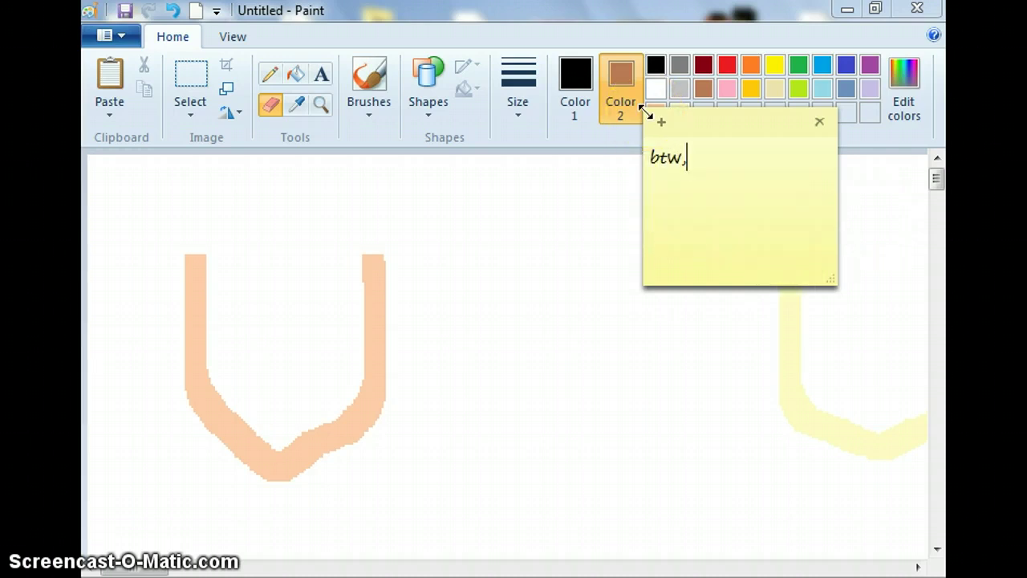
{"action": "type", "text": ",[by the way], i'm using windows paint ["}
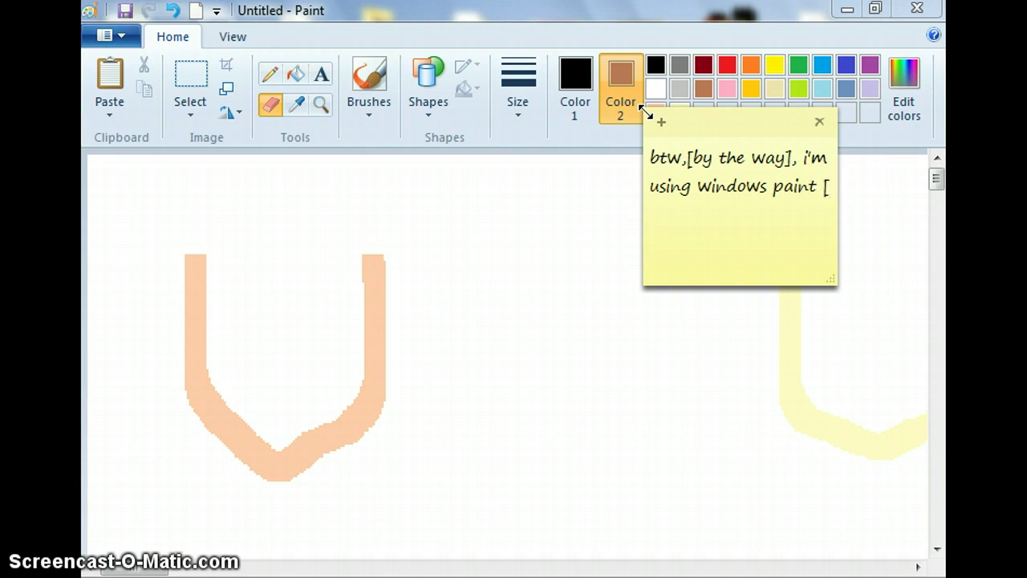
{"action": "type", "text": "mine is Windo"}
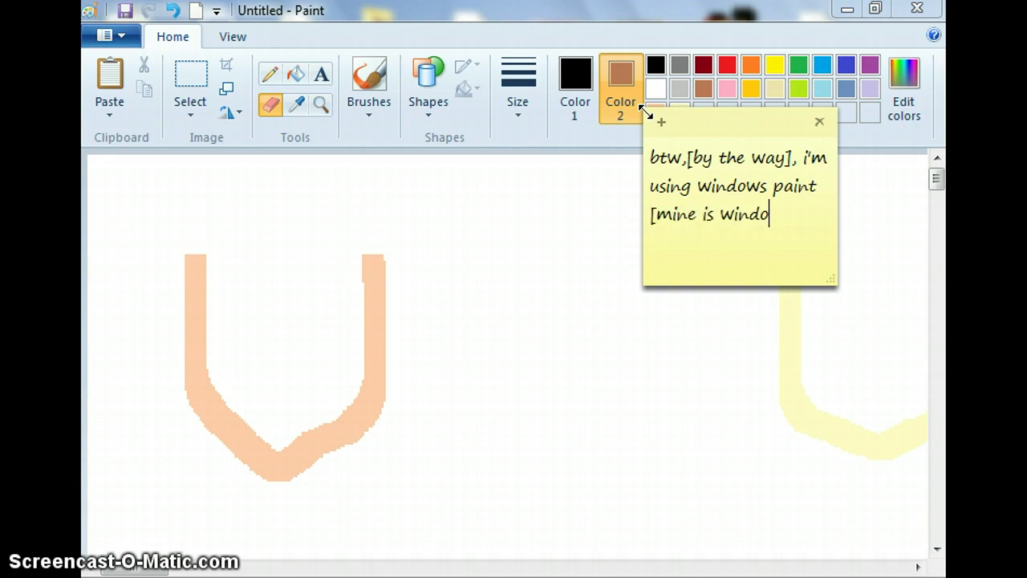
{"action": "type", "text": "ws"}
Clear the sticky note and write "ok, so you have the head" in it
{"action": "key", "text": "BackSpace"}
{"action": "key", "text": "BackSpace"}
{"action": "key", "text": "BackSpace"}
{"action": "key", "text": "BackSpace"}
{"action": "key", "text": "BackSpace"}
{"action": "key", "text": "BackSpace"}
{"action": "key", "text": "BackSpace"}
{"action": "key", "text": "BackSpace"}
{"action": "key", "text": "BackSpace"}
{"action": "key", "text": "BackSpace"}
{"action": "key", "text": "BackSpace"}
{"action": "key", "text": "BackSpace"}
{"action": "key", "text": "BackSpace"}
{"action": "key", "text": "BackSpace"}
{"action": "key", "text": "BackSpace"}
{"action": "key", "text": "BackSpace"}
{"action": "key", "text": "BackSpace"}
{"action": "key", "text": "BackSpace"}
{"action": "key", "text": "BackSpace"}
{"action": "key", "text": "BackSpace"}
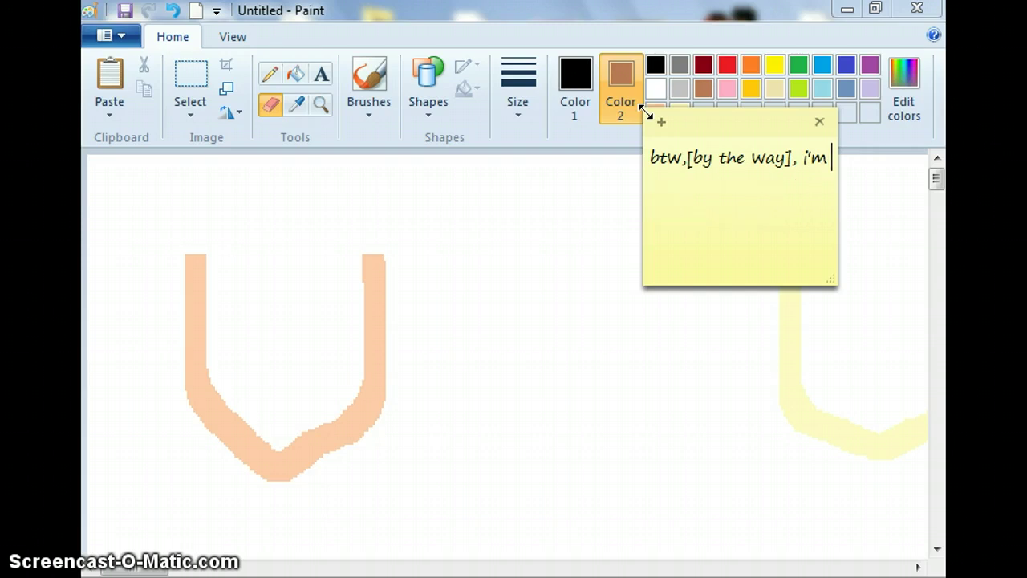
{"action": "key", "text": "BackSpace"}
{"action": "key", "text": "BackSpace"}
{"action": "key", "text": "BackSpace"}
{"action": "key", "text": "BackSpace"}
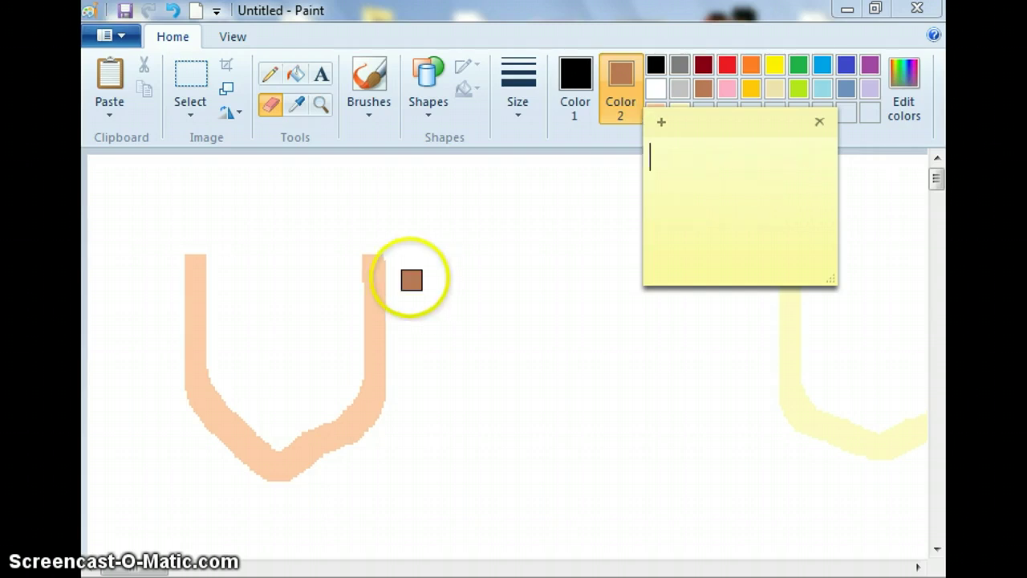
{"action": "type", "text": "ok"}
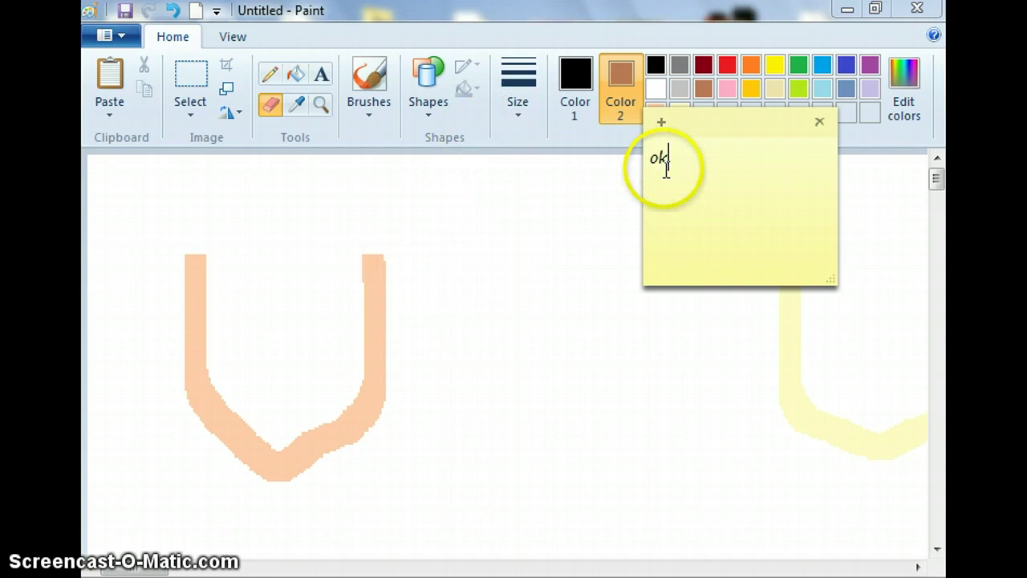
{"action": "type", "text": ", so you have the head"}
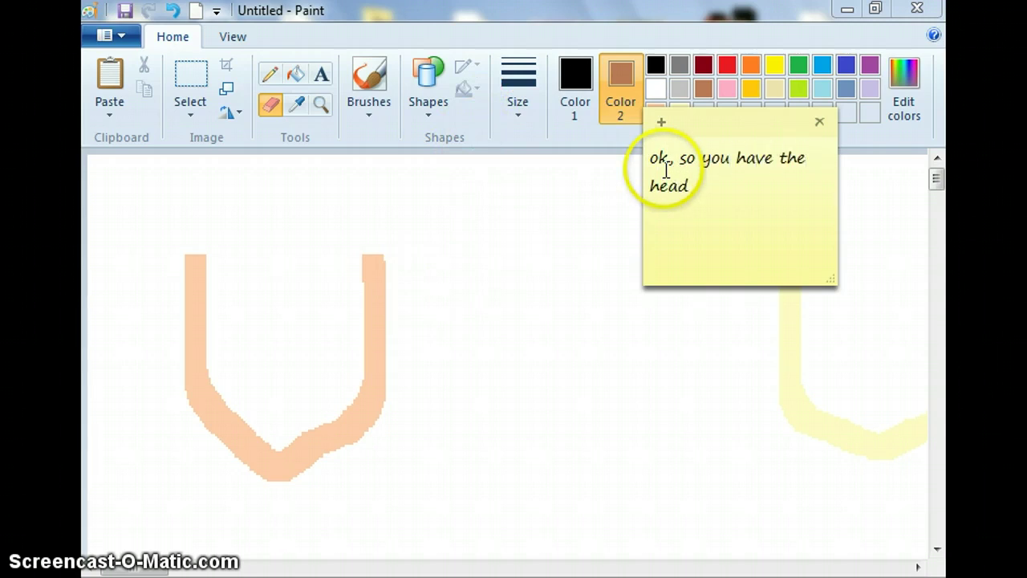
Change the sticky note's text to "now you draw the bodie"
{"action": "key", "text": "BackSpace"}
{"action": "key", "text": "BackSpace"}
{"action": "key", "text": "BackSpace"}
{"action": "key", "text": "BackSpace"}
{"action": "key", "text": "BackSpace"}
{"action": "key", "text": "BackSpace"}
{"action": "key", "text": "BackSpace"}
{"action": "key", "text": "BackSpace"}
{"action": "key", "text": "BackSpace"}
{"action": "key", "text": "BackSpace"}
{"action": "key", "text": "BackSpace"}
{"action": "key", "text": "BackSpace"}
{"action": "key", "text": "BackSpace"}
{"action": "key", "text": "BackSpace"}
{"action": "key", "text": "BackSpace"}
{"action": "key", "text": "BackSpace"}
{"action": "key", "text": "BackSpace"}
{"action": "key", "text": "BackSpace"}
{"action": "key", "text": "BackSpace"}
{"action": "key", "text": "BackSpace"}
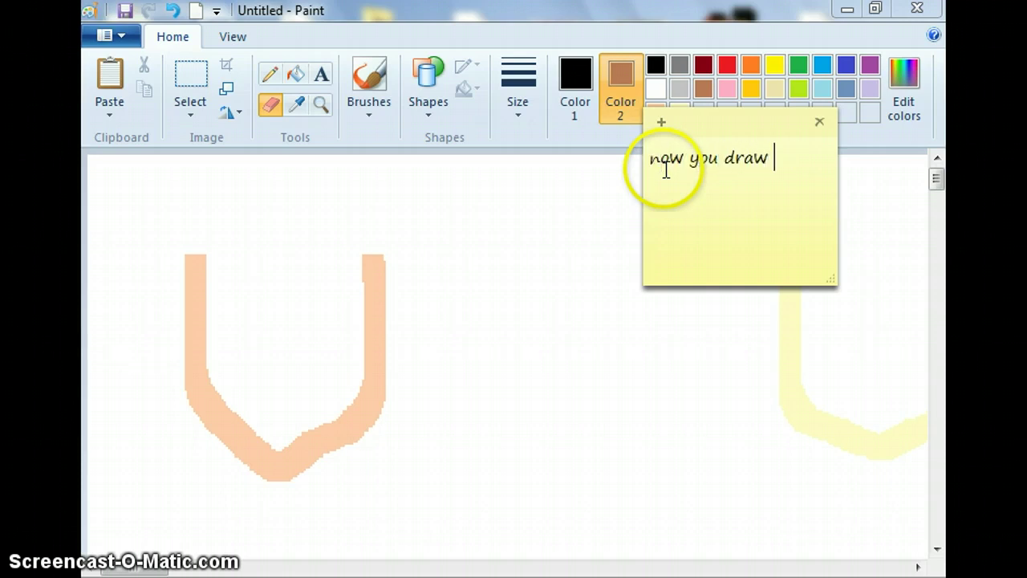
{"action": "type", "text": "now you draw the bodie"}
Rewrite the sticky note as "When you fill in, use colors that are lighter than what you just used"
{"action": "key", "text": "BackSpace"}
{"action": "key", "text": "BackSpace"}
{"action": "key", "text": "BackSpace"}
{"action": "key", "text": "BackSpace"}
{"action": "key", "text": "BackSpace"}
{"action": "key", "text": "BackSpace"}
{"action": "key", "text": "BackSpace"}
{"action": "key", "text": "BackSpace"}
{"action": "key", "text": "BackSpace"}
{"action": "key", "text": "BackSpace"}
{"action": "key", "text": "BackSpace"}
{"action": "key", "text": "BackSpace"}
{"action": "key", "text": "BackSpace"}
{"action": "key", "text": "BackSpace"}
{"action": "key", "text": "BackSpace"}
{"action": "key", "text": "BackSpace"}
{"action": "key", "text": "BackSpace"}
{"action": "key", "text": "BackSpace"}
{"action": "key", "text": "BackSpace"}
{"action": "key", "text": "BackSpace"}
{"action": "type", "text": "When"}
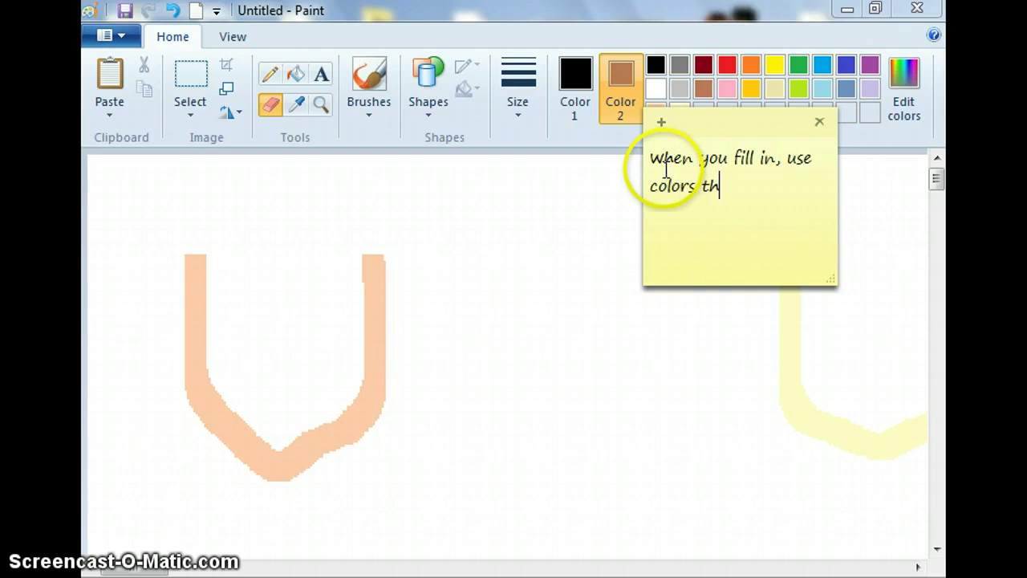
{"action": "type", "text": "ight"}
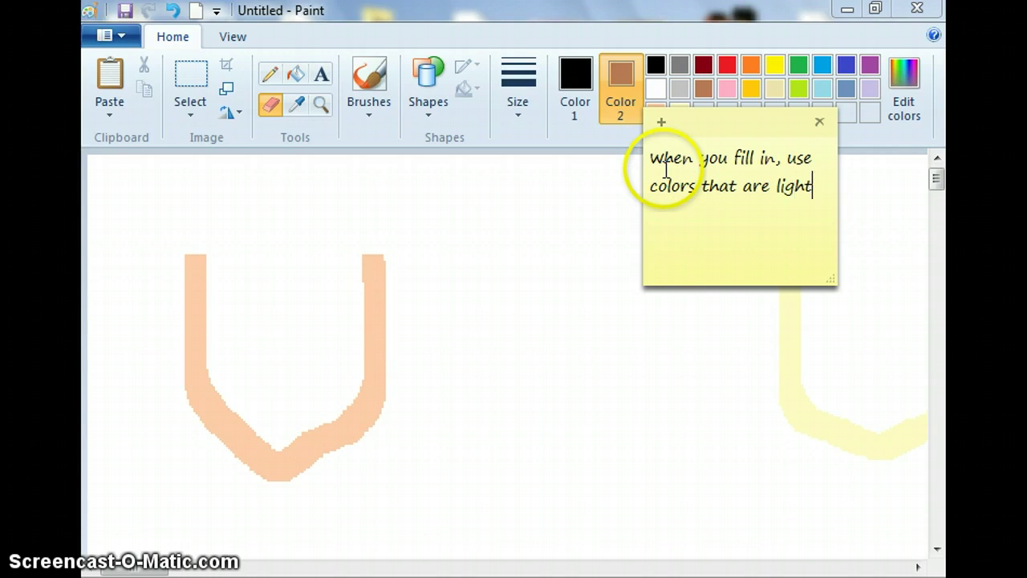
{"action": "type", "text": "er than wha"}
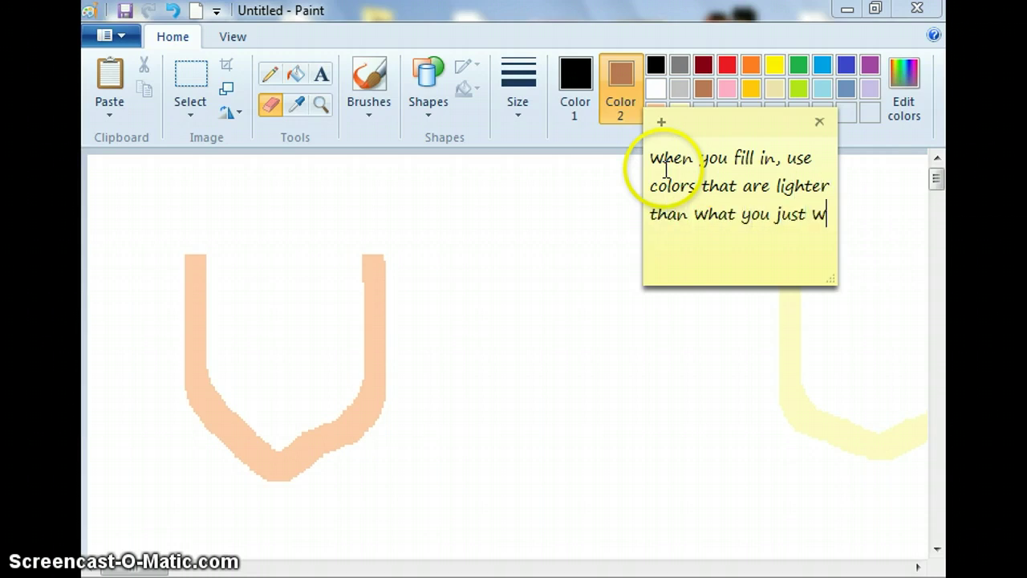
{"action": "type", "text": "t you just used"}
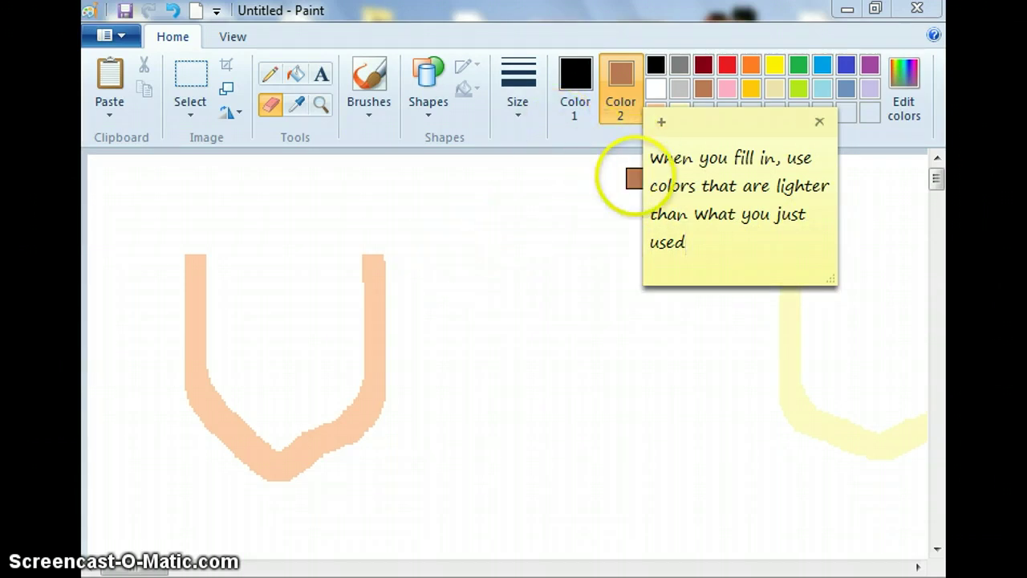
Delete the whole text of the sticky note
{"action": "key", "text": "BackSpace"}
{"action": "key", "text": "BackSpace"}
{"action": "key", "text": "BackSpace"}
{"action": "key", "text": "BackSpace"}
{"action": "key", "text": "BackSpace"}
{"action": "key", "text": "BackSpace"}
{"action": "key", "text": "BackSpace"}
{"action": "key", "text": "BackSpace"}
{"action": "key", "text": "BackSpace"}
{"action": "key", "text": "BackSpace"}
{"action": "key", "text": "BackSpace"}
{"action": "key", "text": "BackSpace"}
{"action": "key", "text": "BackSpace"}
{"action": "key", "text": "BackSpace"}
{"action": "key", "text": "BackSpace"}
{"action": "key", "text": "BackSpace"}
{"action": "key", "text": "BackSpace"}
{"action": "key", "text": "BackSpace"}
{"action": "key", "text": "BackSpace"}
{"action": "key", "text": "BackSpace"}
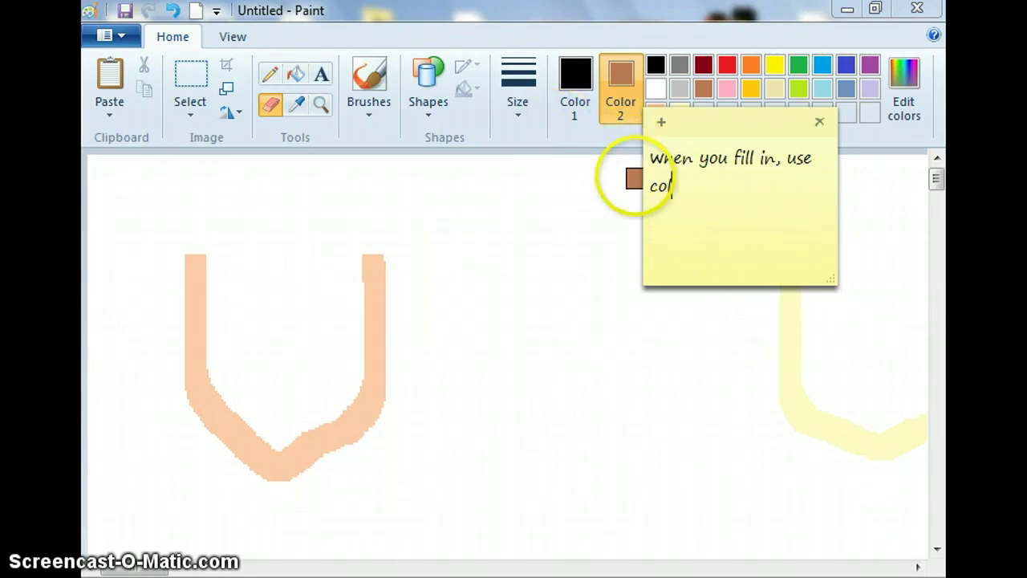
{"action": "key", "text": "BackSpace"}
{"action": "key", "text": "BackSpace"}
{"action": "key", "text": "BackSpace"}
{"action": "key", "text": "BackSpace"}
{"action": "key", "text": "BackSpace"}
{"action": "key", "text": "BackSpace"}
{"action": "key", "text": "BackSpace"}
{"action": "key", "text": "BackSpace"}
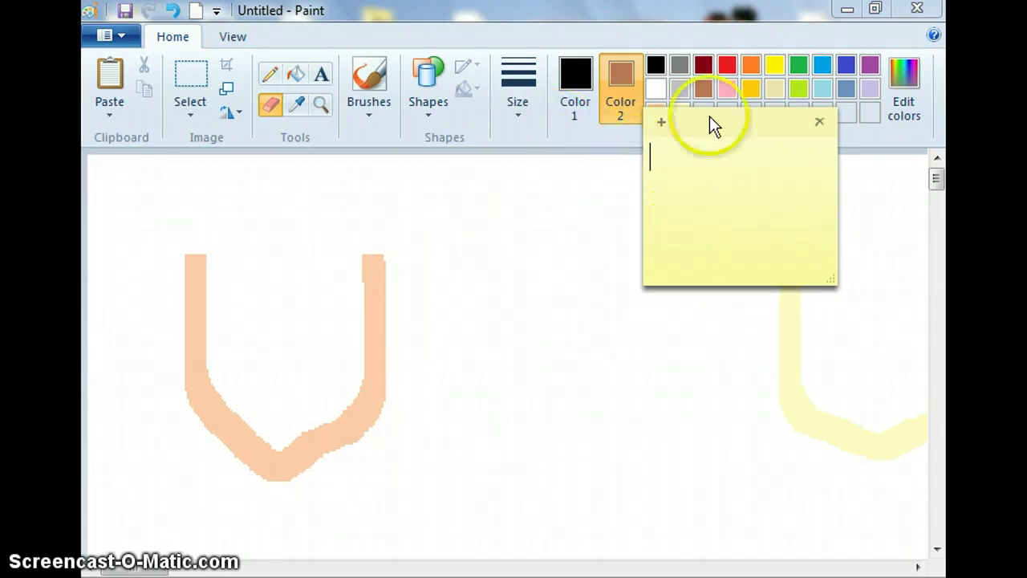
Mix a light gold custom colour for Color 2 by lightening the gold swatch to luminosity 184 (RGB 255, 228, 136)
{"action": "left_click", "coordinate": [755, 84]}
{"action": "left_click", "coordinate": [755, 84]}
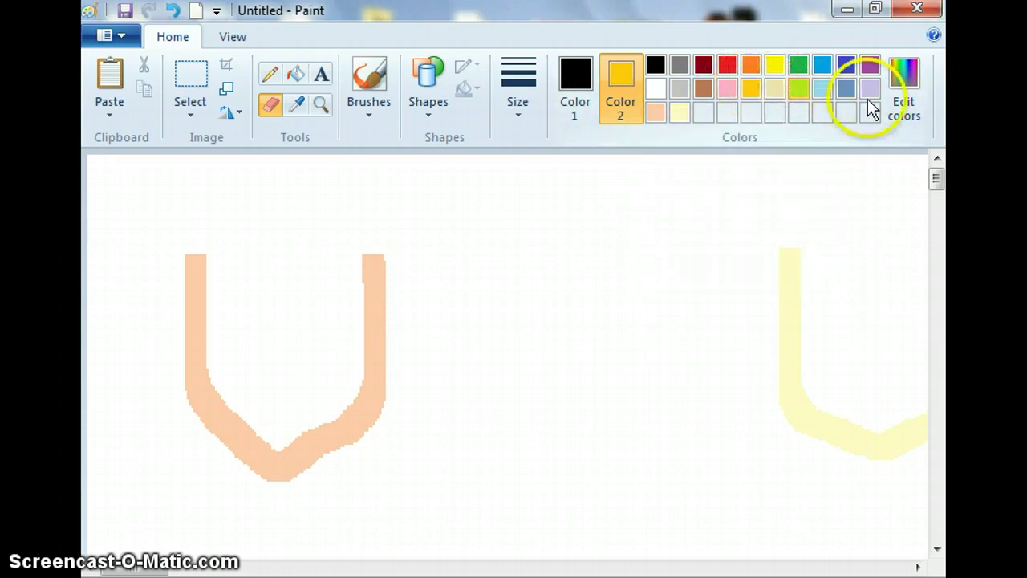
{"action": "left_click", "coordinate": [904, 102]}
{"action": "left_click_drag", "start_coordinate": [743, 257], "coordinate": [743, 209]}
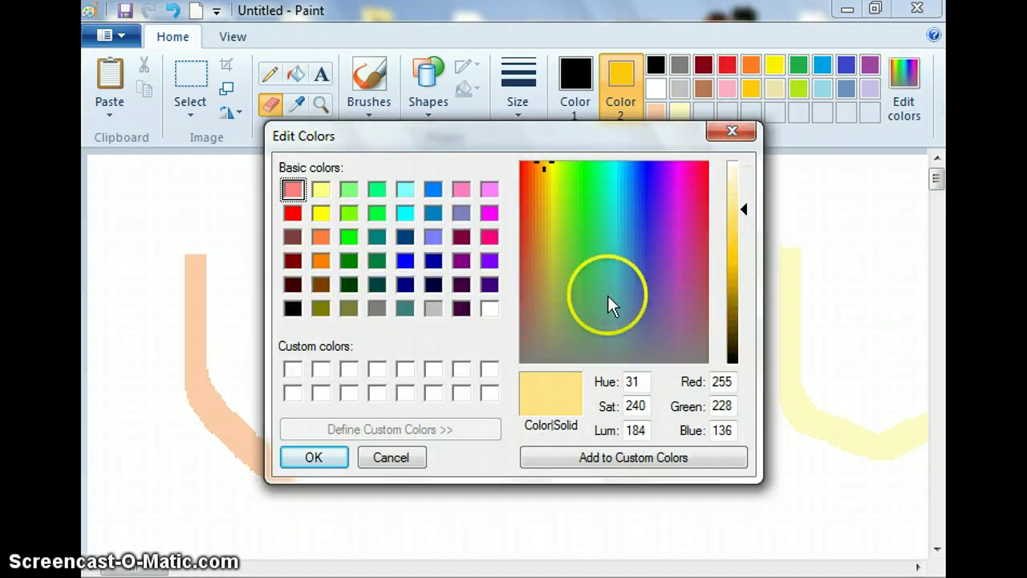
{"action": "left_click", "coordinate": [313, 458]}
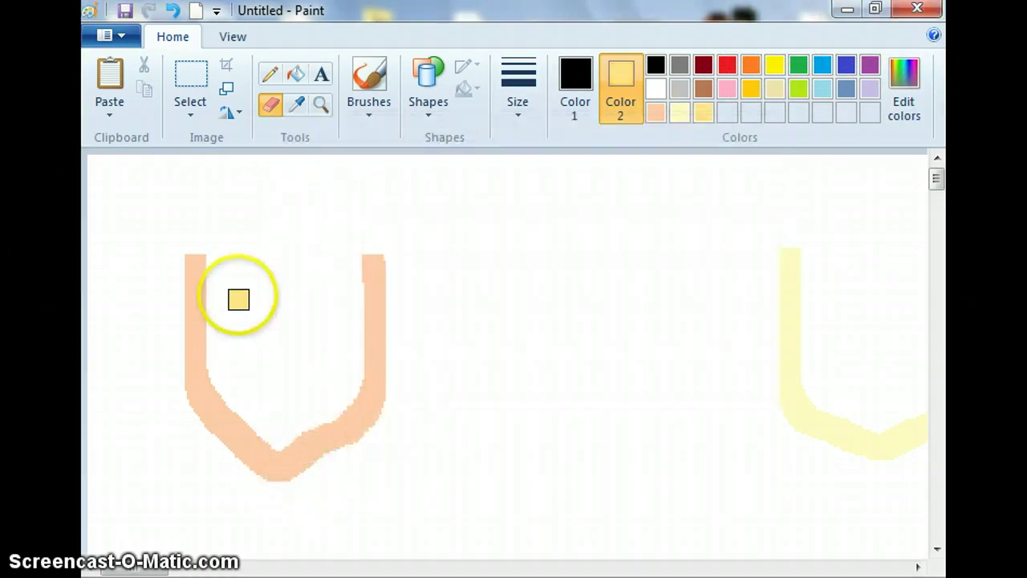
Draw the neck, shoulders and long body sides below the peach face outline, using the same peach as Color 2 with the Eraser
{"action": "left_click", "coordinate": [656, 111]}
{"action": "left_click_drag", "start_coordinate": [944, 164], "coordinate": [945, 182]}
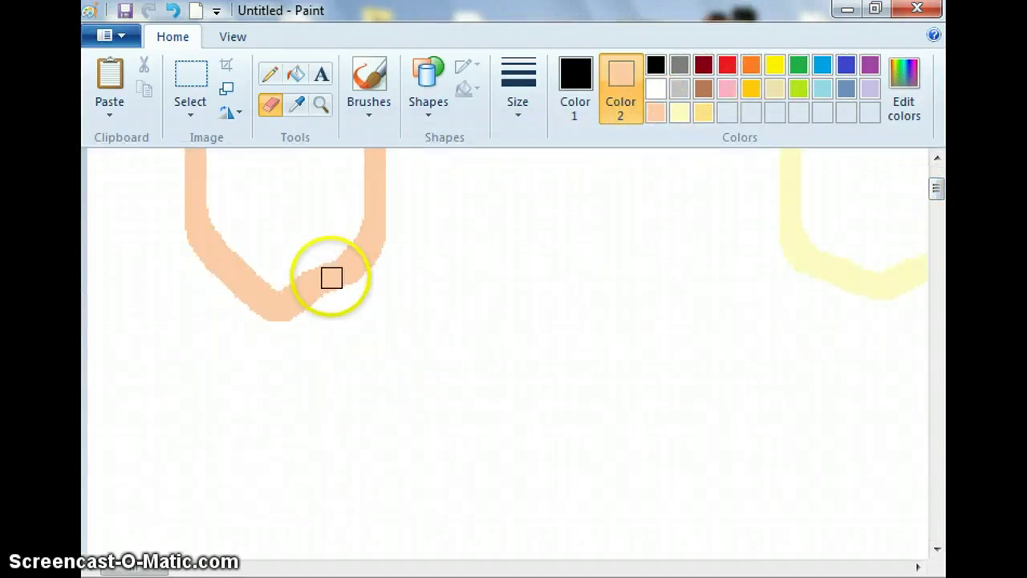
{"action": "mouse_move", "coordinate": [329, 275]}
{"action": "left_mouse_down"}
{"action": "mouse_move", "coordinate": [329, 302]}
{"action": "mouse_move", "coordinate": [406, 356]}
{"action": "mouse_move", "coordinate": [420, 417]}
{"action": "mouse_move", "coordinate": [421, 555]}
{"action": "left_mouse_up"}
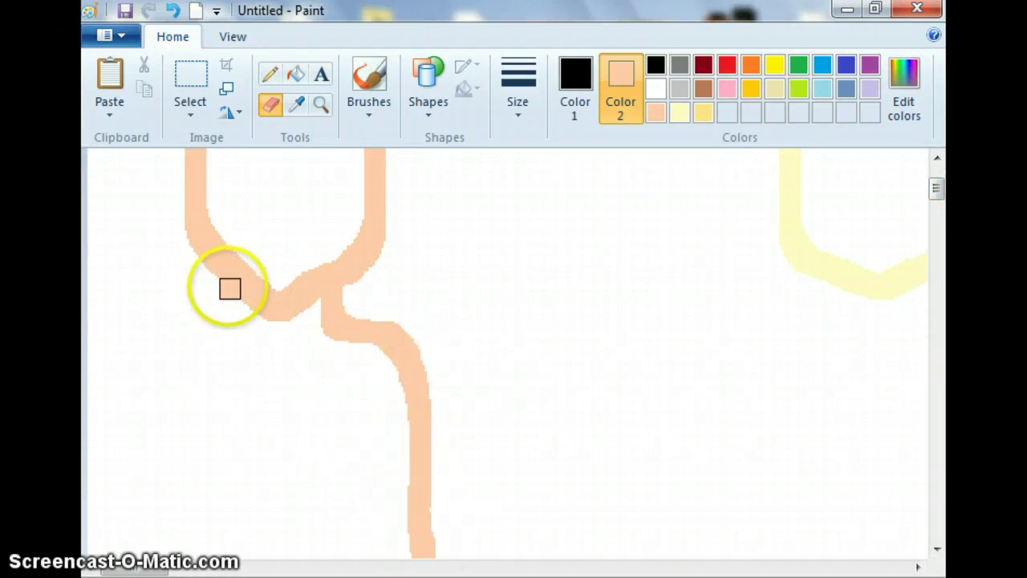
{"action": "mouse_move", "coordinate": [230, 287]}
{"action": "left_mouse_down"}
{"action": "mouse_move", "coordinate": [229, 319]}
{"action": "mouse_move", "coordinate": [193, 326]}
{"action": "mouse_move", "coordinate": [169, 370]}
{"action": "mouse_move", "coordinate": [167, 555]}
{"action": "left_mouse_up"}
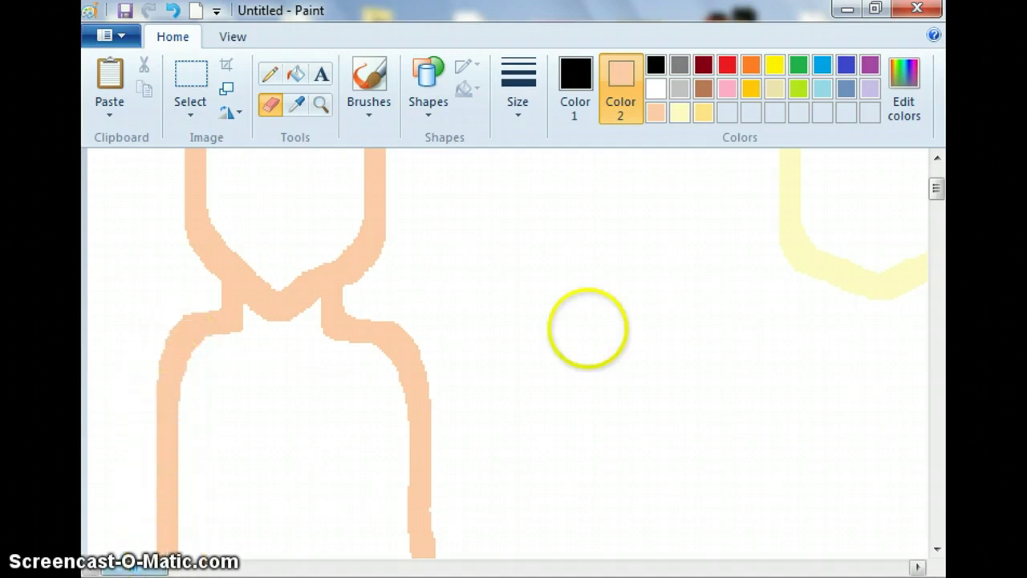
{"action": "left_click_drag", "start_coordinate": [942, 189], "coordinate": [945, 208]}
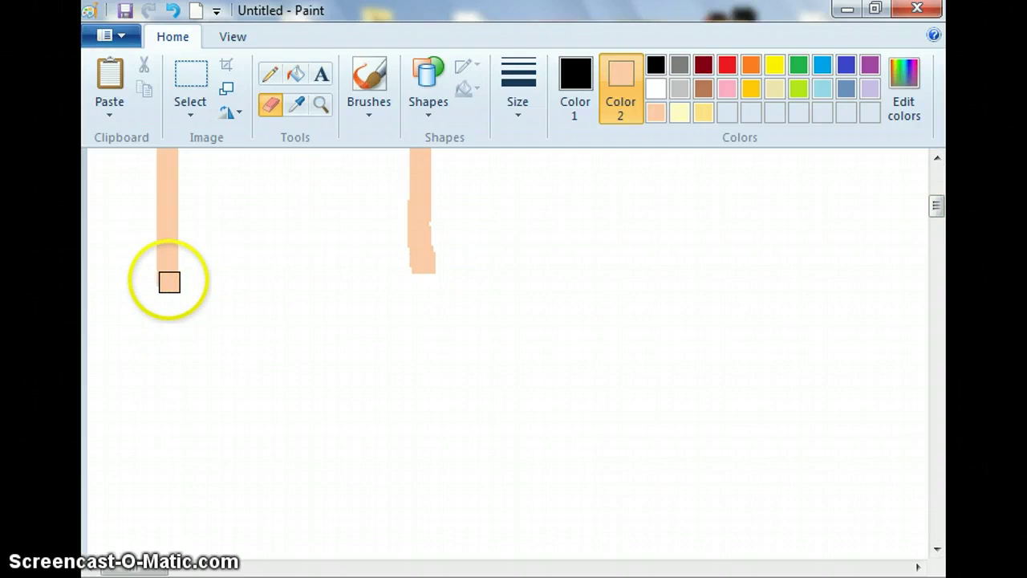
{"action": "left_click_drag", "start_coordinate": [167, 280], "coordinate": [167, 358]}
{"action": "left_click_drag", "start_coordinate": [428, 249], "coordinate": [425, 344]}
Draw the neck, shoulders and body sides below the pale yellow face outline, using the matching pale yellow as Color 2
{"action": "mouse_move", "coordinate": [943, 202]}
{"action": "left_mouse_down"}
{"action": "mouse_move", "coordinate": [942, 174]}
{"action": "mouse_move", "coordinate": [941, 188]}
{"action": "left_mouse_up"}
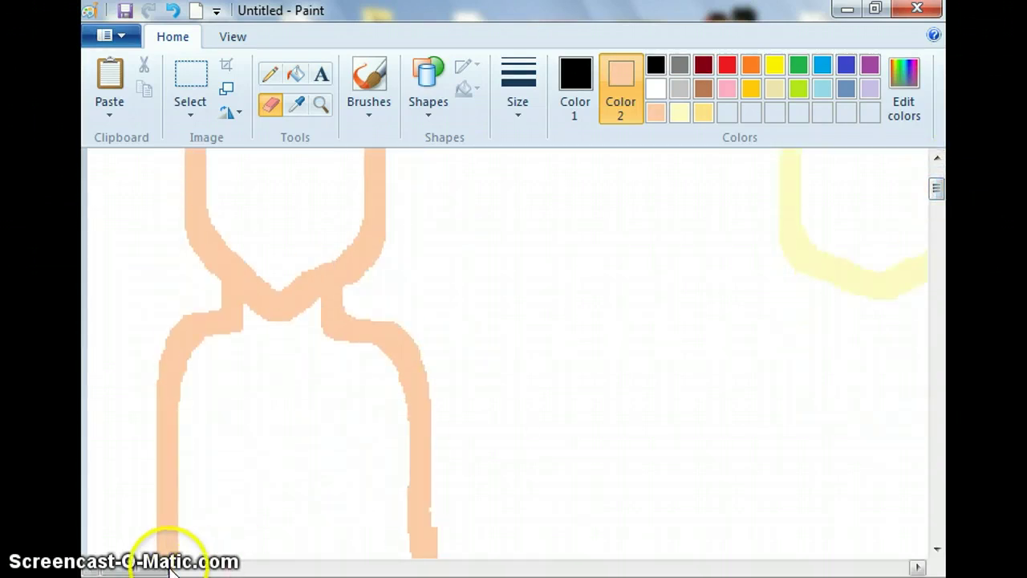
{"action": "mouse_move", "coordinate": [164, 568]}
{"action": "left_mouse_down"}
{"action": "mouse_move", "coordinate": [211, 566]}
{"action": "mouse_move", "coordinate": [195, 566]}
{"action": "left_mouse_up"}
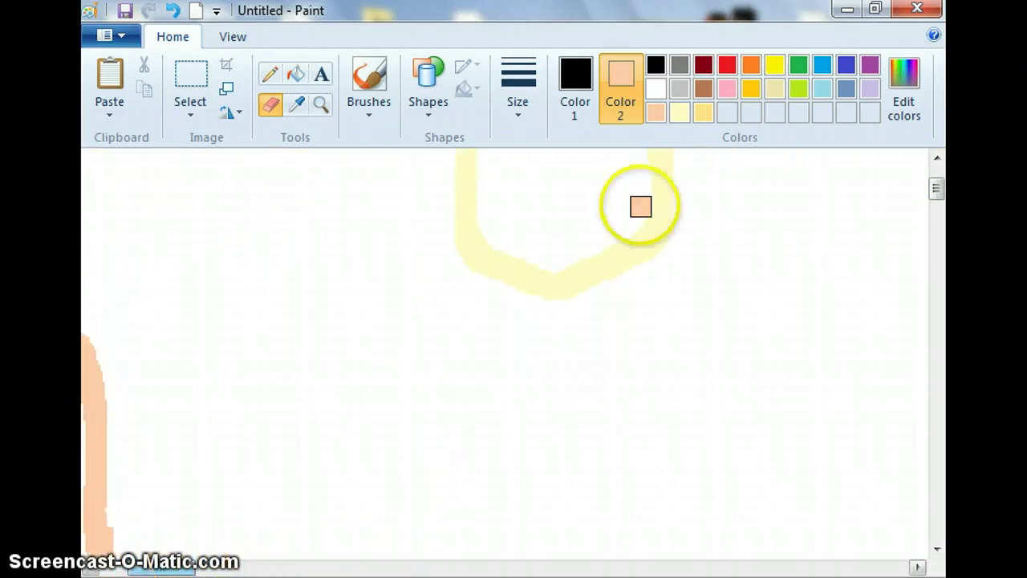
{"action": "left_click", "coordinate": [679, 113]}
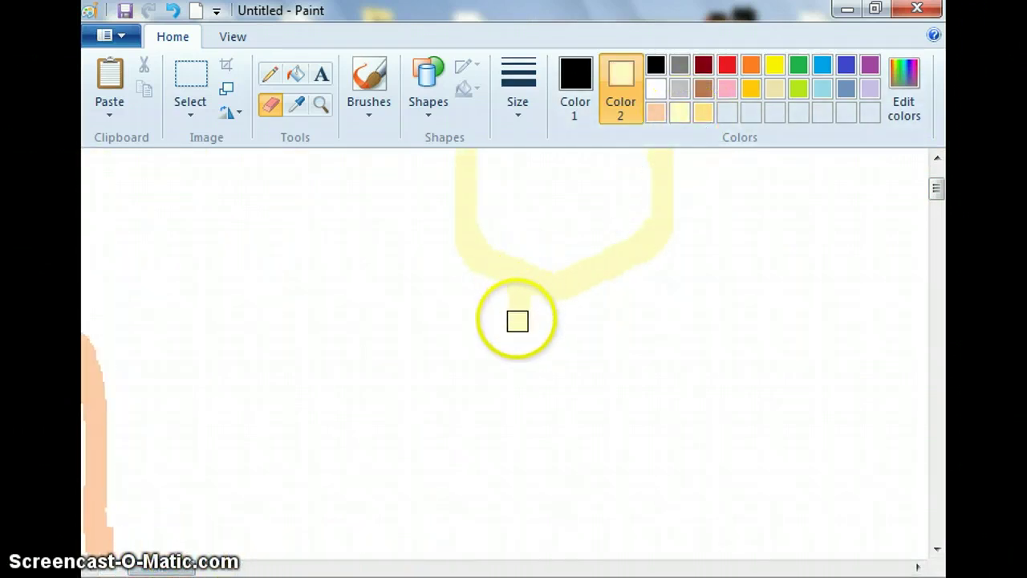
{"action": "mouse_move", "coordinate": [518, 321]}
{"action": "left_mouse_down"}
{"action": "mouse_move", "coordinate": [463, 334]}
{"action": "mouse_move", "coordinate": [433, 382]}
{"action": "mouse_move", "coordinate": [440, 549]}
{"action": "left_mouse_up"}
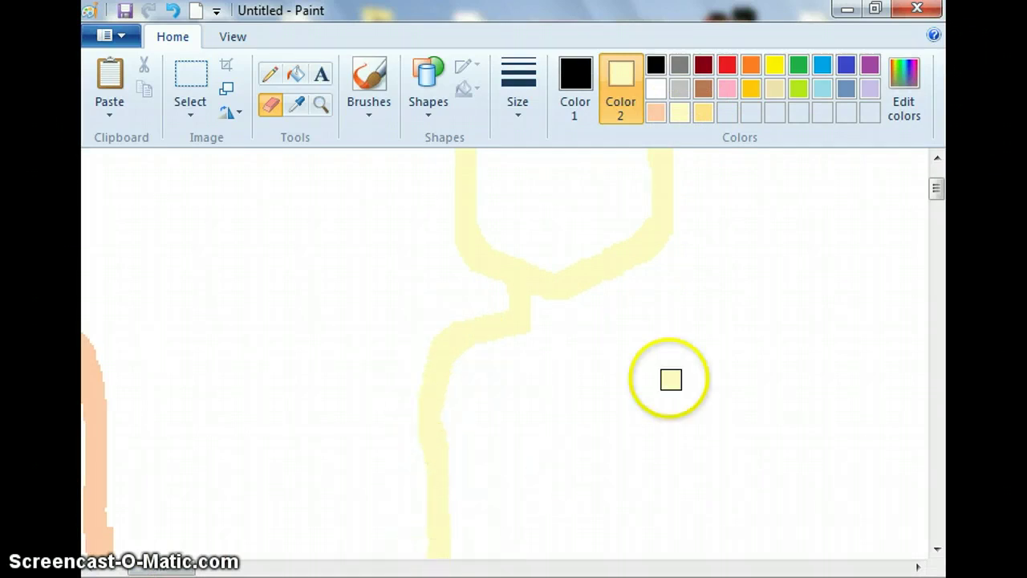
{"action": "mouse_move", "coordinate": [606, 281]}
{"action": "left_mouse_down"}
{"action": "mouse_move", "coordinate": [662, 313]}
{"action": "mouse_move", "coordinate": [693, 373]}
{"action": "mouse_move", "coordinate": [717, 541]}
{"action": "left_mouse_up"}
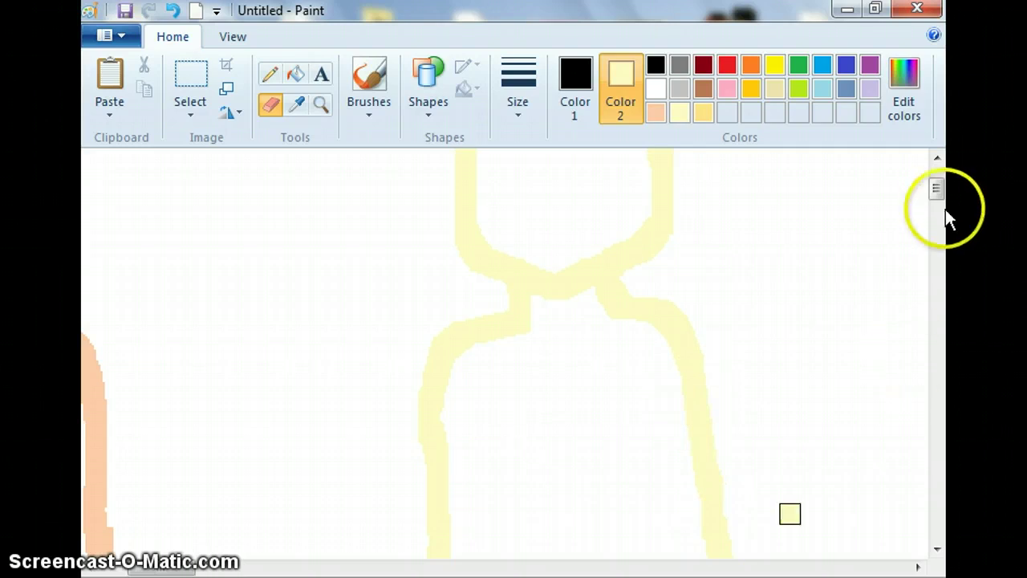
{"action": "left_click_drag", "start_coordinate": [940, 200], "coordinate": [945, 212]}
{"action": "mouse_move", "coordinate": [435, 345]}
{"action": "left_mouse_down"}
{"action": "mouse_move", "coordinate": [429, 323]}
{"action": "mouse_move", "coordinate": [431, 335]}
{"action": "left_mouse_up"}
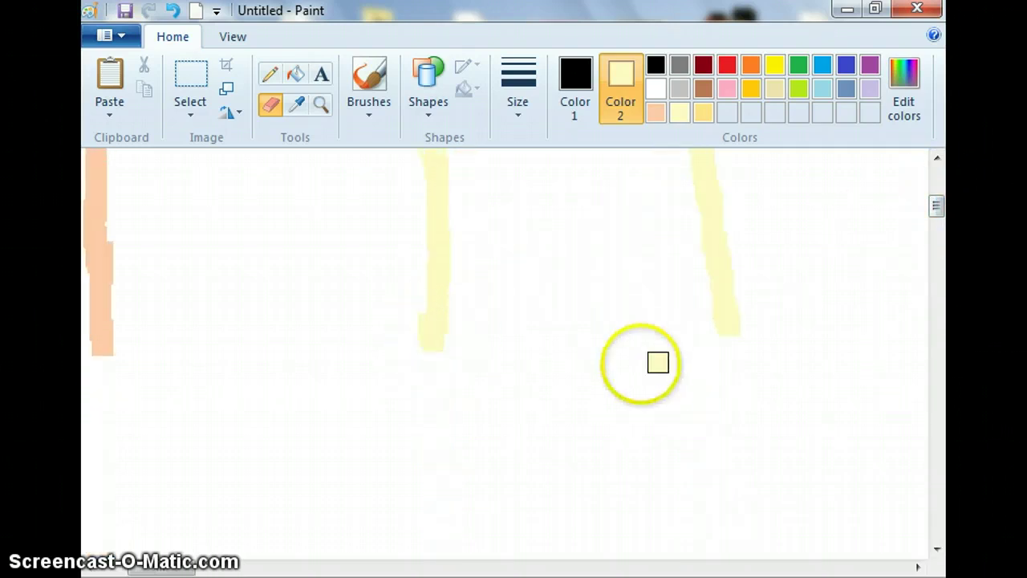
Draw the neck, shoulders and long body sides below the brown face outline, using brown as Color 2
{"action": "left_click_drag", "start_coordinate": [197, 571], "coordinate": [257, 566]}
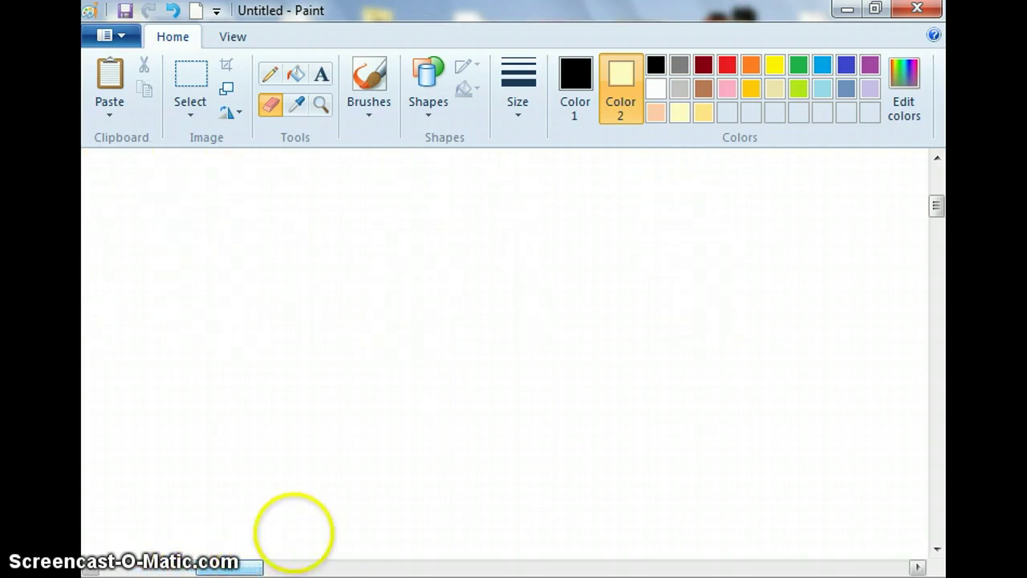
{"action": "mouse_move", "coordinate": [945, 199]}
{"action": "left_mouse_down"}
{"action": "mouse_move", "coordinate": [944, 182]}
{"action": "mouse_move", "coordinate": [937, 191]}
{"action": "left_mouse_up"}
{"action": "left_click", "coordinate": [705, 93]}
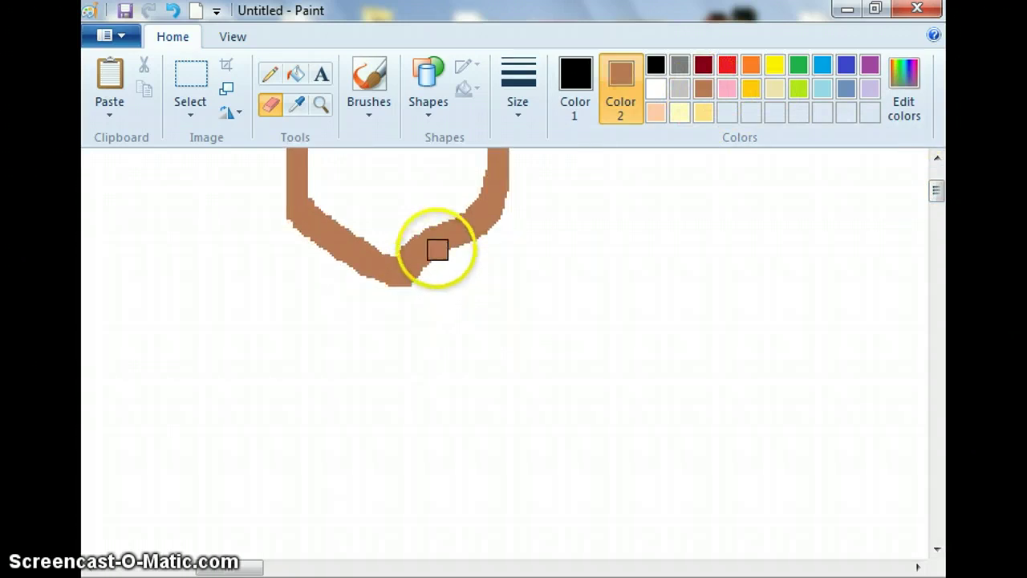
{"action": "mouse_move", "coordinate": [436, 248]}
{"action": "left_mouse_down"}
{"action": "mouse_move", "coordinate": [478, 314]}
{"action": "mouse_move", "coordinate": [517, 320]}
{"action": "mouse_move", "coordinate": [548, 351]}
{"action": "mouse_move", "coordinate": [589, 476]}
{"action": "mouse_move", "coordinate": [601, 559]}
{"action": "left_mouse_up"}
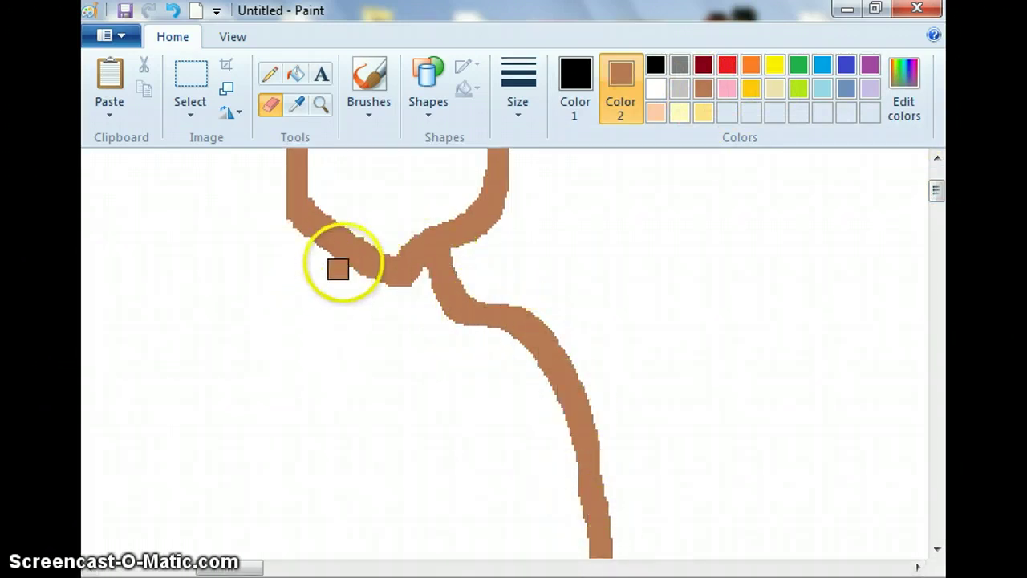
{"action": "mouse_move", "coordinate": [344, 257]}
{"action": "left_mouse_down"}
{"action": "mouse_move", "coordinate": [349, 294]}
{"action": "mouse_move", "coordinate": [266, 349]}
{"action": "mouse_move", "coordinate": [236, 400]}
{"action": "mouse_move", "coordinate": [231, 557]}
{"action": "left_mouse_up"}
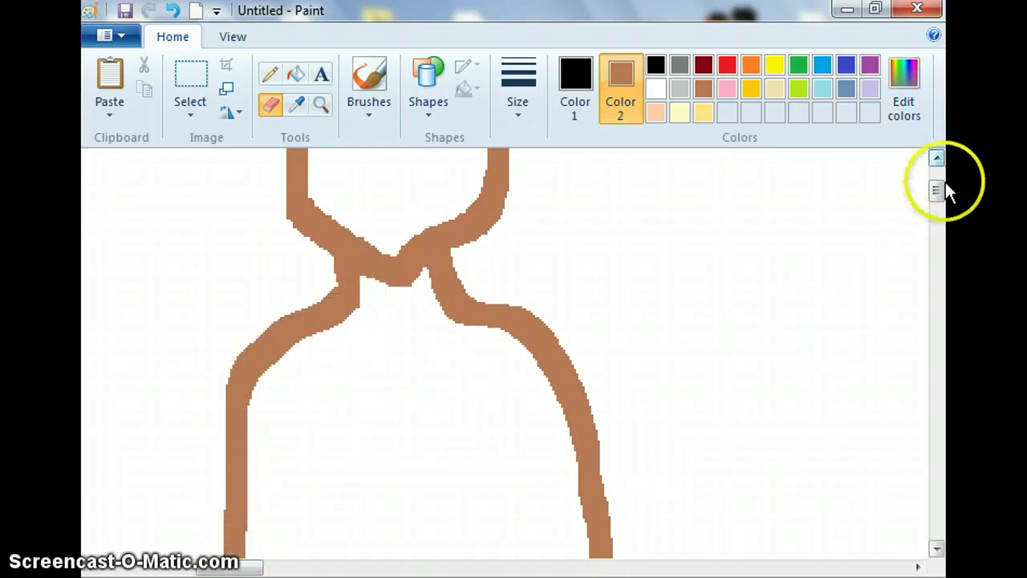
{"action": "left_click_drag", "start_coordinate": [937, 187], "coordinate": [945, 204]}
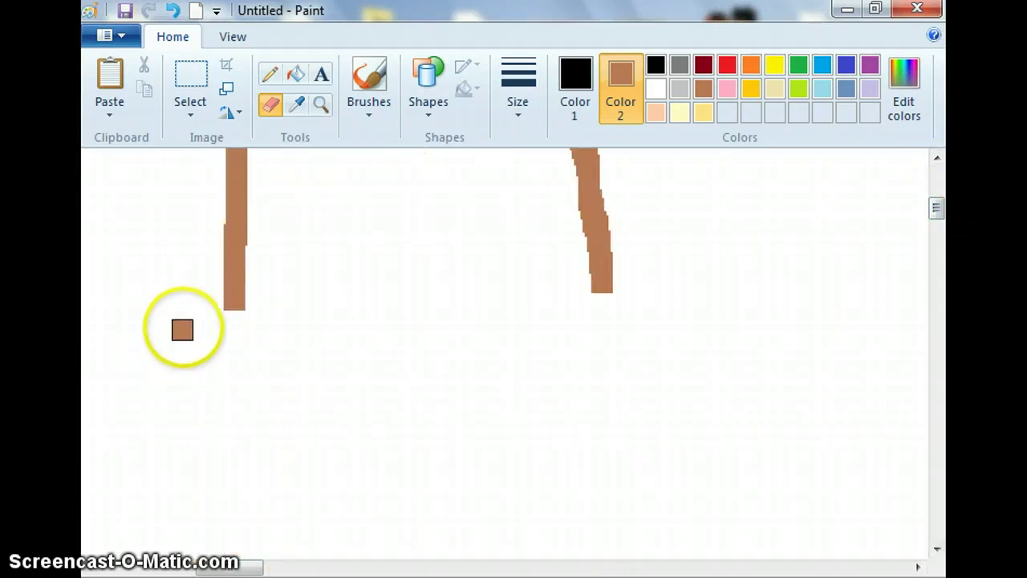
{"action": "mouse_move", "coordinate": [225, 321]}
{"action": "left_mouse_down"}
{"action": "mouse_move", "coordinate": [230, 305]}
{"action": "mouse_move", "coordinate": [236, 405]}
{"action": "left_mouse_up"}
{"action": "left_click_drag", "start_coordinate": [606, 272], "coordinate": [605, 361]}
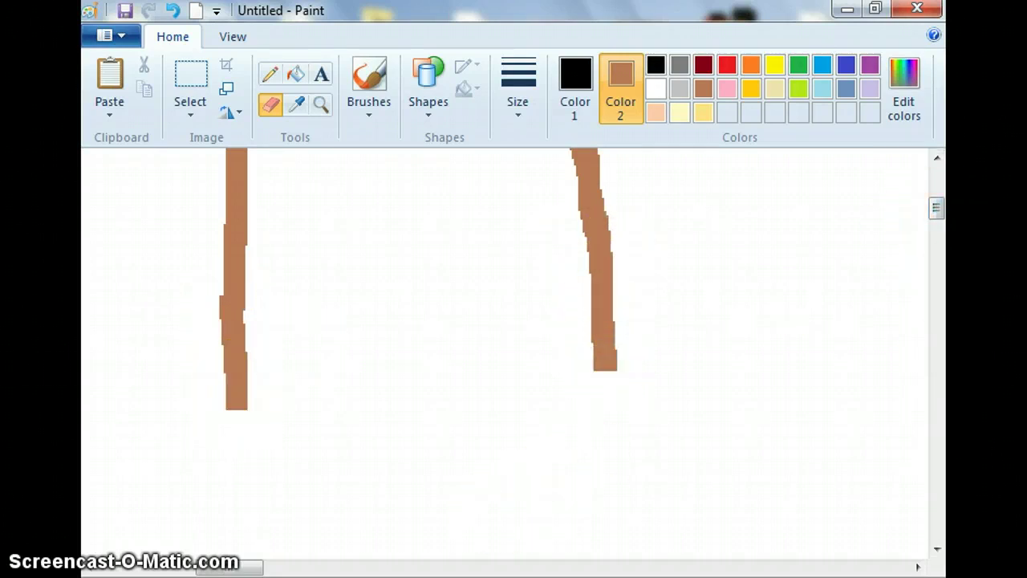
Shorten both brown body sides to about the length of the yellow figure by erasing their lower ends with white as Color 2
{"action": "mouse_move", "coordinate": [227, 573]}
{"action": "left_mouse_down"}
{"action": "mouse_move", "coordinate": [165, 568]}
{"action": "mouse_move", "coordinate": [252, 568]}
{"action": "mouse_move", "coordinate": [215, 568]}
{"action": "left_mouse_up"}
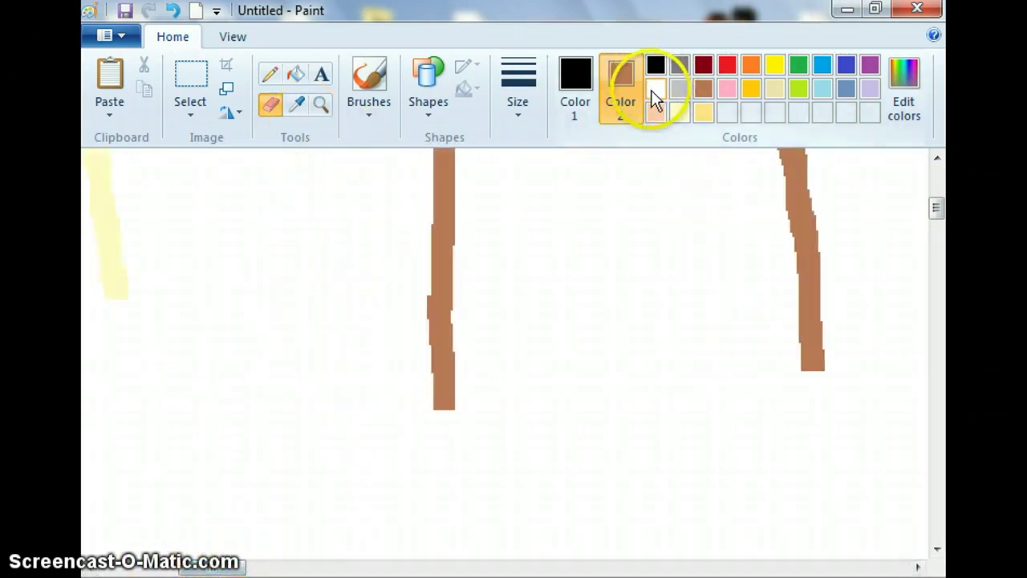
{"action": "left_click", "coordinate": [655, 90]}
{"action": "mouse_move", "coordinate": [399, 312]}
{"action": "left_mouse_down"}
{"action": "mouse_move", "coordinate": [525, 332]}
{"action": "mouse_move", "coordinate": [425, 390]}
{"action": "mouse_move", "coordinate": [440, 334]}
{"action": "left_mouse_up"}
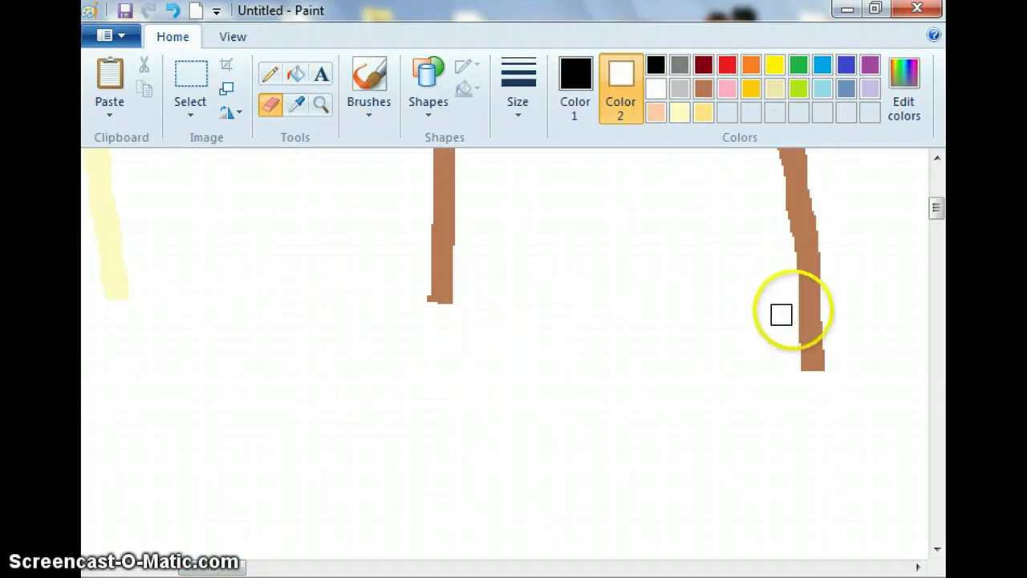
{"action": "mouse_move", "coordinate": [779, 313]}
{"action": "left_mouse_down"}
{"action": "mouse_move", "coordinate": [856, 320]}
{"action": "mouse_move", "coordinate": [801, 346]}
{"action": "mouse_move", "coordinate": [848, 366]}
{"action": "left_mouse_up"}
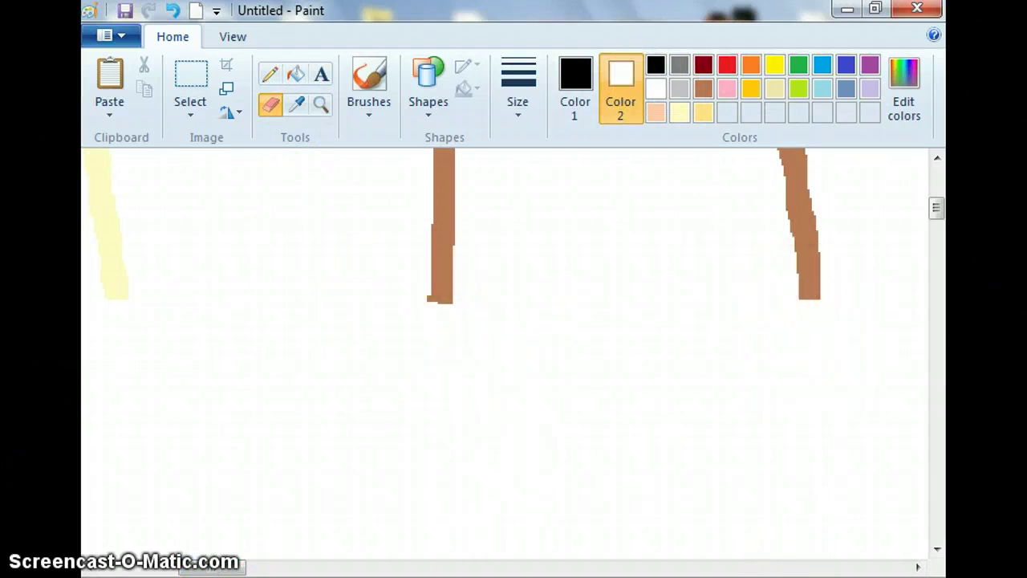
Examine the three body outlines side by side, with each whole figure in view
{"action": "key", "text": "ctrl+Page_Down"}
{"action": "key", "text": "ctrl+Page_Down"}
{"action": "key", "text": "ctrl+Page_Down"}
{"action": "key", "text": "ctrl+Page_Up"}
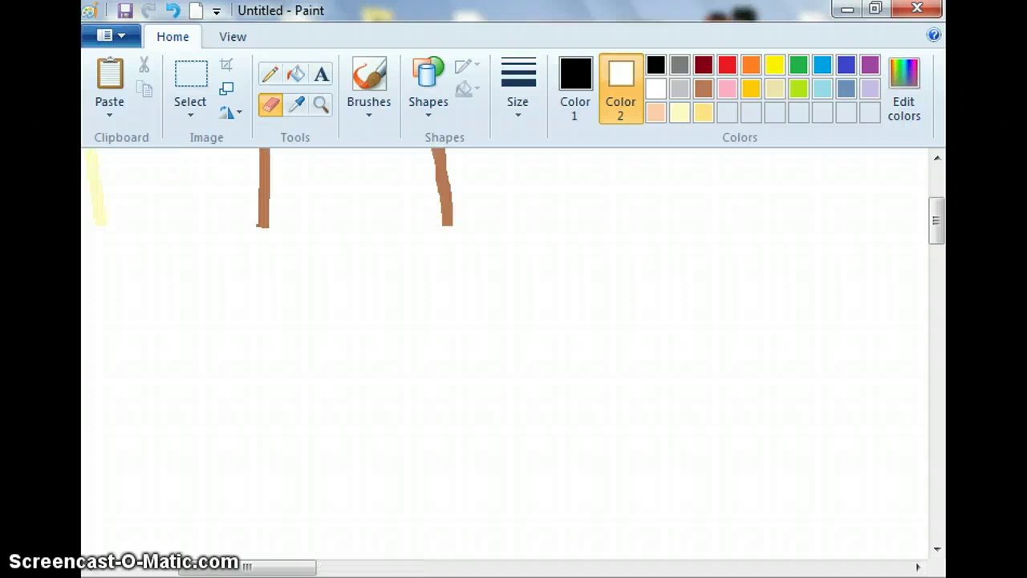
{"action": "left_click_drag", "start_coordinate": [937, 206], "coordinate": [936, 165]}
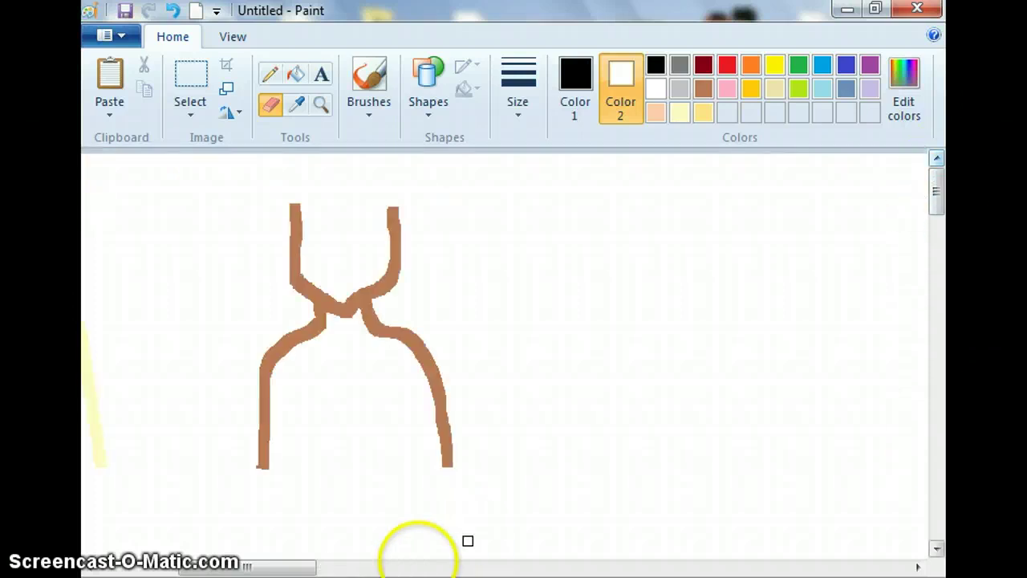
{"action": "left_click_drag", "start_coordinate": [295, 571], "coordinate": [186, 569]}
Switch to the sticky note and write "ok, now choose something they should wear, right now i'm drawing female characters because"
{"action": "mouse_move", "coordinate": [586, 574]}
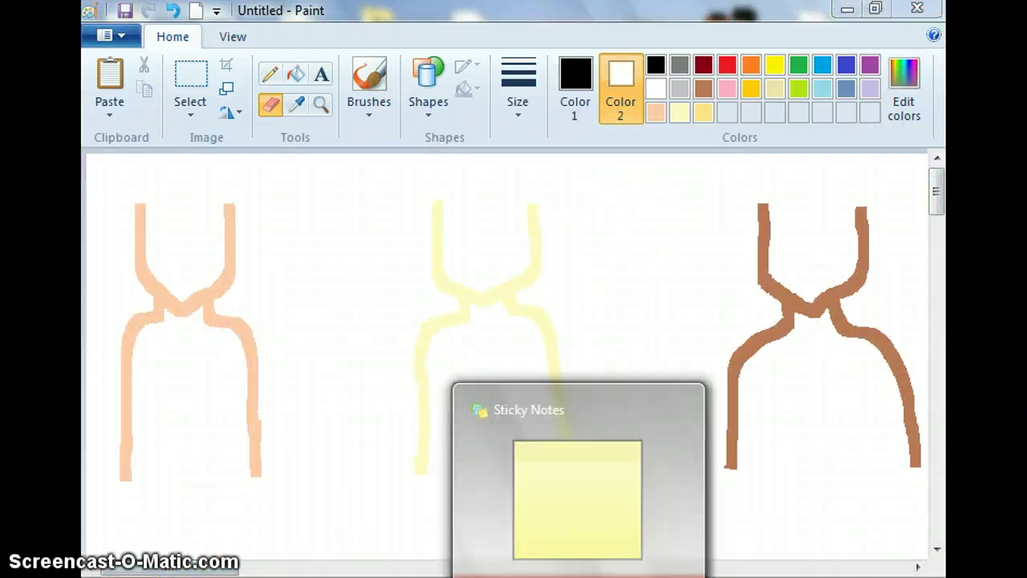
{"action": "left_click", "coordinate": [589, 408]}
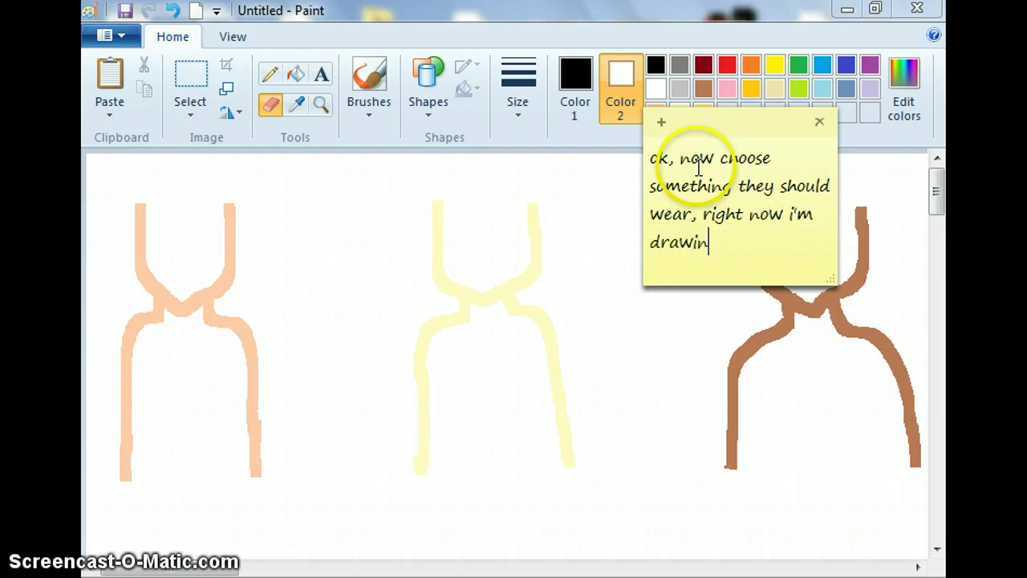
{"action": "type", "text": "har"}
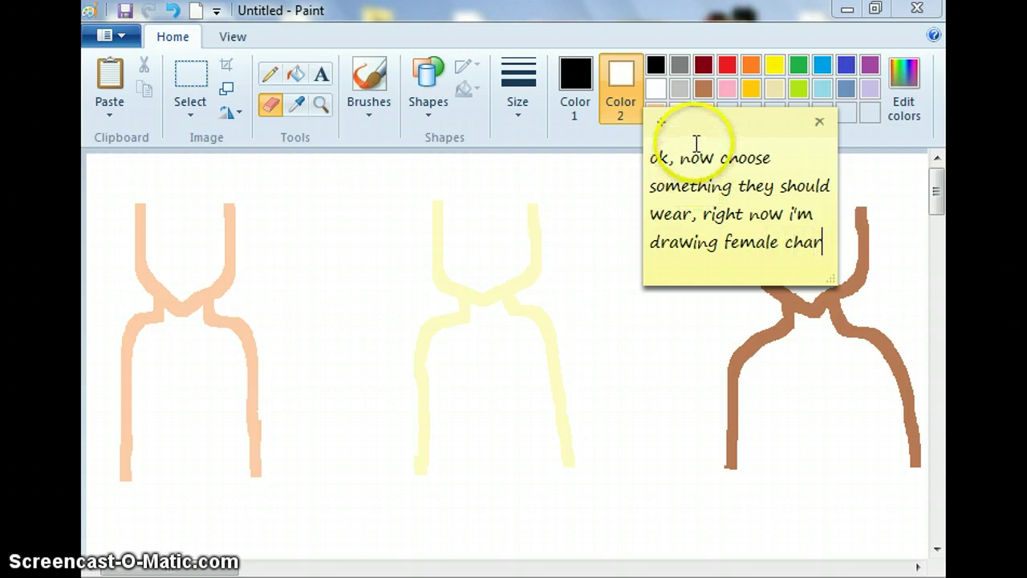
{"action": "type", "text": "acters because"}
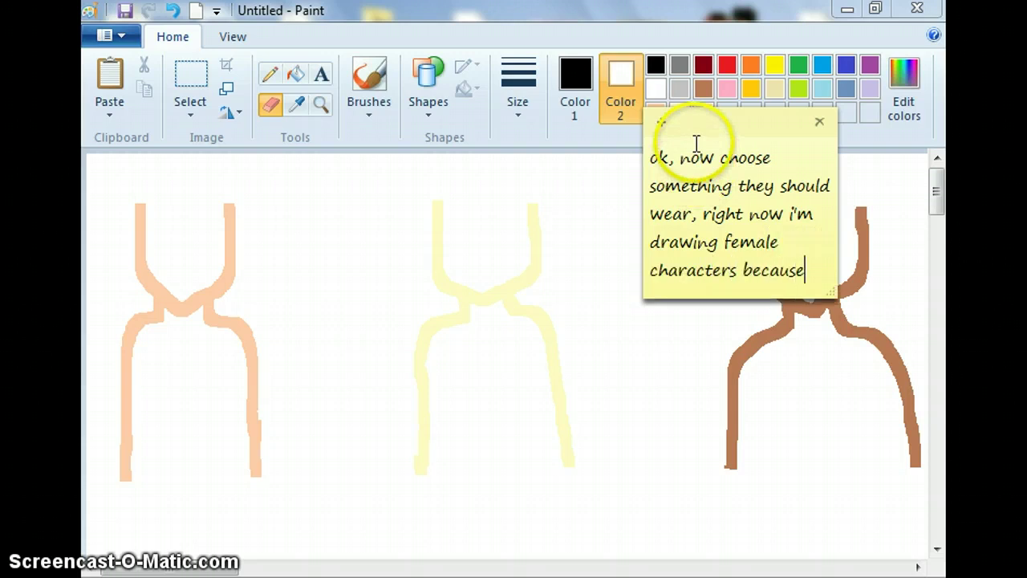
Continue the note's sentence with "they're what i excell in, in the next part i'll draw male characters"
{"action": "type", "text": " they're what i excell"}
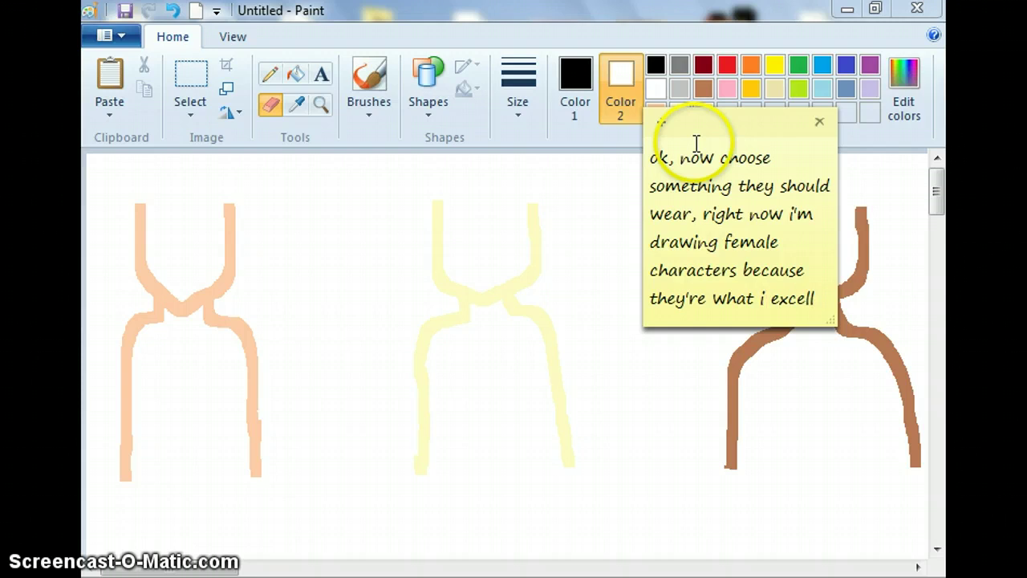
{"action": "type", "text": " in, in the next part i"}
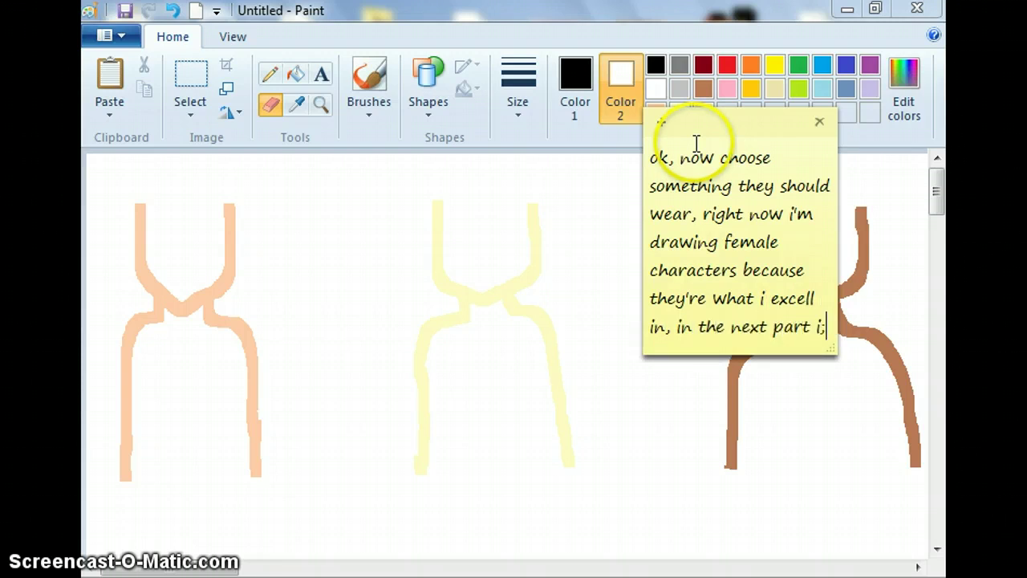
{"action": "type", "text": "ll draw male ch"}
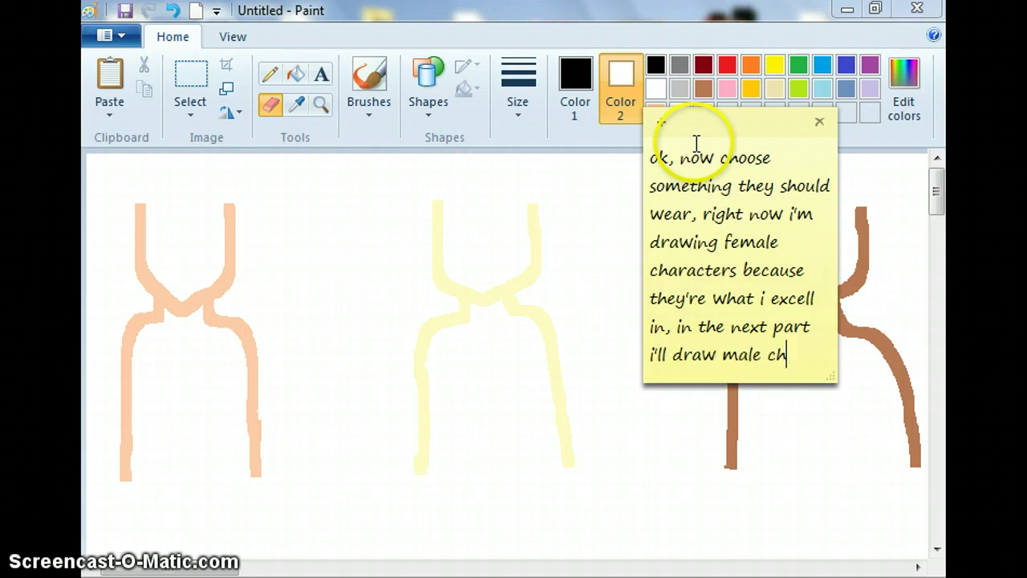
{"action": "type", "text": "cters"}
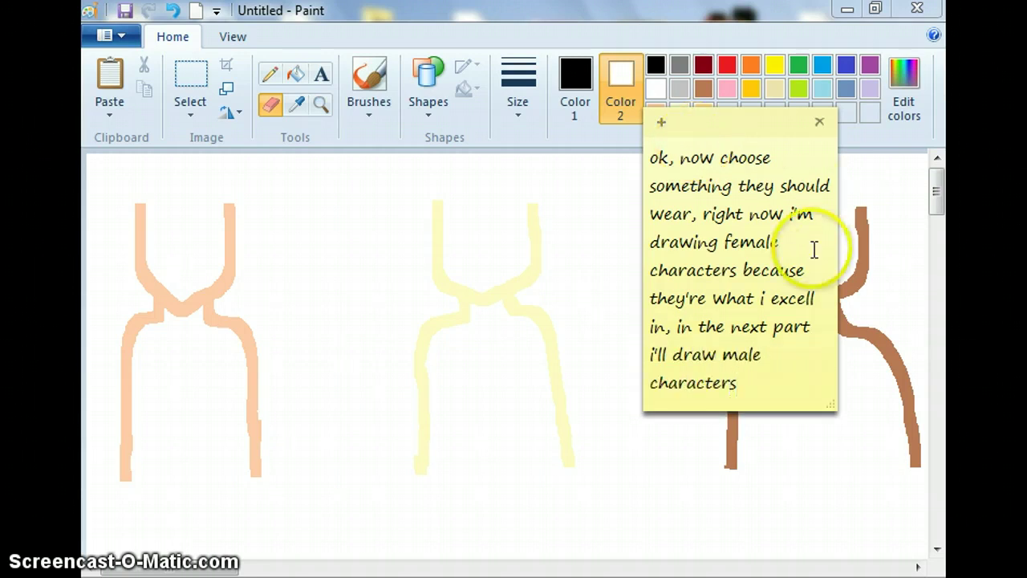
Clear the clothing message from the sticky note
{"action": "left_click_drag", "start_coordinate": [791, 385], "coordinate": [635, 39]}
{"action": "key", "text": "BackSpace"}
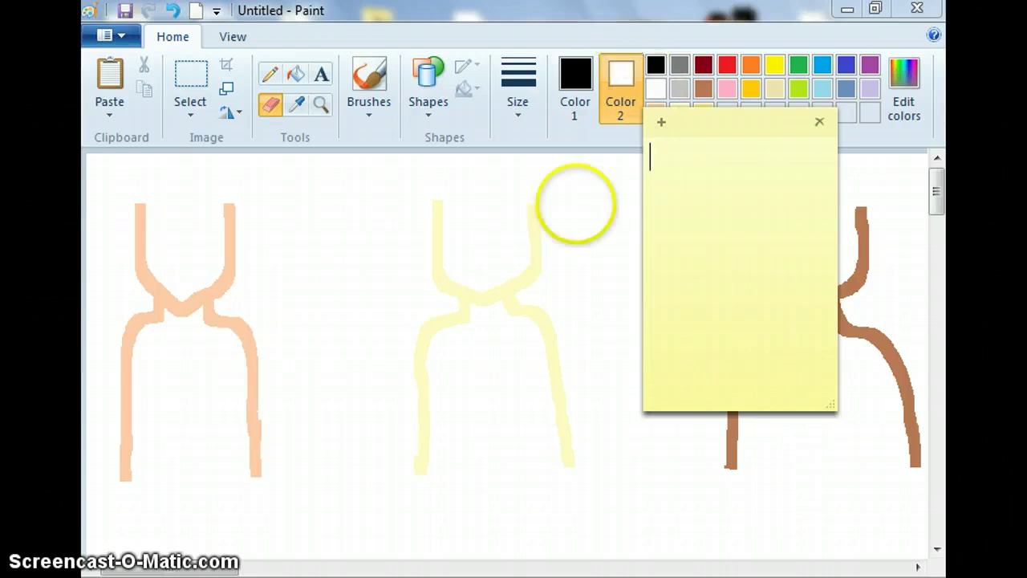
Return to the Paint canvas and draw inner arm lines in peach inside the first figure's body outline
{"action": "left_click", "coordinate": [581, 175]}
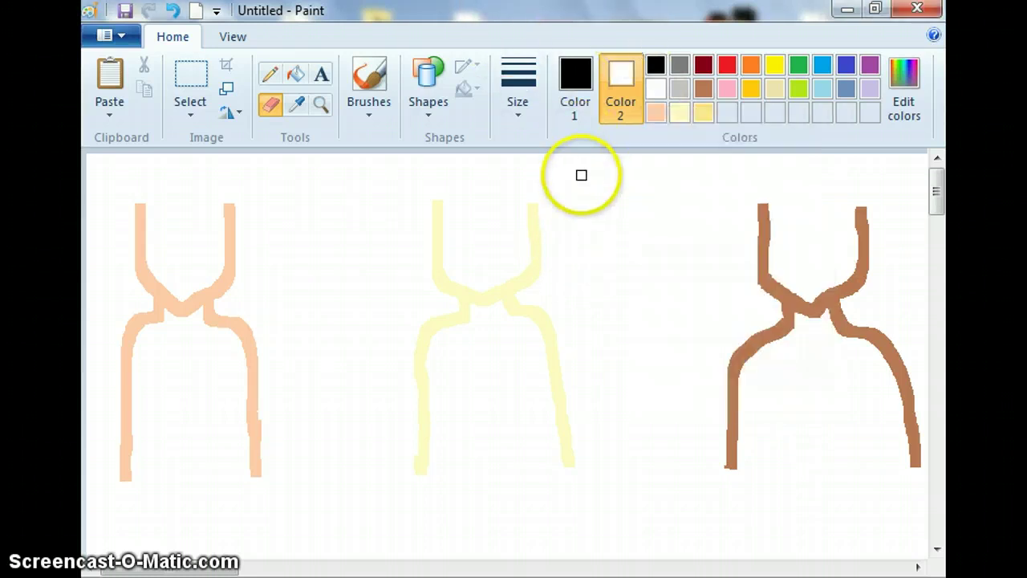
{"action": "left_click", "coordinate": [656, 114]}
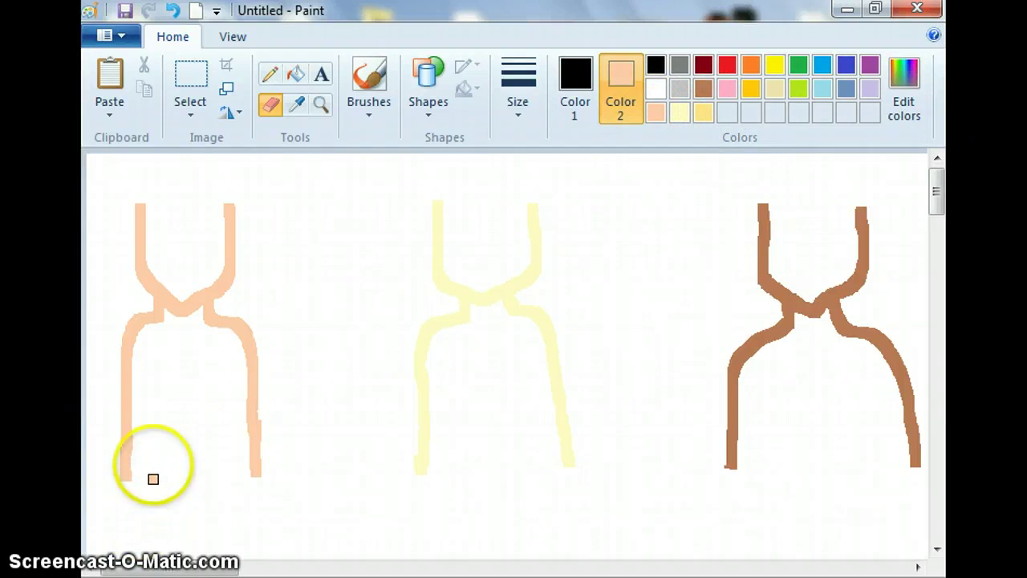
{"action": "mouse_move", "coordinate": [153, 478]}
{"action": "left_mouse_down"}
{"action": "mouse_move", "coordinate": [159, 366]}
{"action": "mouse_move", "coordinate": [216, 362]}
{"action": "mouse_move", "coordinate": [228, 384]}
{"action": "mouse_move", "coordinate": [225, 473]}
{"action": "left_mouse_up"}
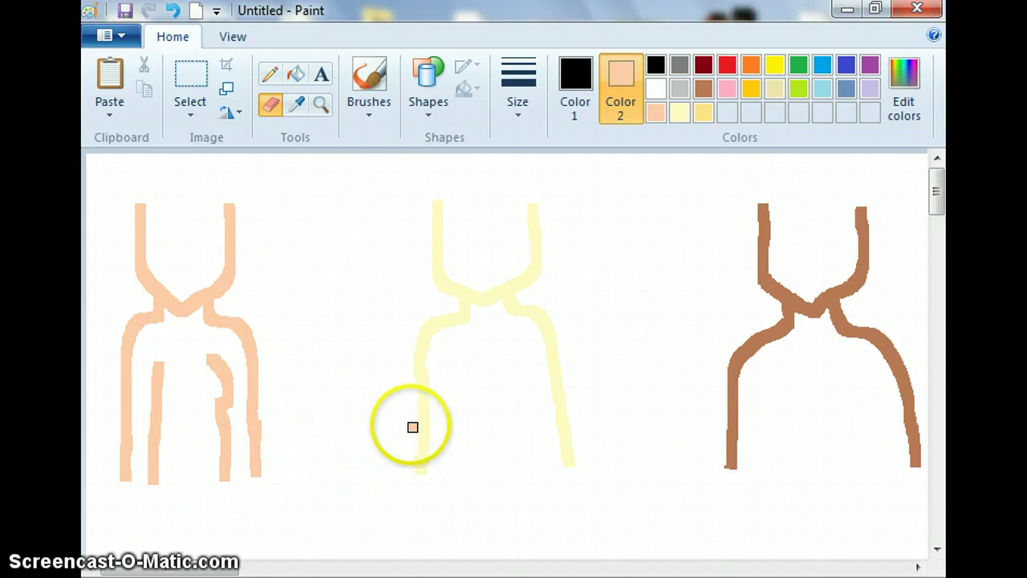
{"action": "left_click_drag", "start_coordinate": [216, 358], "coordinate": [223, 398]}
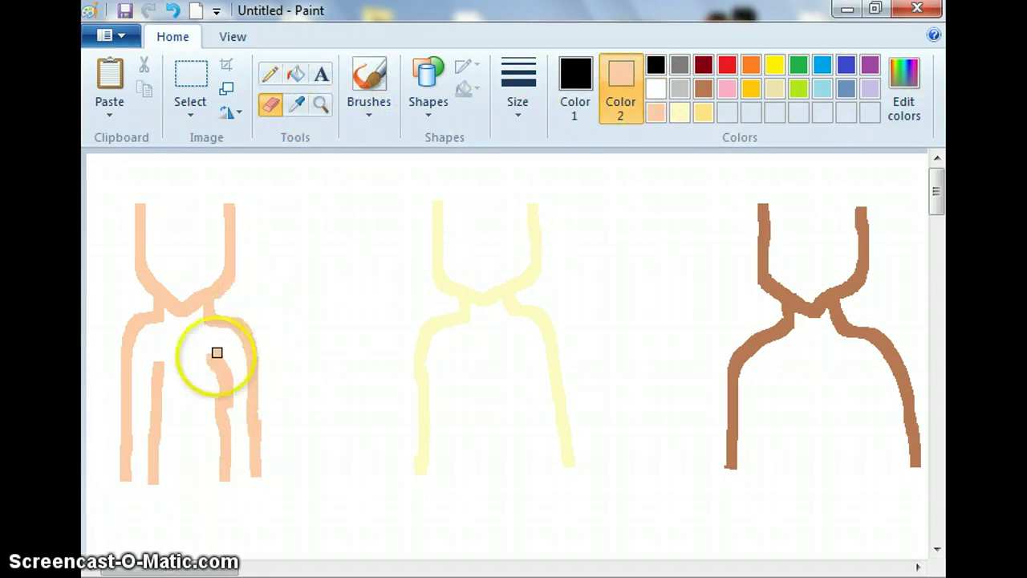
Erase the peach figure's uneven right inner line with white and redraw it in peach as an arch joined to the left line
{"action": "left_click", "coordinate": [661, 88]}
{"action": "mouse_move", "coordinate": [263, 335]}
{"action": "left_mouse_down"}
{"action": "mouse_move", "coordinate": [229, 355]}
{"action": "mouse_move", "coordinate": [199, 354]}
{"action": "mouse_move", "coordinate": [230, 400]}
{"action": "mouse_move", "coordinate": [215, 367]}
{"action": "mouse_move", "coordinate": [227, 374]}
{"action": "mouse_move", "coordinate": [218, 355]}
{"action": "mouse_move", "coordinate": [221, 488]}
{"action": "mouse_move", "coordinate": [230, 410]}
{"action": "mouse_move", "coordinate": [228, 453]}
{"action": "left_mouse_up"}
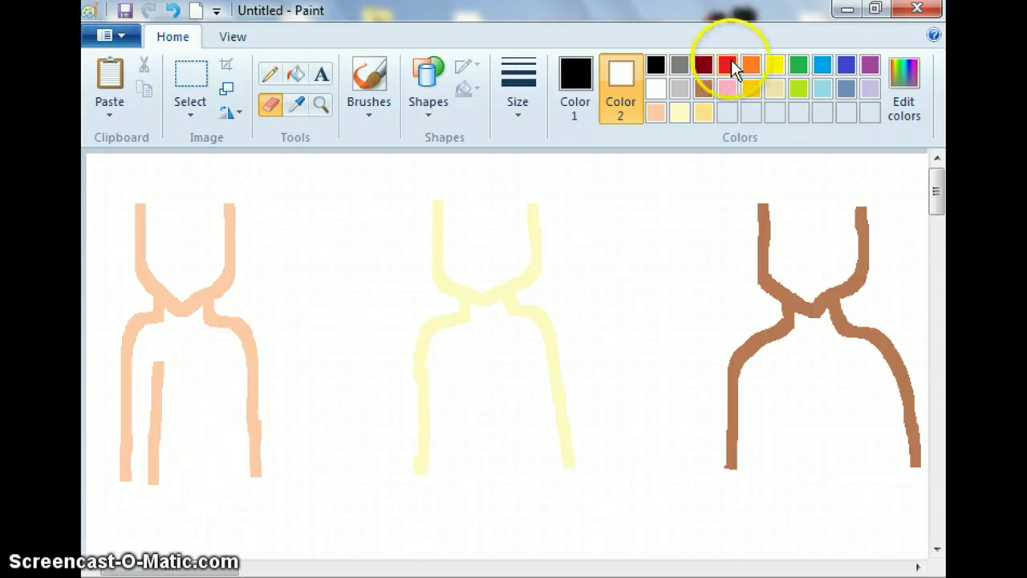
{"action": "left_click", "coordinate": [656, 112]}
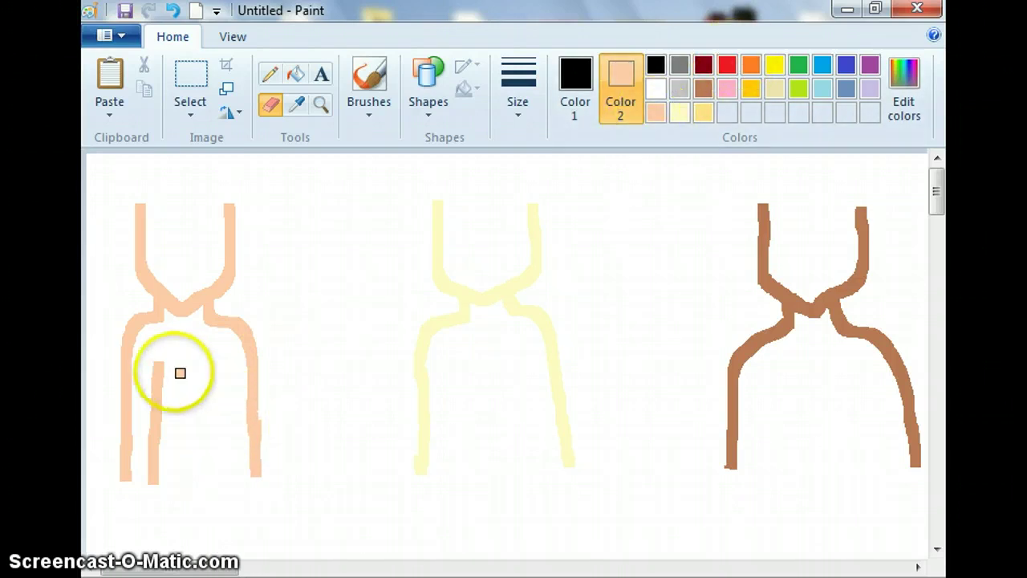
{"action": "mouse_move", "coordinate": [159, 365]}
{"action": "left_mouse_down"}
{"action": "mouse_move", "coordinate": [188, 351]}
{"action": "mouse_move", "coordinate": [214, 364]}
{"action": "mouse_move", "coordinate": [227, 388]}
{"action": "mouse_move", "coordinate": [228, 471]}
{"action": "left_mouse_up"}
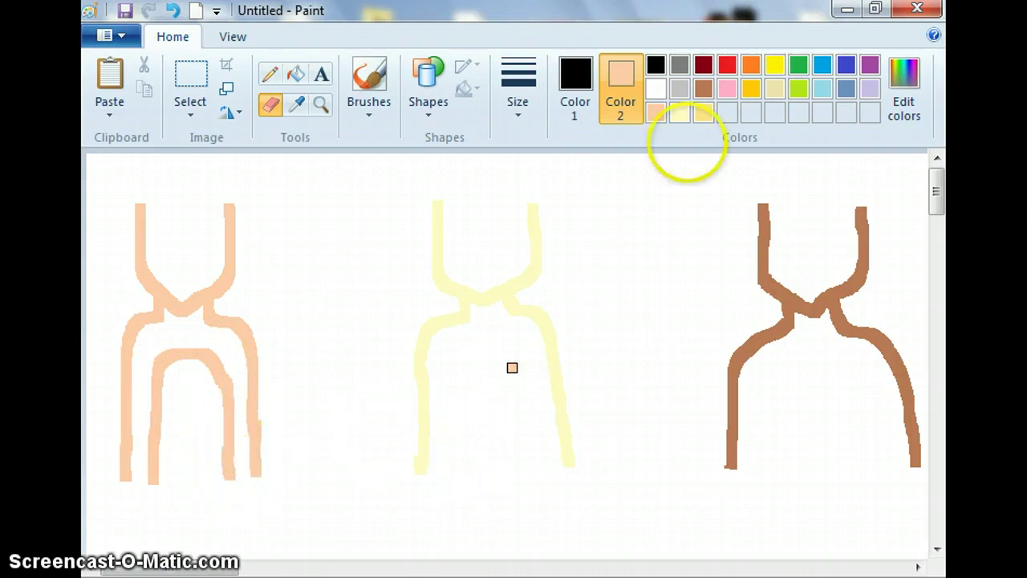
Draw a rounded inner arch in pale yellow between the middle figure's outer arm lines
{"action": "left_click", "coordinate": [696, 115]}
{"action": "left_click", "coordinate": [680, 111]}
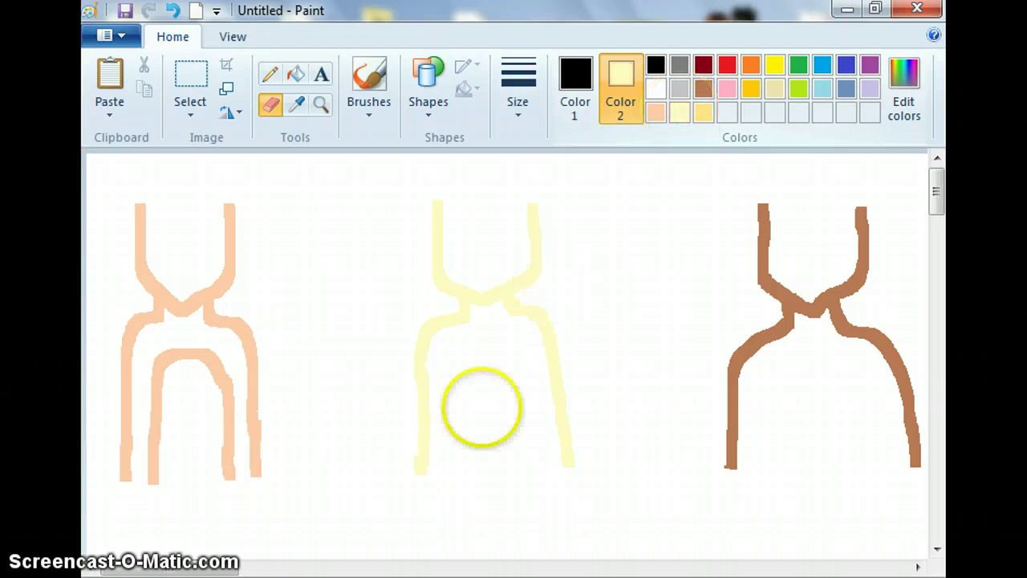
{"action": "mouse_move", "coordinate": [459, 459]}
{"action": "left_mouse_down"}
{"action": "mouse_move", "coordinate": [458, 389]}
{"action": "mouse_move", "coordinate": [476, 362]}
{"action": "mouse_move", "coordinate": [490, 361]}
{"action": "mouse_move", "coordinate": [514, 371]}
{"action": "mouse_move", "coordinate": [524, 397]}
{"action": "mouse_move", "coordinate": [535, 471]}
{"action": "left_mouse_up"}
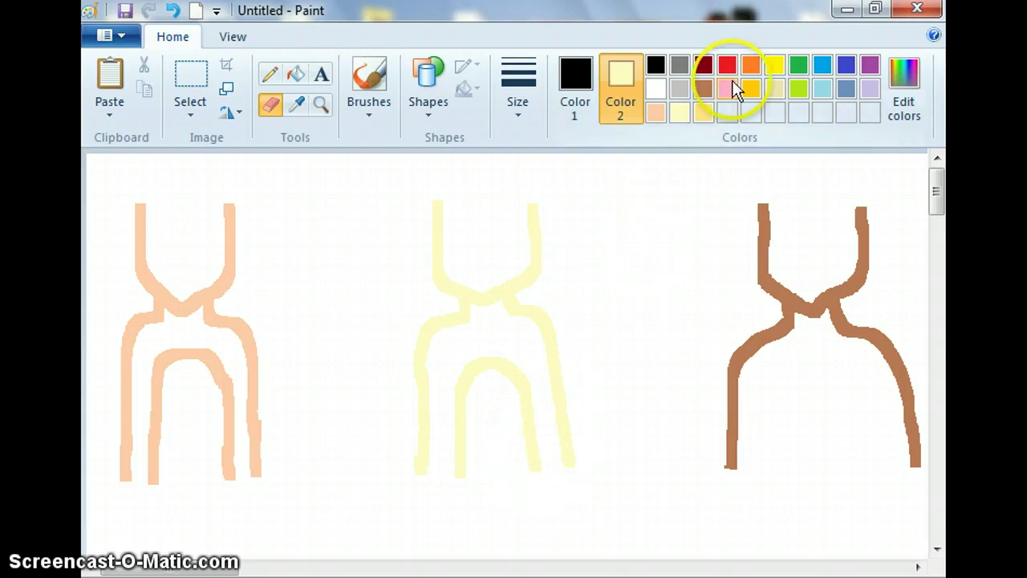
Move the middle figure's inner arch up towards the shoulders and extend both of its ends downward in pale yellow
{"action": "left_click", "coordinate": [190, 71]}
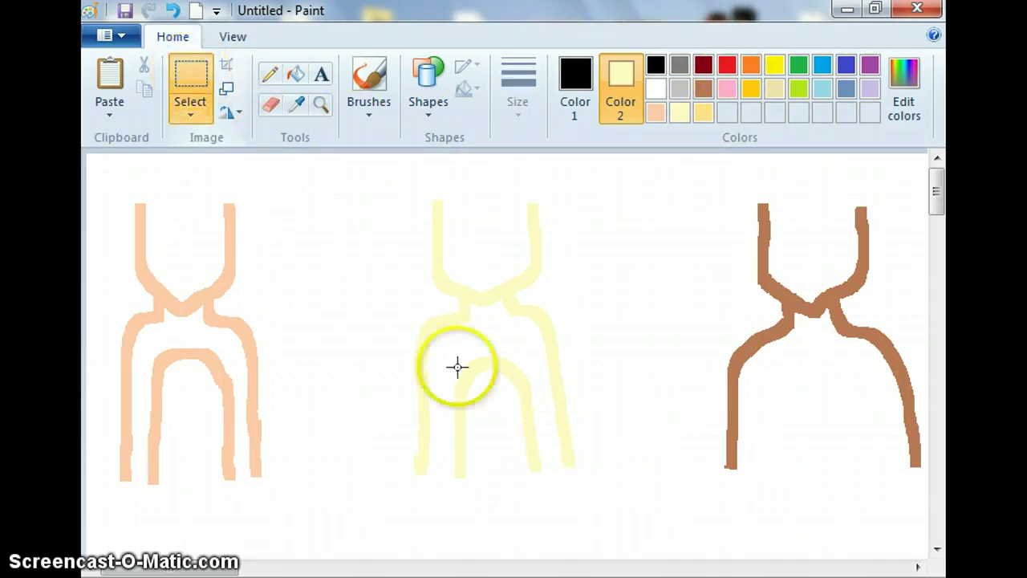
{"action": "mouse_move", "coordinate": [438, 351]}
{"action": "left_mouse_down"}
{"action": "mouse_move", "coordinate": [499, 466]}
{"action": "mouse_move", "coordinate": [542, 483]}
{"action": "left_mouse_up"}
{"action": "left_click_drag", "start_coordinate": [521, 420], "coordinate": [518, 399]}
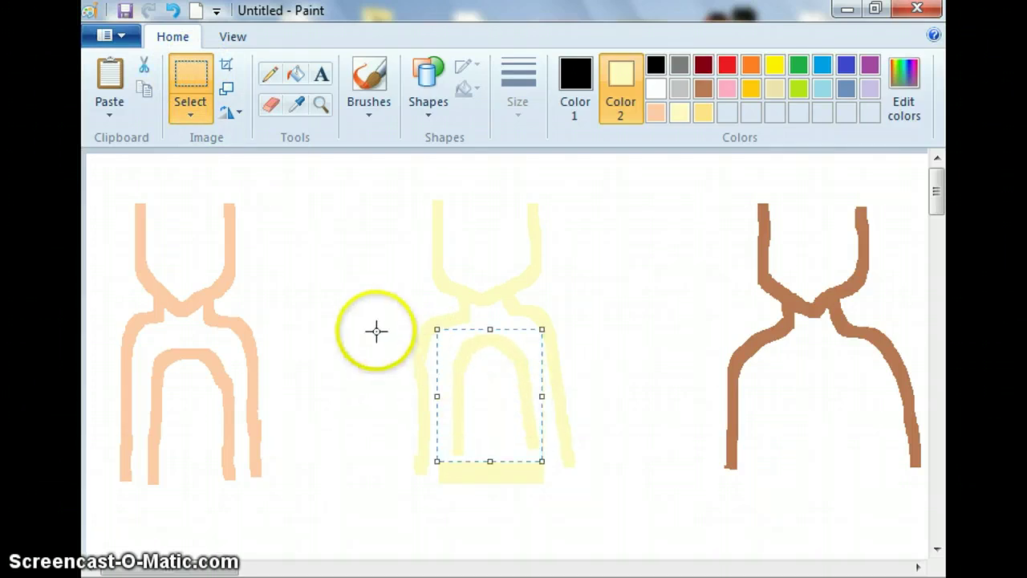
{"action": "left_click", "coordinate": [408, 356]}
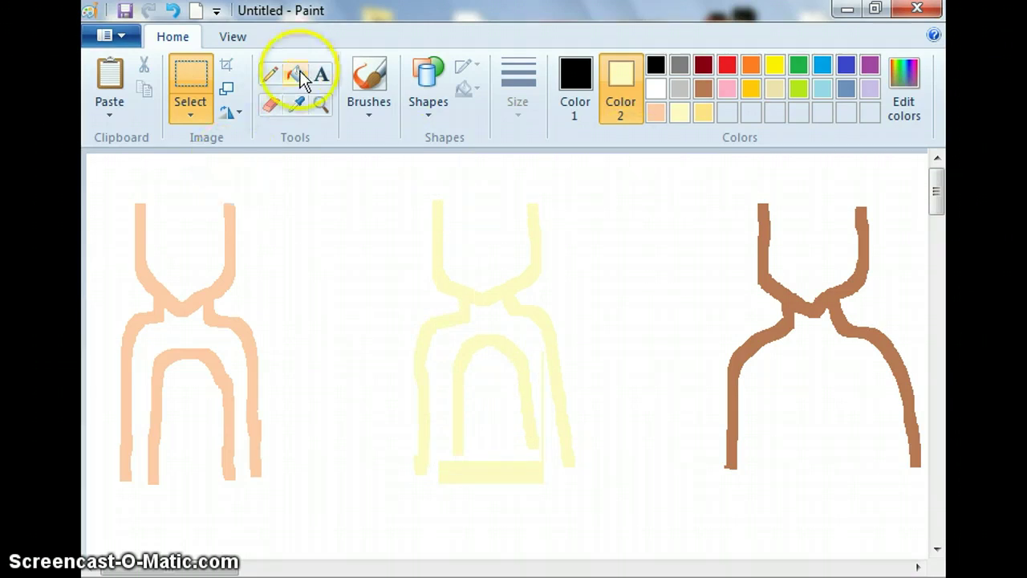
{"action": "left_click", "coordinate": [271, 103]}
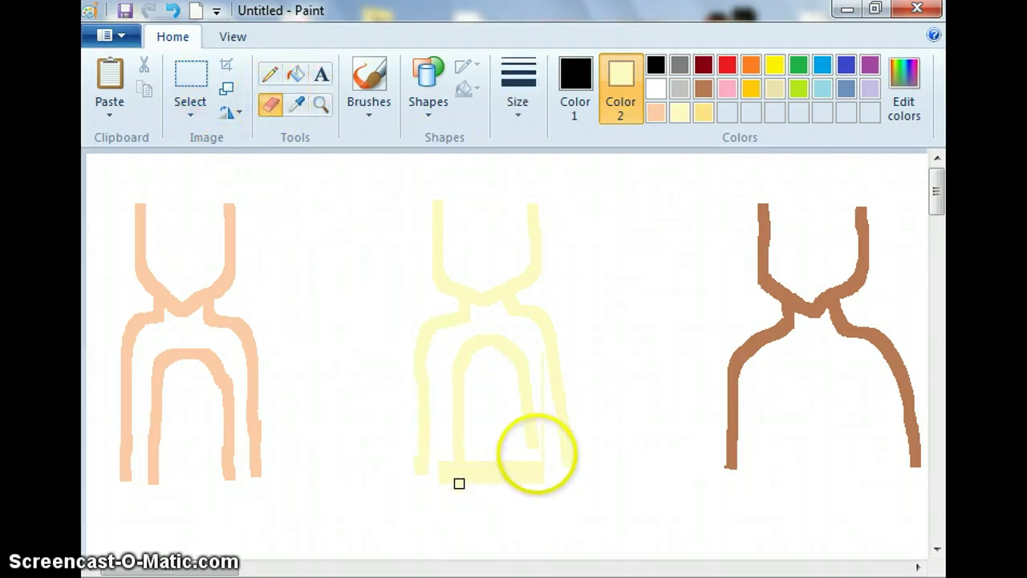
{"action": "left_click_drag", "start_coordinate": [535, 449], "coordinate": [539, 490]}
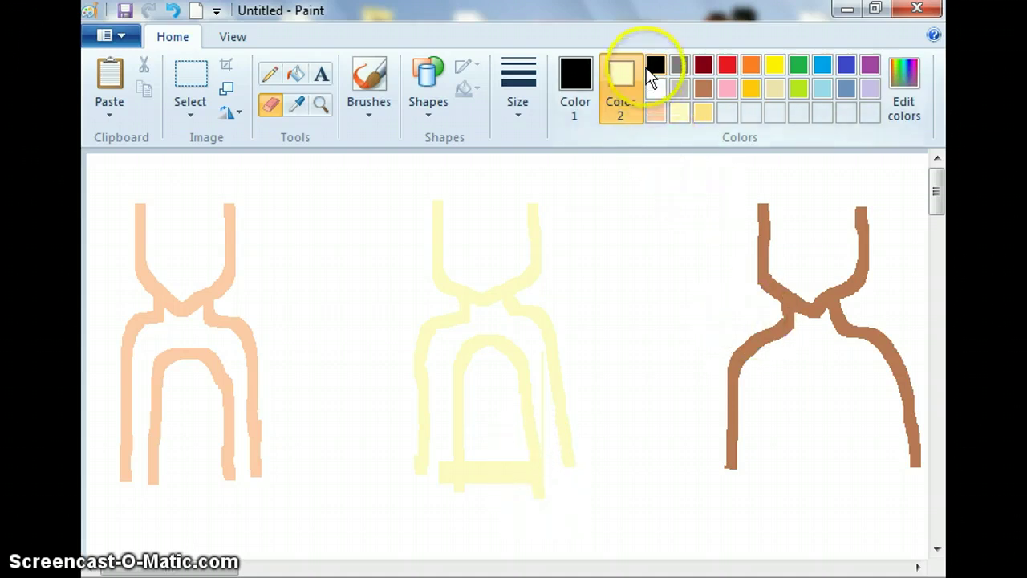
Erase the stray yellow bar across the lower ends of the middle figure's inner arch with white
{"action": "left_click", "coordinate": [655, 89]}
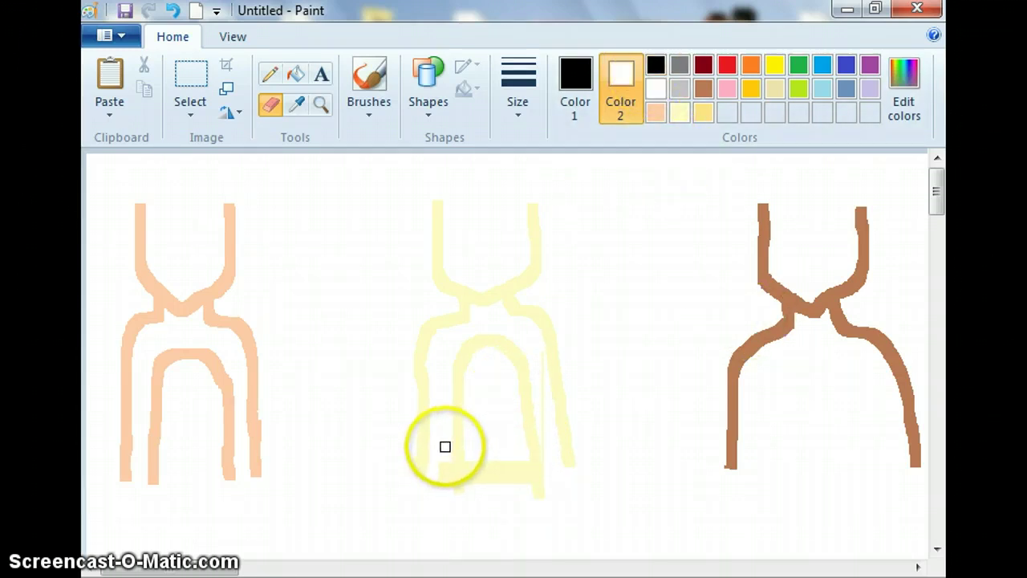
{"action": "left_click_drag", "start_coordinate": [444, 446], "coordinate": [444, 474]}
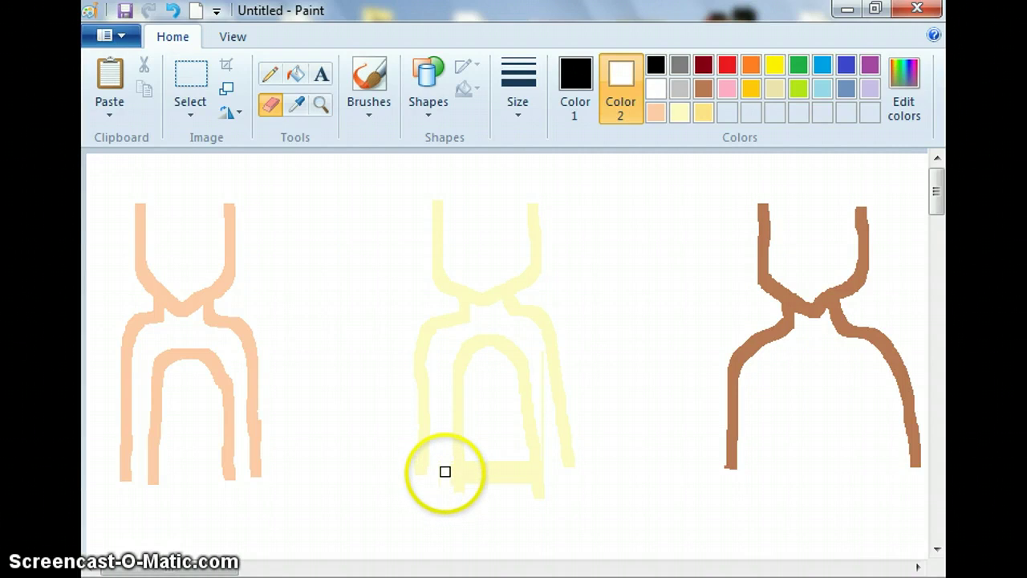
{"action": "mouse_move", "coordinate": [472, 460]}
{"action": "left_mouse_down"}
{"action": "mouse_move", "coordinate": [476, 502]}
{"action": "mouse_move", "coordinate": [479, 447]}
{"action": "mouse_move", "coordinate": [487, 494]}
{"action": "mouse_move", "coordinate": [485, 445]}
{"action": "mouse_move", "coordinate": [507, 477]}
{"action": "left_mouse_up"}
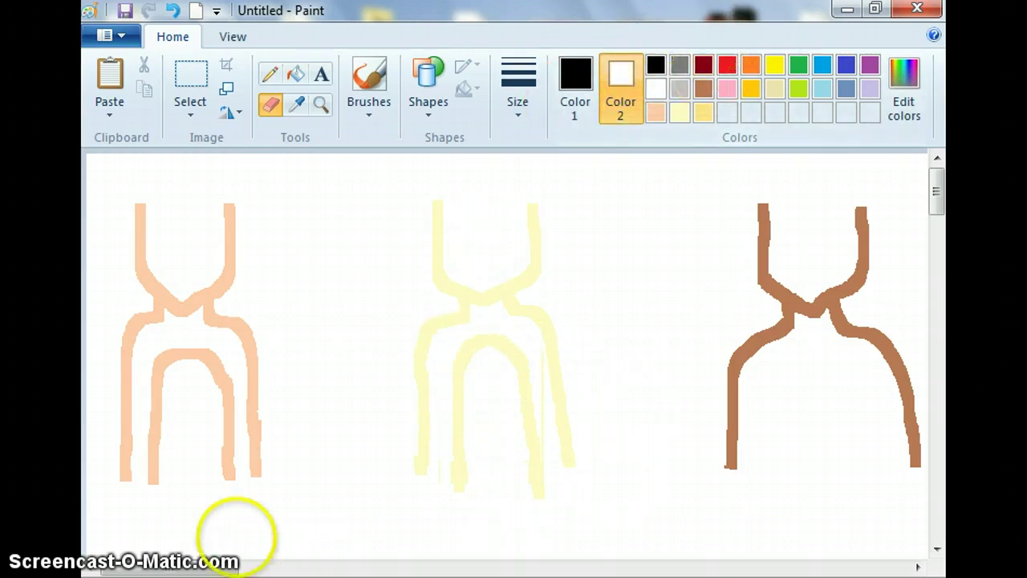
Lengthen the third figure's outer arm lines in brown and draw a rounded brown inner arch between them
{"action": "left_click_drag", "start_coordinate": [223, 565], "coordinate": [267, 566]}
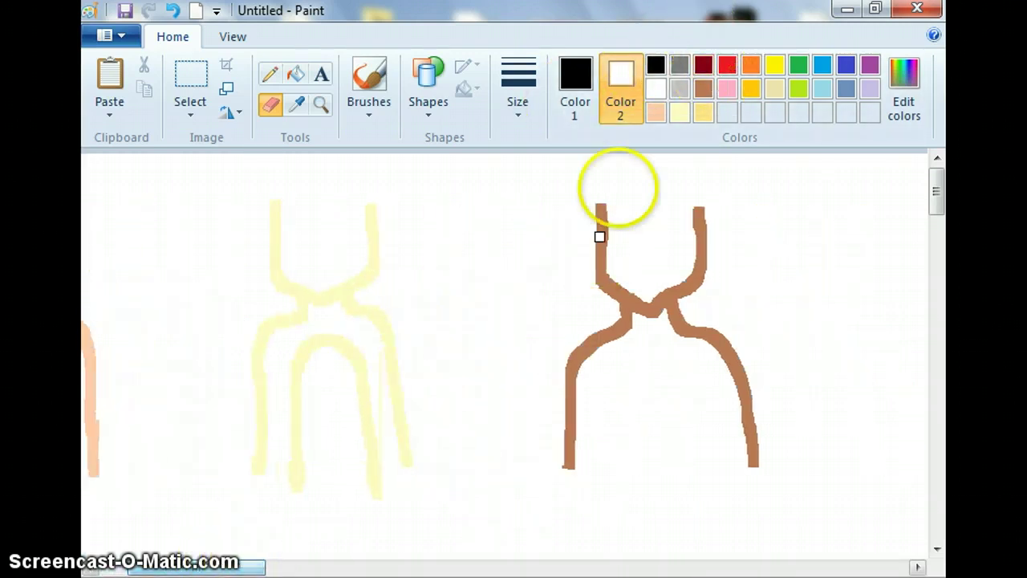
{"action": "left_click", "coordinate": [701, 88]}
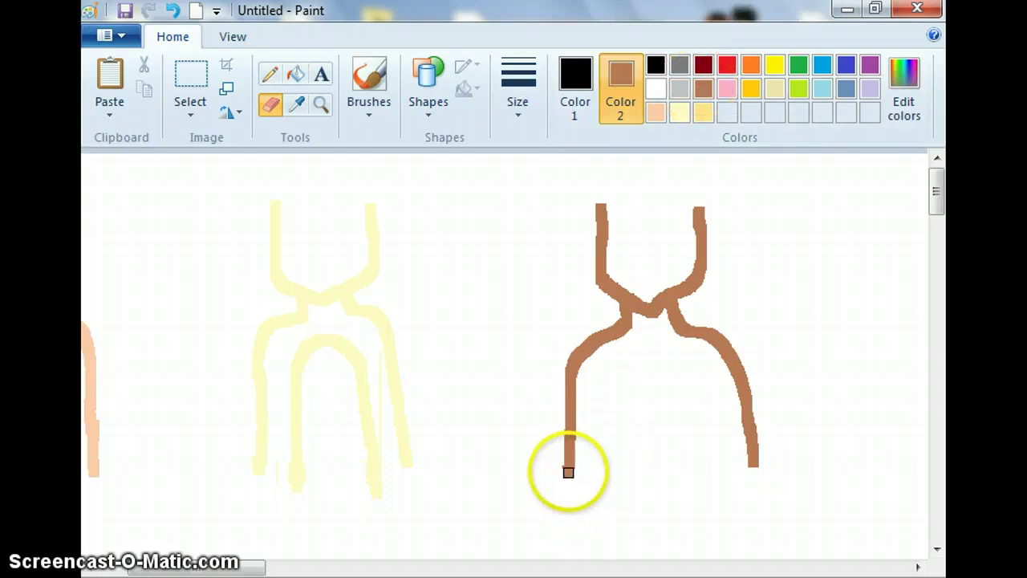
{"action": "left_click_drag", "start_coordinate": [568, 472], "coordinate": [568, 489]}
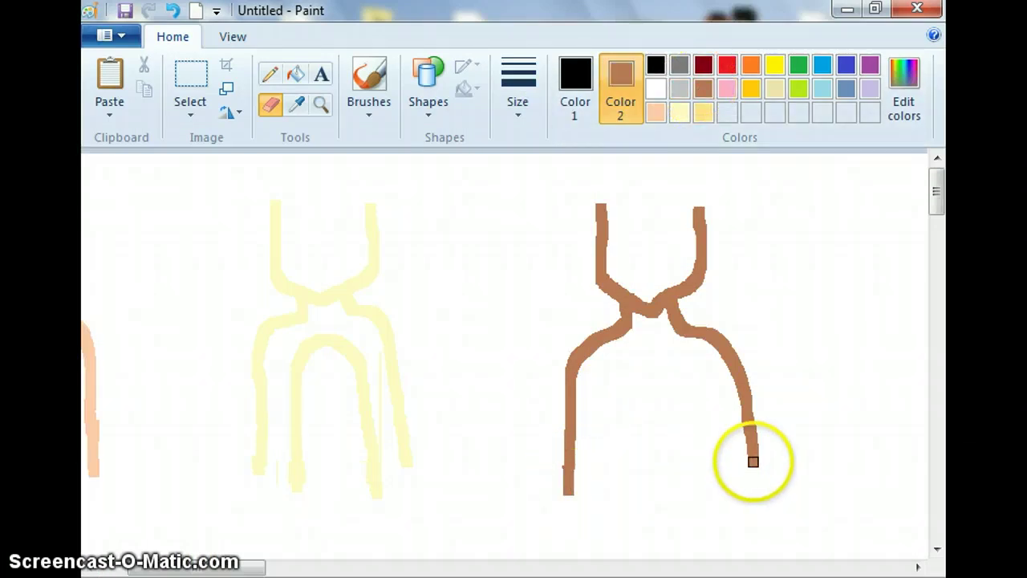
{"action": "left_click_drag", "start_coordinate": [753, 462], "coordinate": [754, 477]}
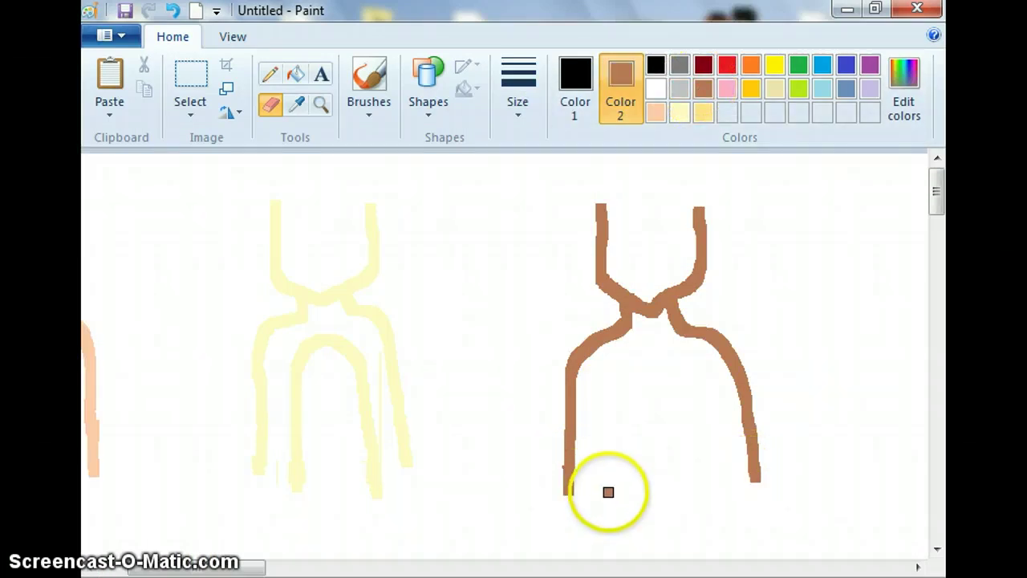
{"action": "mouse_move", "coordinate": [608, 492]}
{"action": "left_mouse_down"}
{"action": "mouse_move", "coordinate": [608, 392]}
{"action": "mouse_move", "coordinate": [628, 369]}
{"action": "mouse_move", "coordinate": [660, 361]}
{"action": "mouse_move", "coordinate": [683, 369]}
{"action": "mouse_move", "coordinate": [708, 412]}
{"action": "mouse_move", "coordinate": [713, 479]}
{"action": "left_mouse_up"}
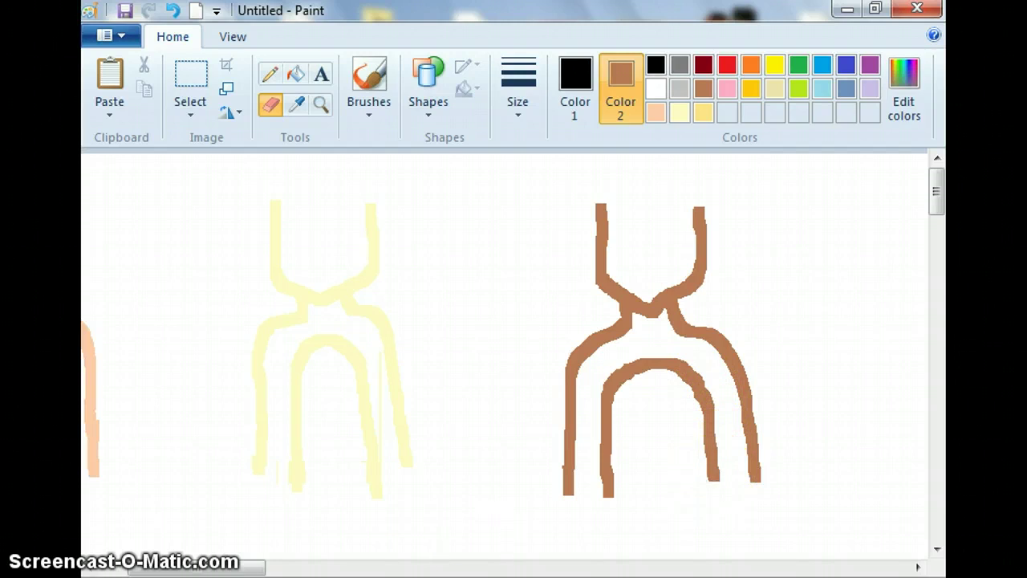
{"action": "left_click_drag", "start_coordinate": [255, 567], "coordinate": [212, 567]}
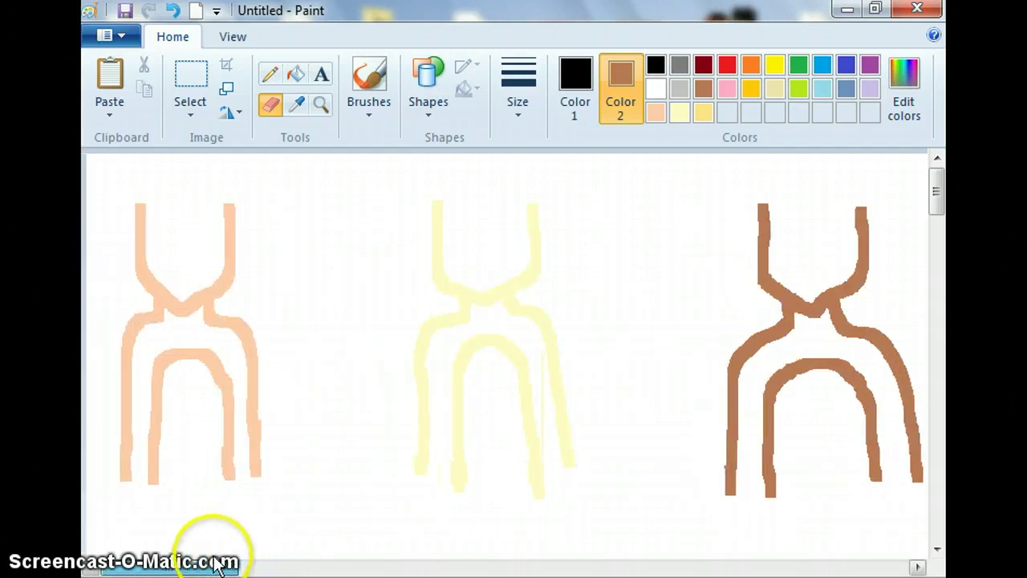
Draw both hands in peach, closing the ends of the first figure's arms
{"action": "left_click", "coordinate": [655, 111]}
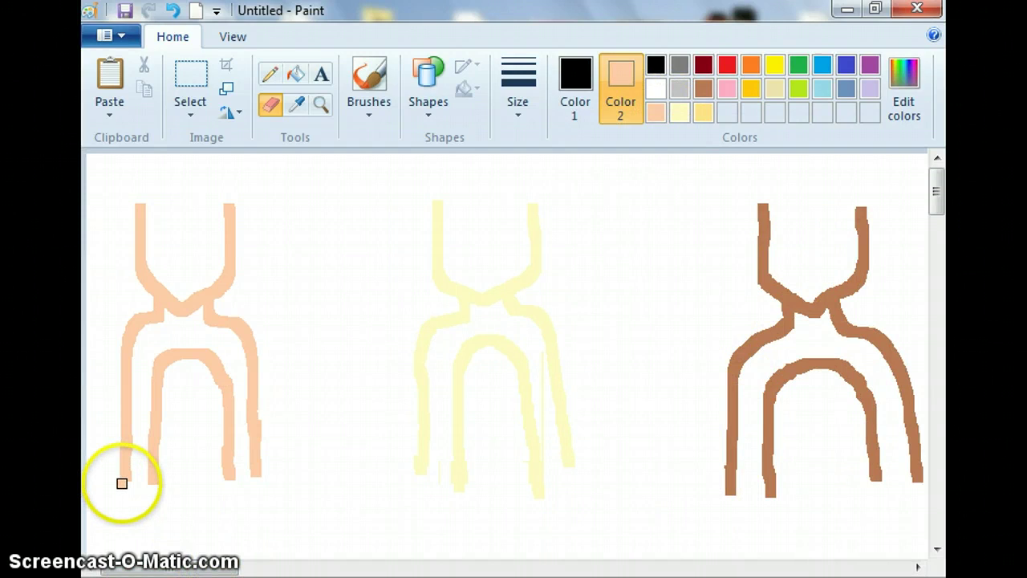
{"action": "mouse_move", "coordinate": [122, 483]}
{"action": "left_mouse_down"}
{"action": "mouse_move", "coordinate": [135, 506]}
{"action": "mouse_move", "coordinate": [155, 502]}
{"action": "mouse_move", "coordinate": [153, 482]}
{"action": "left_mouse_up"}
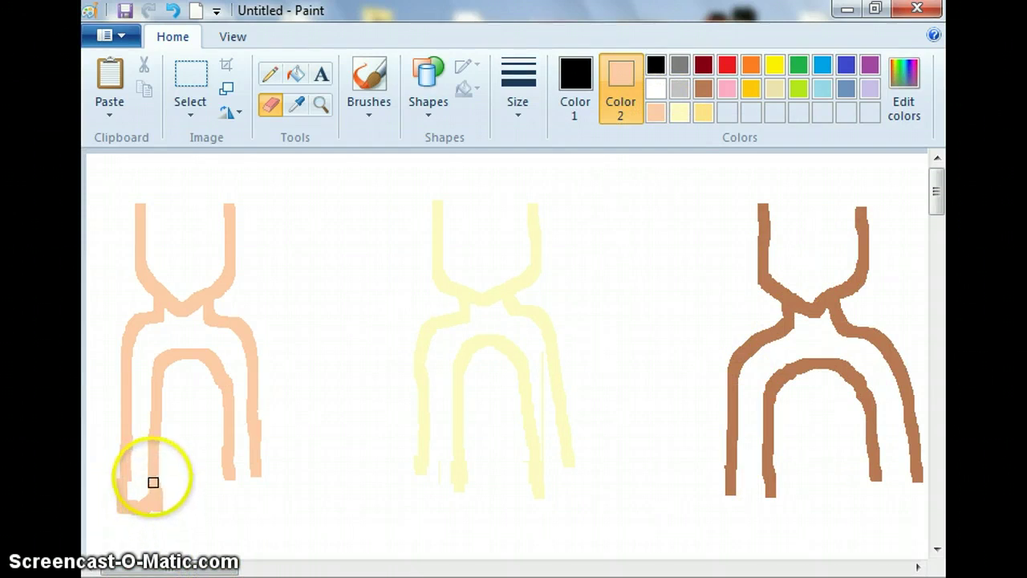
{"action": "mouse_move", "coordinate": [230, 476]}
{"action": "left_mouse_down"}
{"action": "mouse_move", "coordinate": [227, 497]}
{"action": "mouse_move", "coordinate": [251, 503]}
{"action": "mouse_move", "coordinate": [259, 437]}
{"action": "left_mouse_up"}
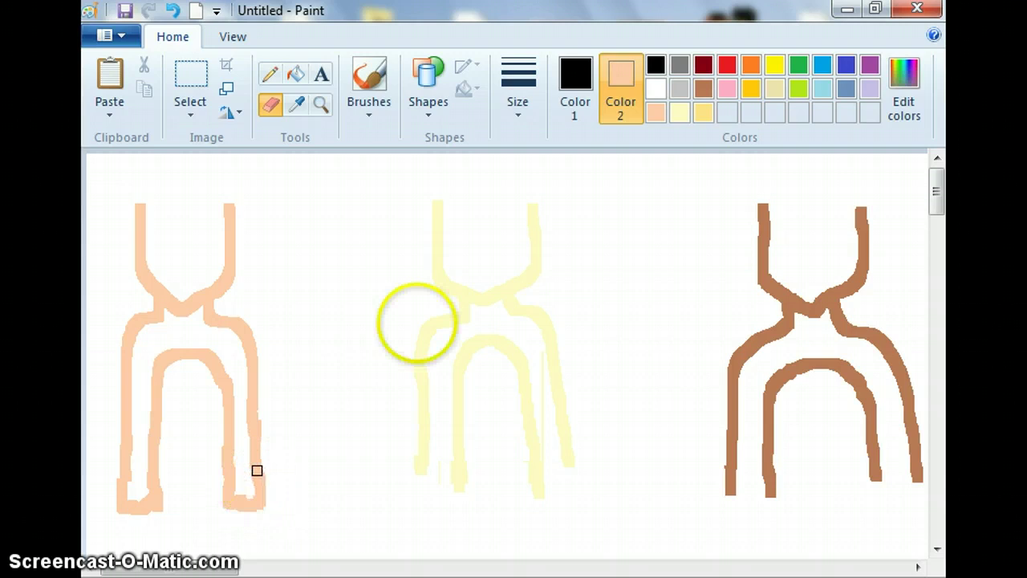
Draw both hands in pale yellow, closing the ends of the middle figure's arms
{"action": "right_click", "coordinate": [680, 112]}
{"action": "mouse_move", "coordinate": [422, 463]}
{"action": "left_mouse_down"}
{"action": "mouse_move", "coordinate": [408, 504]}
{"action": "mouse_move", "coordinate": [430, 517]}
{"action": "mouse_move", "coordinate": [458, 491]}
{"action": "left_mouse_up"}
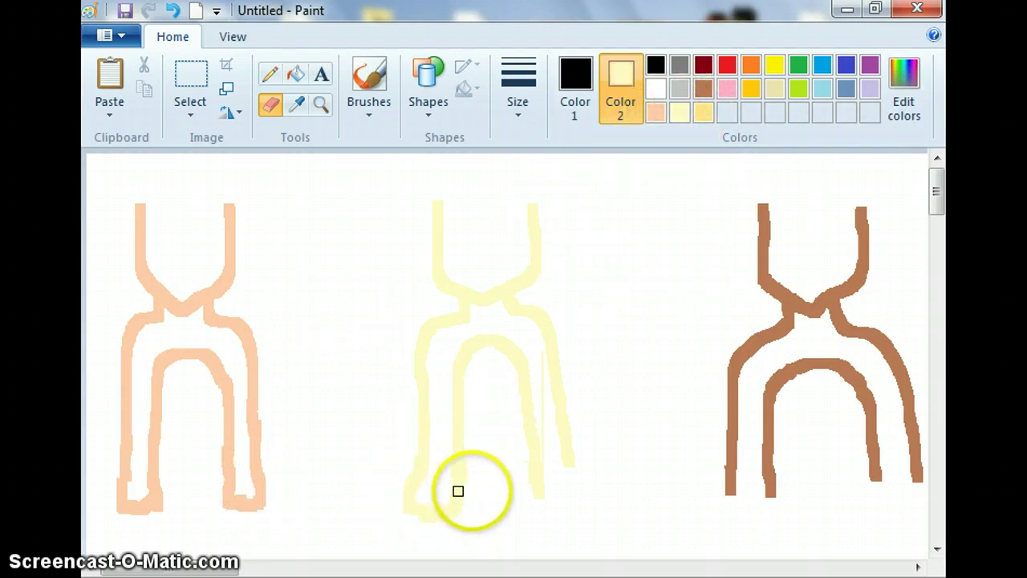
{"action": "mouse_move", "coordinate": [534, 489]}
{"action": "left_mouse_down"}
{"action": "mouse_move", "coordinate": [549, 516]}
{"action": "mouse_move", "coordinate": [578, 495]}
{"action": "mouse_move", "coordinate": [569, 458]}
{"action": "left_mouse_up"}
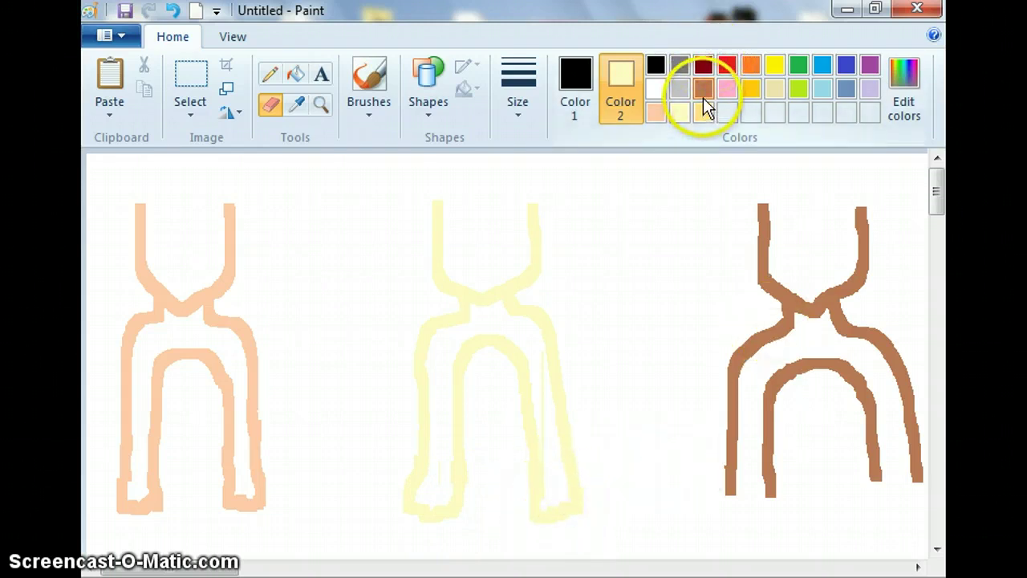
Draw both hands in brown with small finger bumps, closing the ends of the third figure's arms
{"action": "left_click", "coordinate": [702, 97]}
{"action": "mouse_move", "coordinate": [726, 486]}
{"action": "left_mouse_down"}
{"action": "mouse_move", "coordinate": [721, 539]}
{"action": "mouse_move", "coordinate": [749, 540]}
{"action": "mouse_move", "coordinate": [781, 529]}
{"action": "mouse_move", "coordinate": [773, 489]}
{"action": "left_mouse_up"}
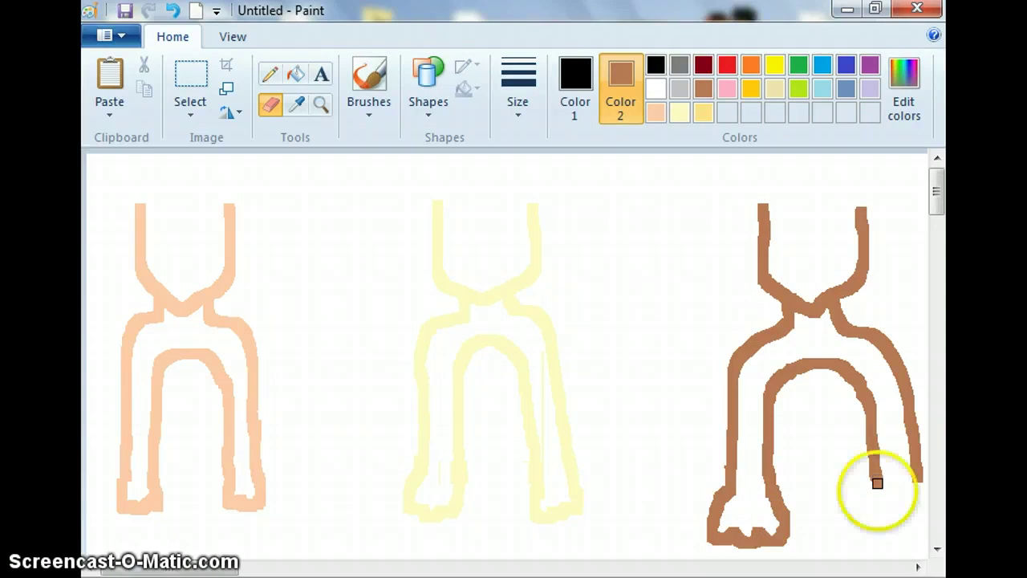
{"action": "mouse_move", "coordinate": [877, 482]}
{"action": "left_mouse_down"}
{"action": "mouse_move", "coordinate": [873, 535]}
{"action": "mouse_move", "coordinate": [914, 531]}
{"action": "left_mouse_up"}
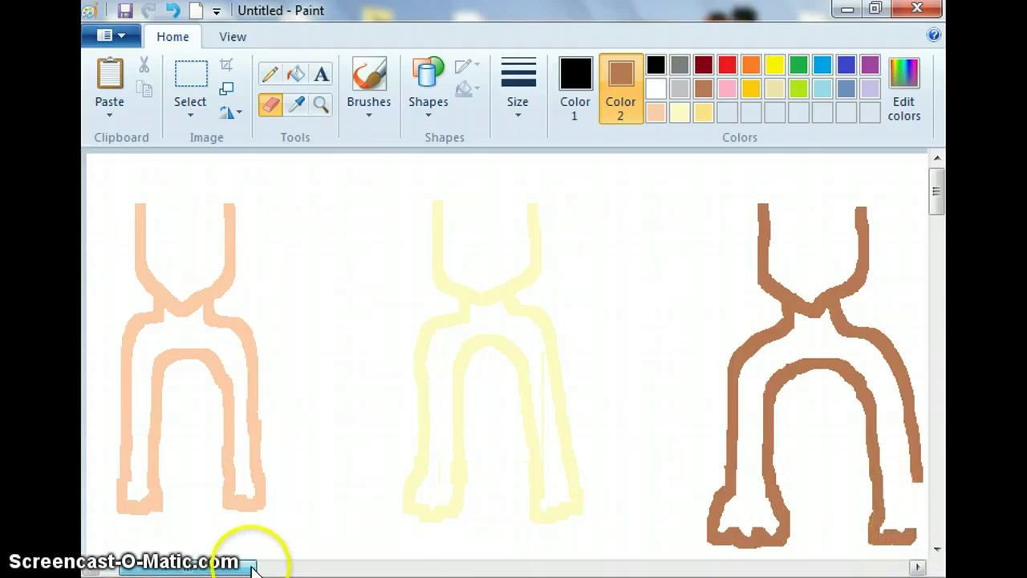
{"action": "left_click_drag", "start_coordinate": [252, 563], "coordinate": [273, 563]}
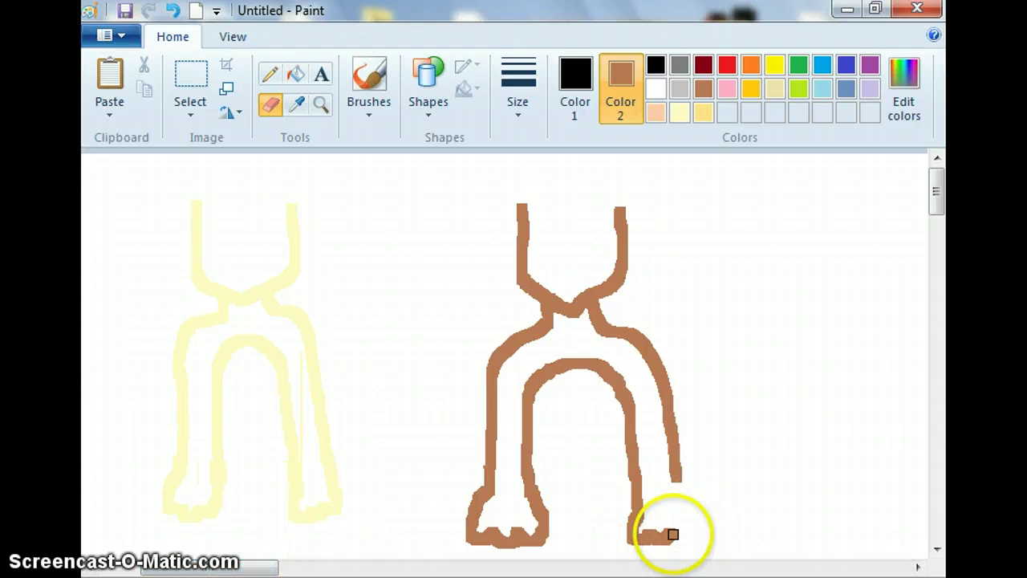
{"action": "mouse_move", "coordinate": [667, 535]}
{"action": "left_mouse_down"}
{"action": "mouse_move", "coordinate": [680, 537]}
{"action": "mouse_move", "coordinate": [676, 477]}
{"action": "left_mouse_up"}
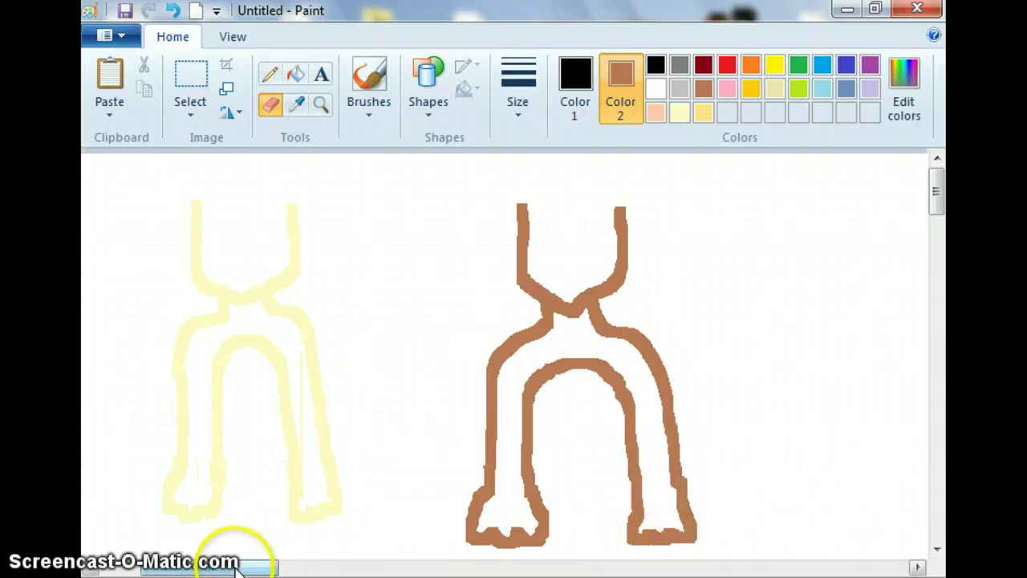
{"action": "left_click_drag", "start_coordinate": [237, 568], "coordinate": [161, 566]}
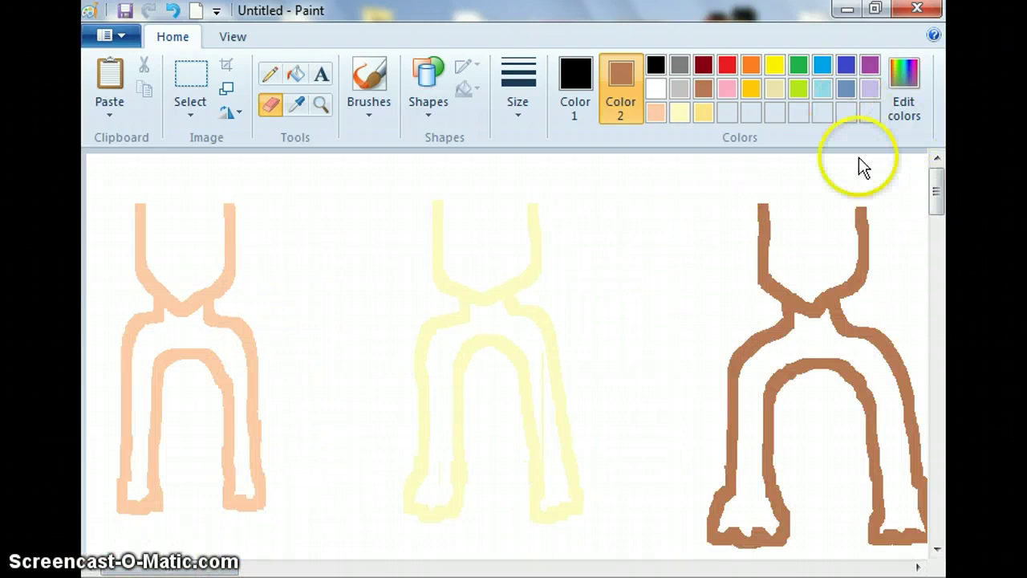
Draw a peach waistband and a flared skirt with two wavy ruffle tiers below the first figure's torso
{"action": "left_click", "coordinate": [650, 112]}
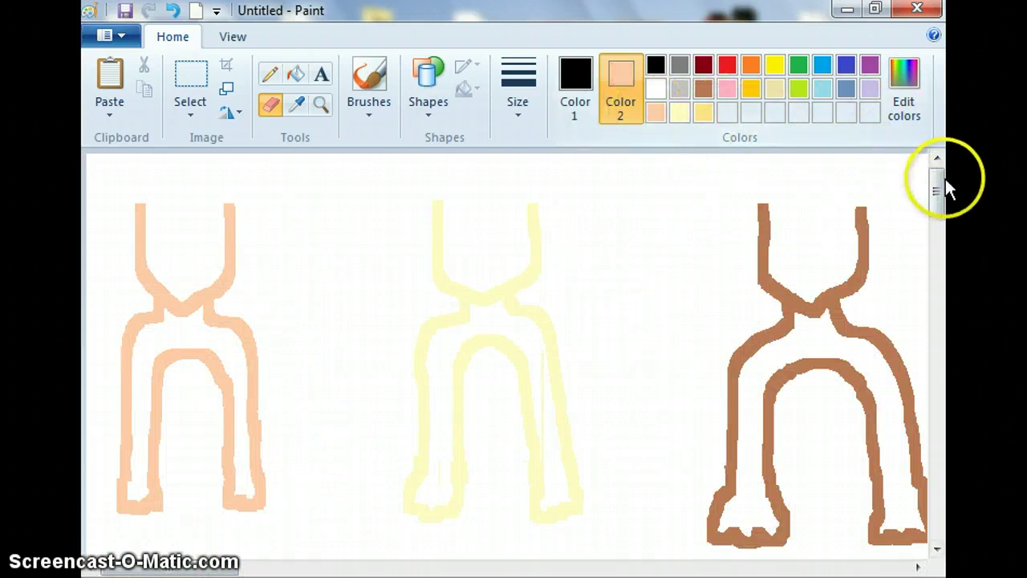
{"action": "left_click_drag", "start_coordinate": [945, 179], "coordinate": [939, 193]}
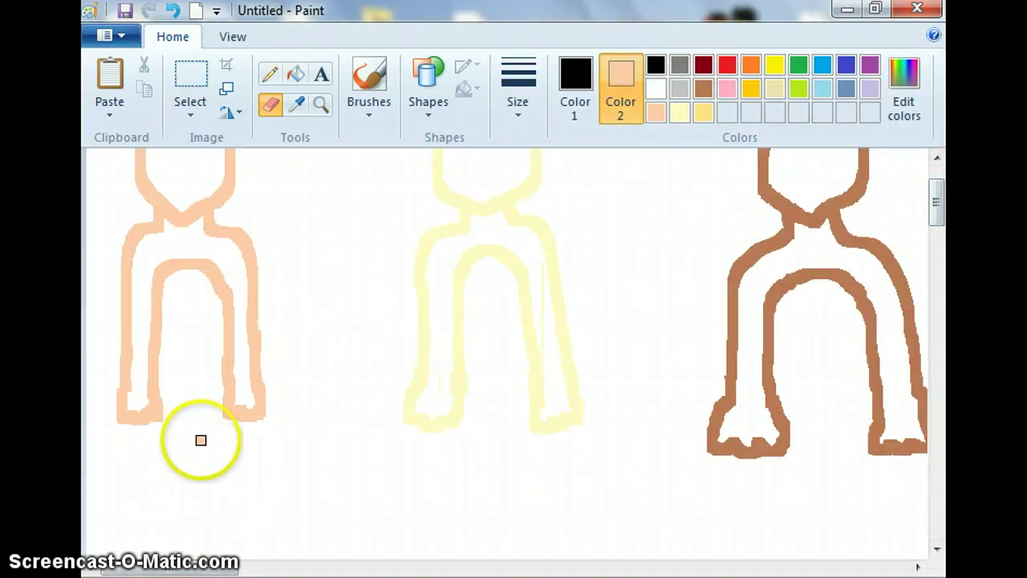
{"action": "mouse_move", "coordinate": [165, 399]}
{"action": "left_mouse_down"}
{"action": "mouse_move", "coordinate": [220, 398]}
{"action": "mouse_move", "coordinate": [160, 420]}
{"action": "mouse_move", "coordinate": [222, 419]}
{"action": "mouse_move", "coordinate": [166, 427]}
{"action": "mouse_move", "coordinate": [121, 486]}
{"action": "mouse_move", "coordinate": [257, 477]}
{"action": "mouse_move", "coordinate": [227, 424]}
{"action": "mouse_move", "coordinate": [266, 475]}
{"action": "mouse_move", "coordinate": [126, 486]}
{"action": "mouse_move", "coordinate": [102, 541]}
{"action": "left_mouse_up"}
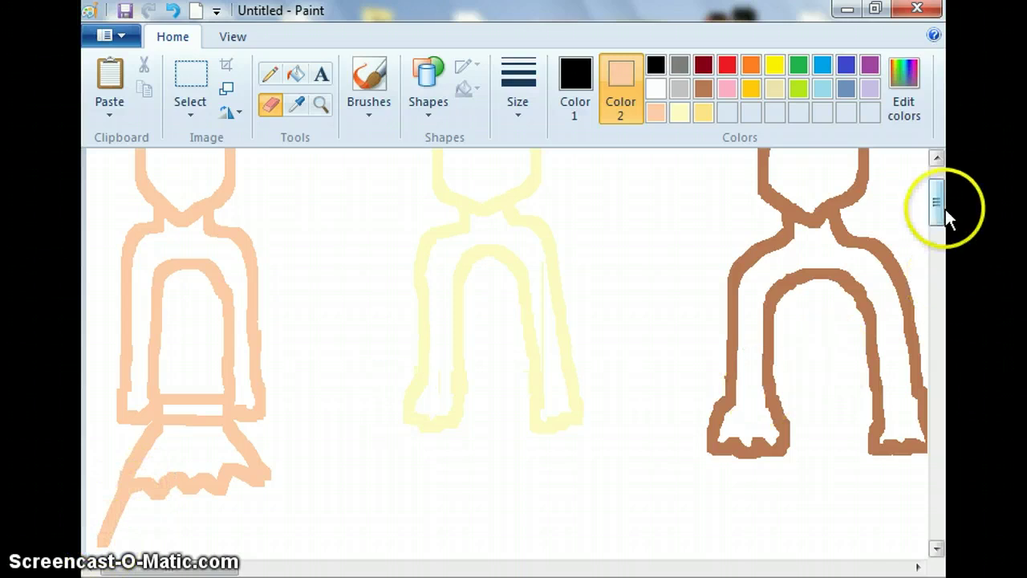
{"action": "left_click_drag", "start_coordinate": [940, 207], "coordinate": [941, 219]}
{"action": "mouse_move", "coordinate": [226, 388]}
{"action": "left_mouse_down"}
{"action": "mouse_move", "coordinate": [266, 395]}
{"action": "mouse_move", "coordinate": [291, 424]}
{"action": "left_mouse_up"}
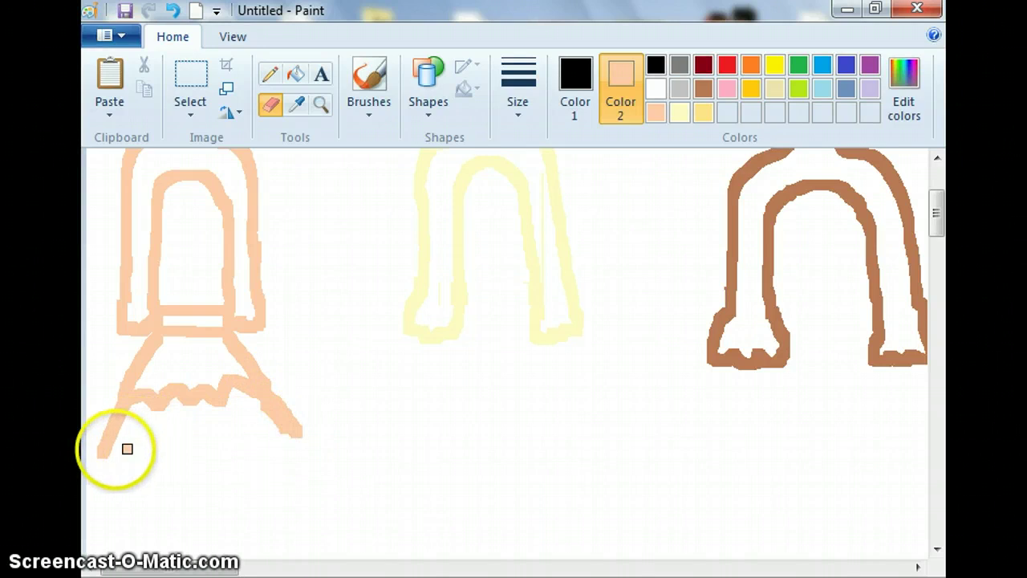
{"action": "mouse_move", "coordinate": [112, 450]}
{"action": "left_mouse_down"}
{"action": "mouse_move", "coordinate": [166, 454]}
{"action": "mouse_move", "coordinate": [192, 442]}
{"action": "mouse_move", "coordinate": [206, 454]}
{"action": "mouse_move", "coordinate": [296, 451]}
{"action": "mouse_move", "coordinate": [284, 434]}
{"action": "mouse_move", "coordinate": [310, 451]}
{"action": "left_mouse_up"}
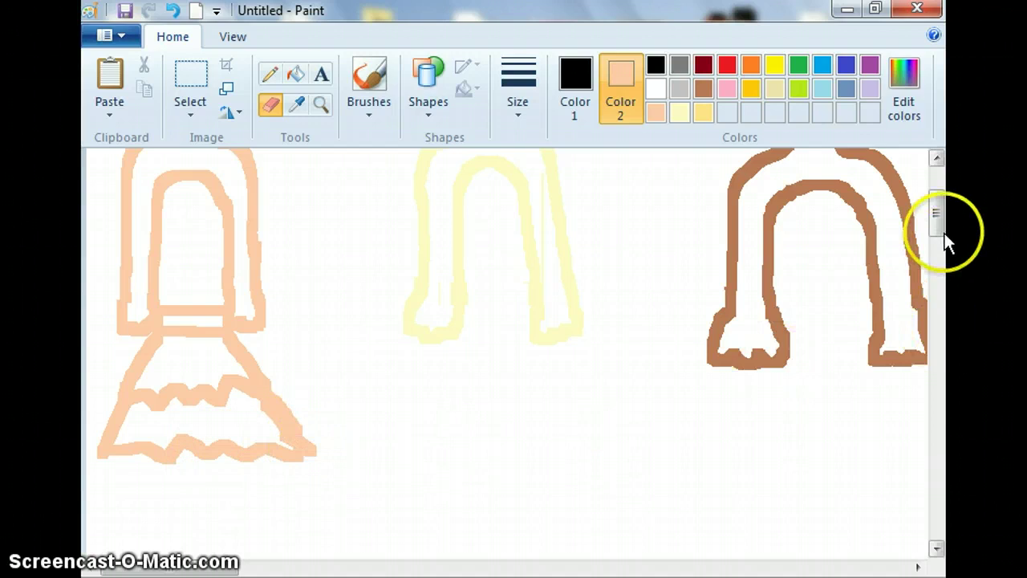
Draw a pale yellow waistband and a short flared skirt with a wavy hem below the middle figure's torso
{"action": "scroll", "coordinate": [939, 210], "scroll_direction": "up", "scroll_amount": 1}
{"action": "left_click", "coordinate": [678, 113]}
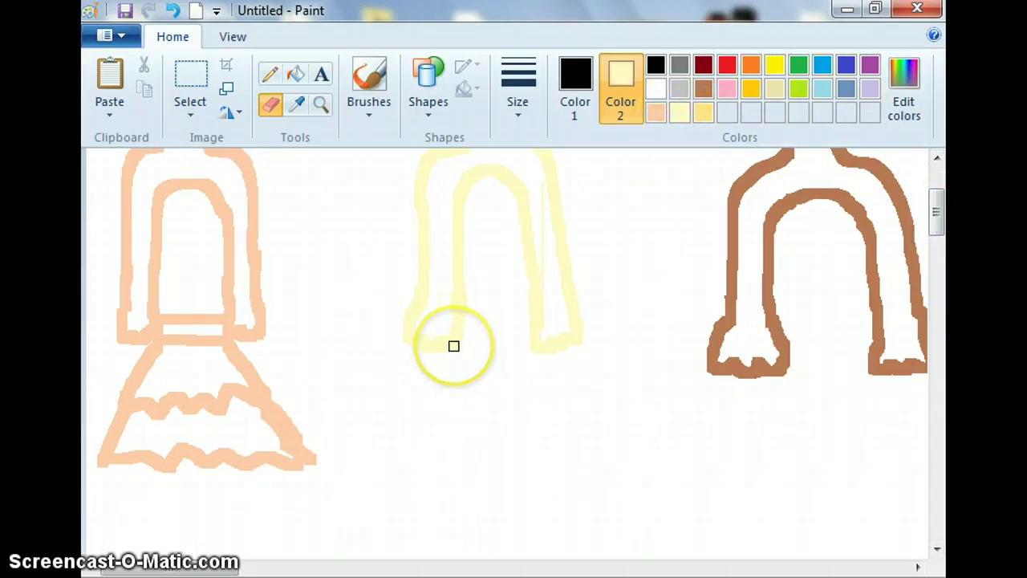
{"action": "mouse_move", "coordinate": [454, 345]}
{"action": "left_mouse_down"}
{"action": "mouse_move", "coordinate": [464, 318]}
{"action": "mouse_move", "coordinate": [527, 315]}
{"action": "mouse_move", "coordinate": [446, 353]}
{"action": "mouse_move", "coordinate": [527, 338]}
{"action": "left_mouse_up"}
{"action": "left_click_drag", "start_coordinate": [942, 202], "coordinate": [945, 229]}
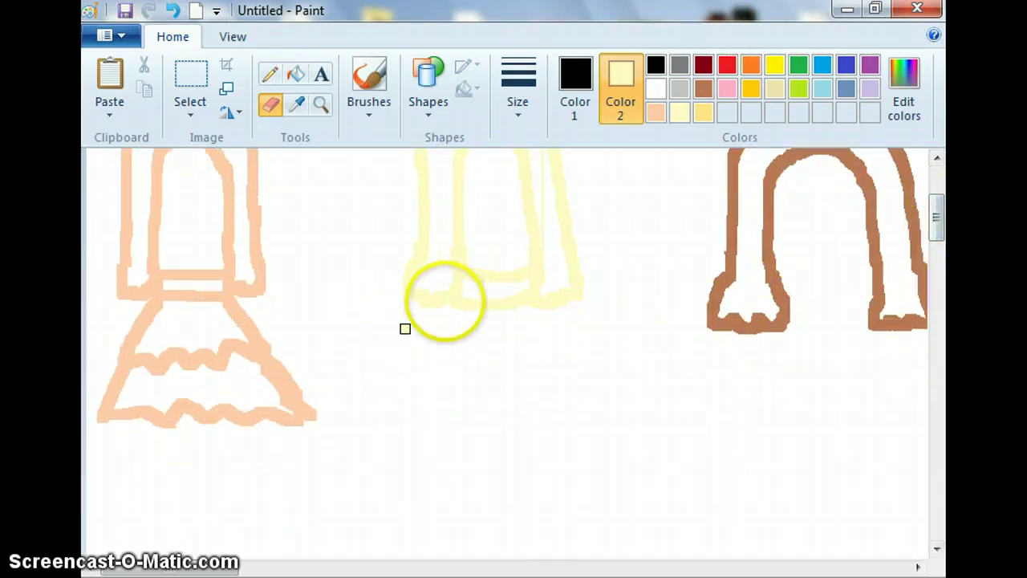
{"action": "mouse_move", "coordinate": [454, 300]}
{"action": "left_mouse_down"}
{"action": "mouse_move", "coordinate": [424, 384]}
{"action": "mouse_move", "coordinate": [470, 372]}
{"action": "mouse_move", "coordinate": [504, 384]}
{"action": "mouse_move", "coordinate": [559, 376]}
{"action": "mouse_move", "coordinate": [539, 311]}
{"action": "mouse_move", "coordinate": [564, 374]}
{"action": "left_mouse_up"}
Draw a brown waistband with a hanging front detail and two straight trouser legs below the third figure's torso
{"action": "left_click_drag", "start_coordinate": [217, 569], "coordinate": [265, 567]}
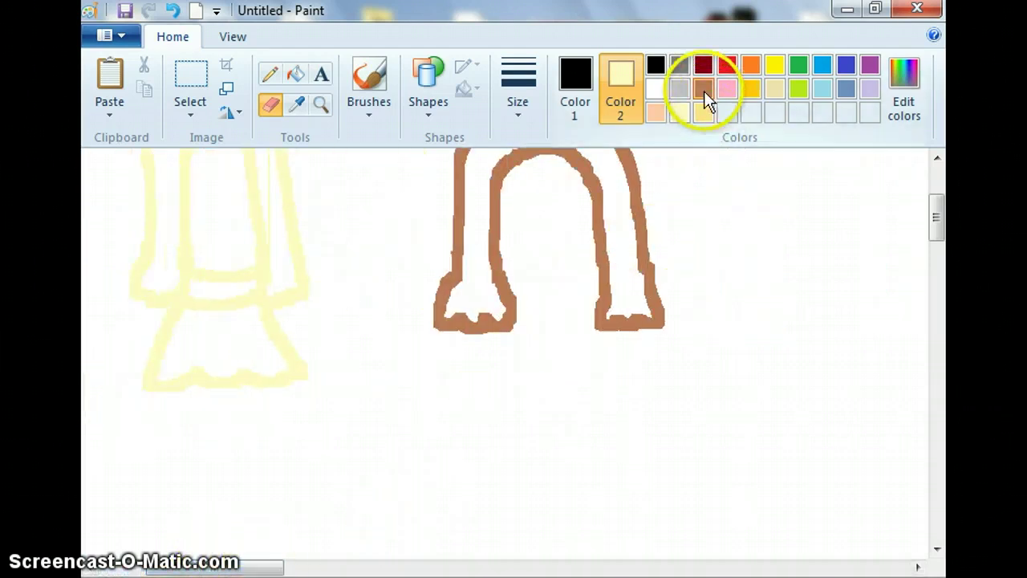
{"action": "left_click", "coordinate": [704, 88]}
{"action": "mouse_move", "coordinate": [515, 297]}
{"action": "left_mouse_down"}
{"action": "mouse_move", "coordinate": [593, 296]}
{"action": "mouse_move", "coordinate": [552, 333]}
{"action": "mouse_move", "coordinate": [598, 324]}
{"action": "mouse_move", "coordinate": [575, 337]}
{"action": "left_mouse_up"}
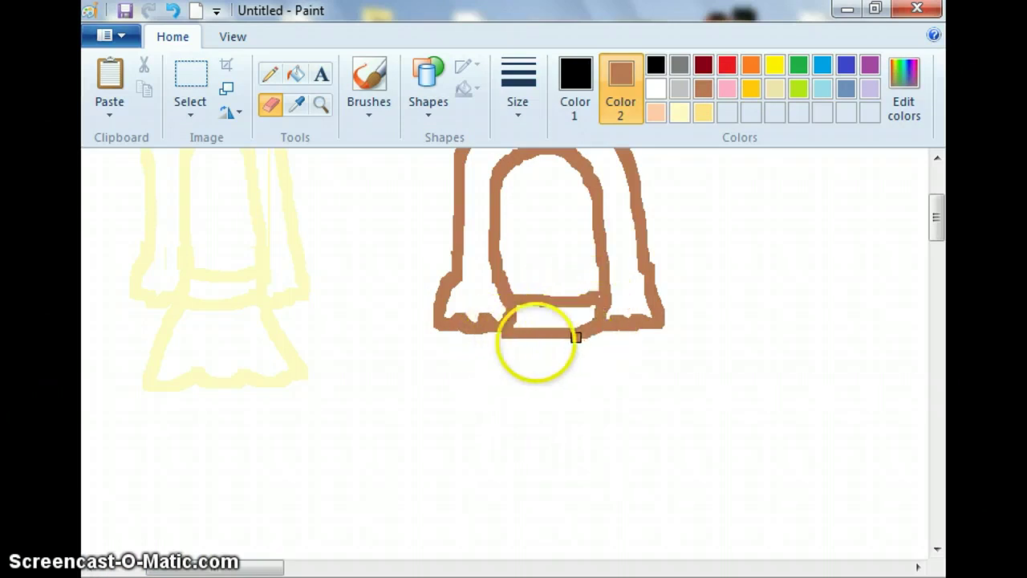
{"action": "mouse_move", "coordinate": [531, 386]}
{"action": "left_mouse_down"}
{"action": "mouse_move", "coordinate": [558, 412]}
{"action": "mouse_move", "coordinate": [590, 391]}
{"action": "mouse_move", "coordinate": [543, 393]}
{"action": "mouse_move", "coordinate": [540, 342]}
{"action": "mouse_move", "coordinate": [562, 344]}
{"action": "mouse_move", "coordinate": [570, 394]}
{"action": "left_mouse_up"}
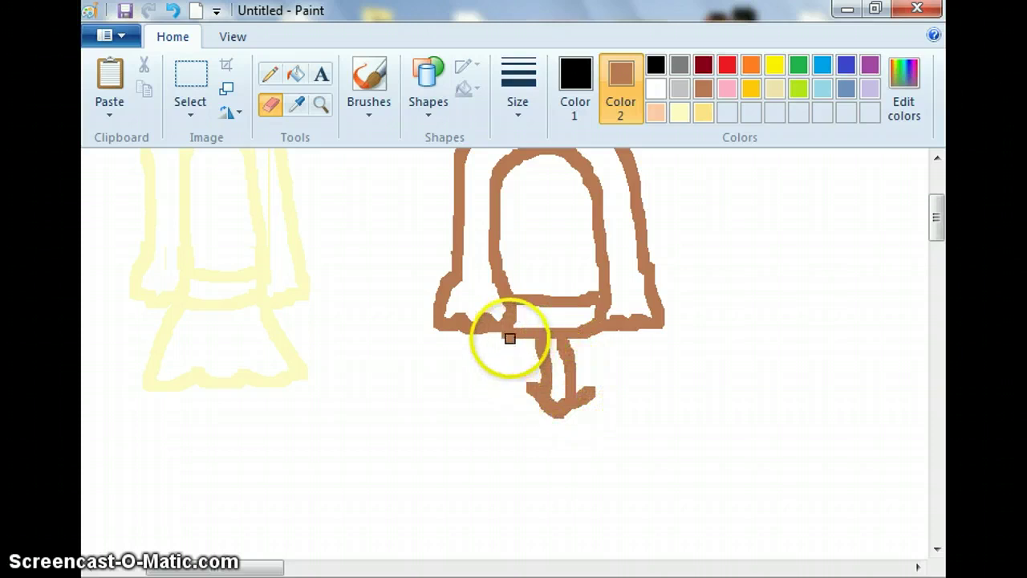
{"action": "mouse_move", "coordinate": [509, 338]}
{"action": "left_mouse_down"}
{"action": "mouse_move", "coordinate": [511, 492]}
{"action": "mouse_move", "coordinate": [553, 494]}
{"action": "mouse_move", "coordinate": [559, 426]}
{"action": "mouse_move", "coordinate": [577, 493]}
{"action": "mouse_move", "coordinate": [613, 494]}
{"action": "mouse_move", "coordinate": [625, 437]}
{"action": "mouse_move", "coordinate": [613, 352]}
{"action": "left_mouse_up"}
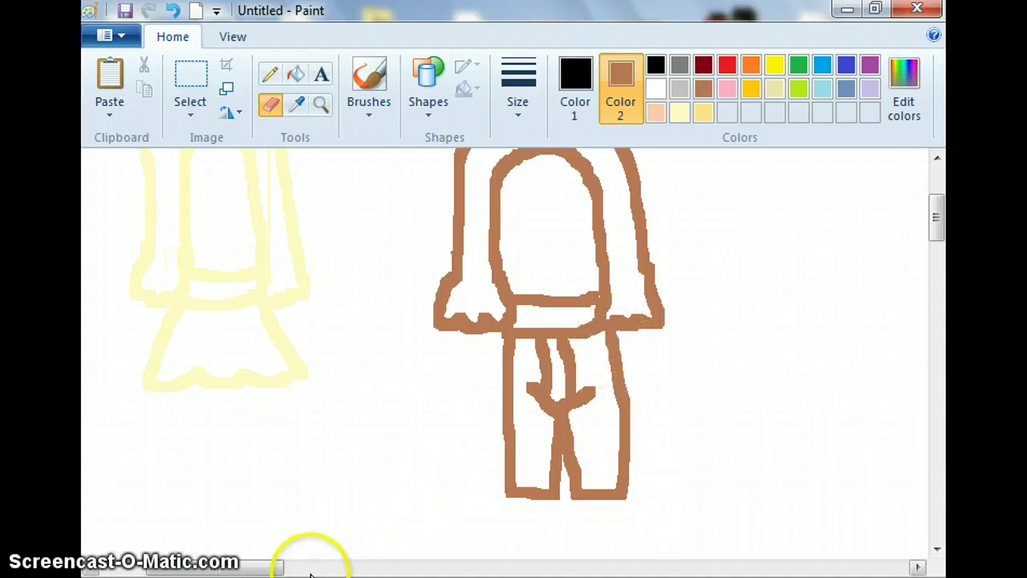
Trace the first figure's inner torso outline in blue-gray and close it with a hem above the waistband
{"action": "left_click_drag", "start_coordinate": [275, 568], "coordinate": [138, 546]}
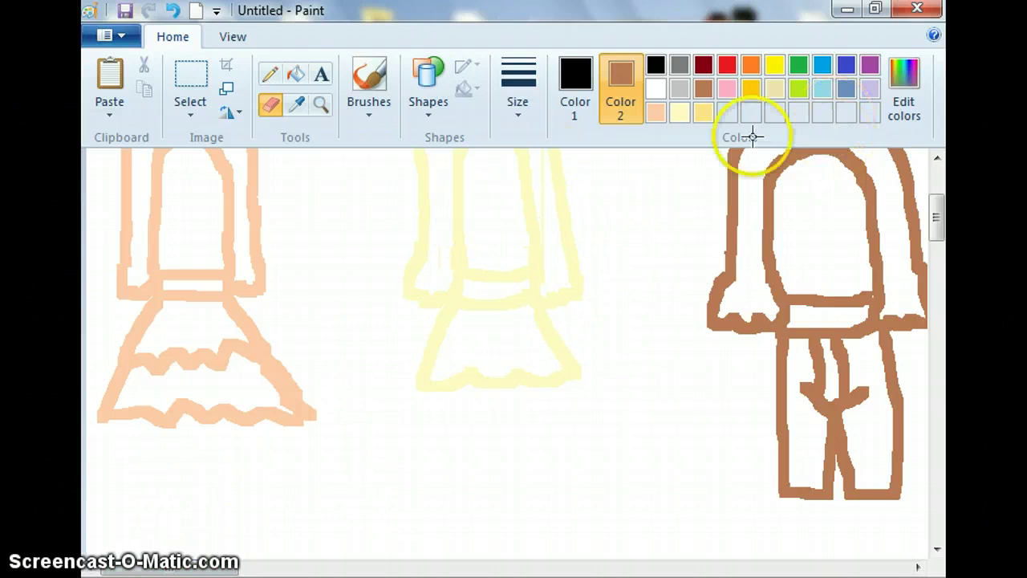
{"action": "left_click", "coordinate": [844, 88]}
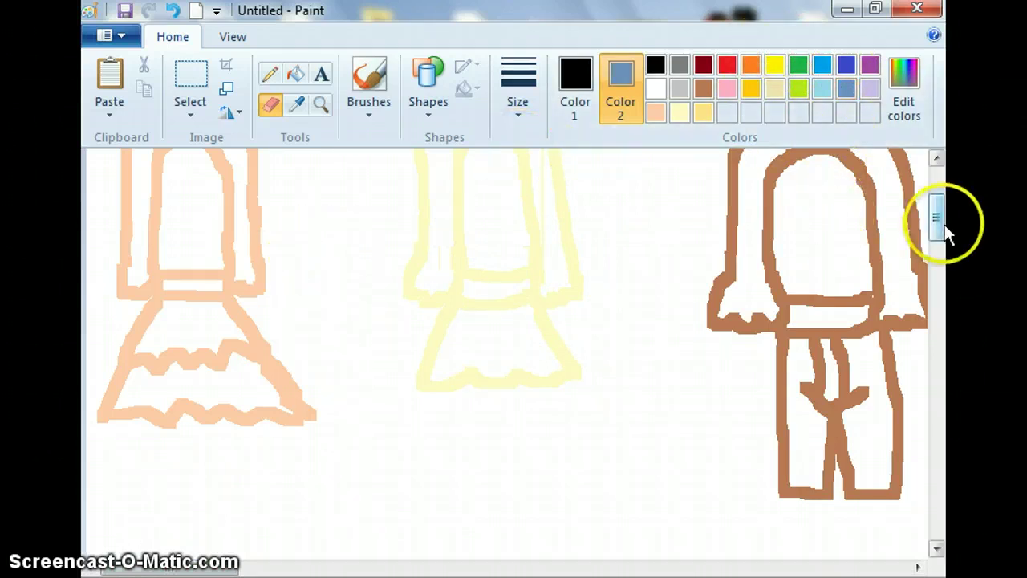
{"action": "left_click_drag", "start_coordinate": [944, 224], "coordinate": [944, 214]}
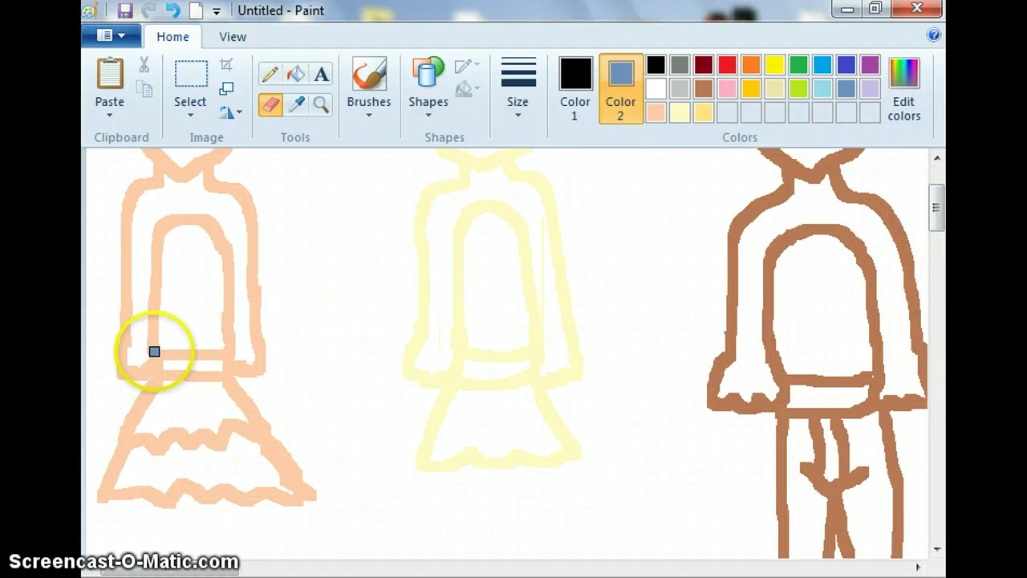
{"action": "mouse_move", "coordinate": [153, 342]}
{"action": "left_mouse_down"}
{"action": "mouse_move", "coordinate": [160, 238]}
{"action": "mouse_move", "coordinate": [181, 217]}
{"action": "mouse_move", "coordinate": [208, 223]}
{"action": "mouse_move", "coordinate": [225, 252]}
{"action": "mouse_move", "coordinate": [227, 334]}
{"action": "mouse_move", "coordinate": [155, 344]}
{"action": "left_mouse_up"}
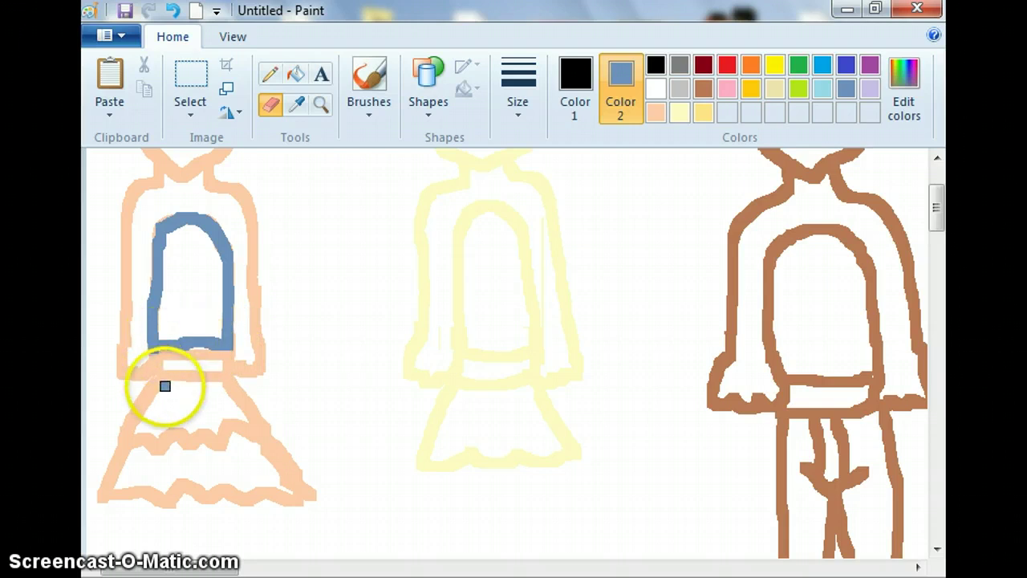
Trace the first figure's skirt in blue-gray, covering its sides, both ruffle lines and the upper edge
{"action": "mouse_move", "coordinate": [158, 386]}
{"action": "left_mouse_down"}
{"action": "mouse_move", "coordinate": [115, 440]}
{"action": "mouse_move", "coordinate": [98, 491]}
{"action": "mouse_move", "coordinate": [161, 499]}
{"action": "mouse_move", "coordinate": [198, 488]}
{"action": "mouse_move", "coordinate": [208, 500]}
{"action": "mouse_move", "coordinate": [232, 489]}
{"action": "mouse_move", "coordinate": [247, 504]}
{"action": "mouse_move", "coordinate": [268, 490]}
{"action": "mouse_move", "coordinate": [298, 494]}
{"action": "mouse_move", "coordinate": [258, 433]}
{"action": "left_mouse_up"}
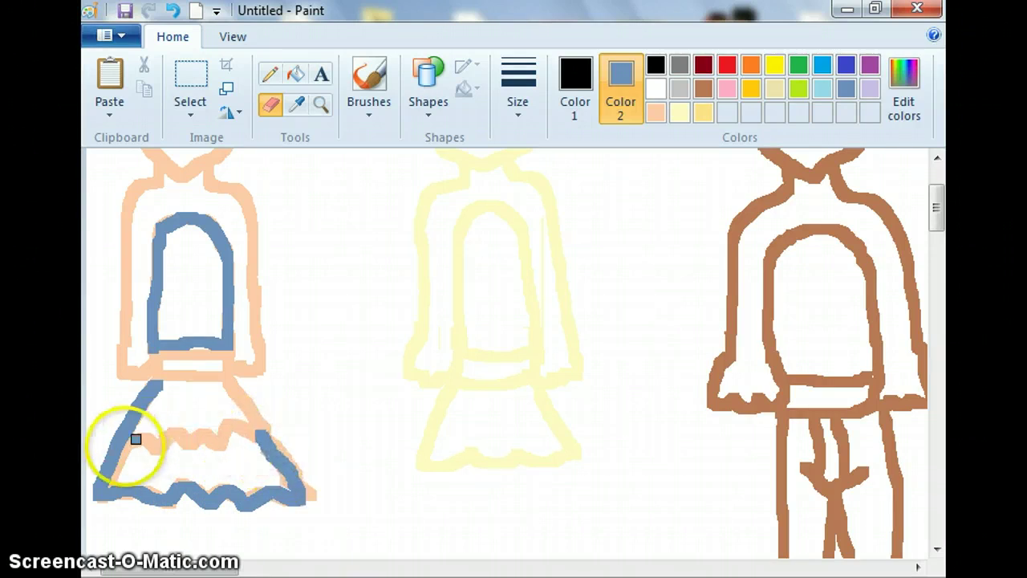
{"action": "left_click_drag", "start_coordinate": [127, 449], "coordinate": [113, 478]}
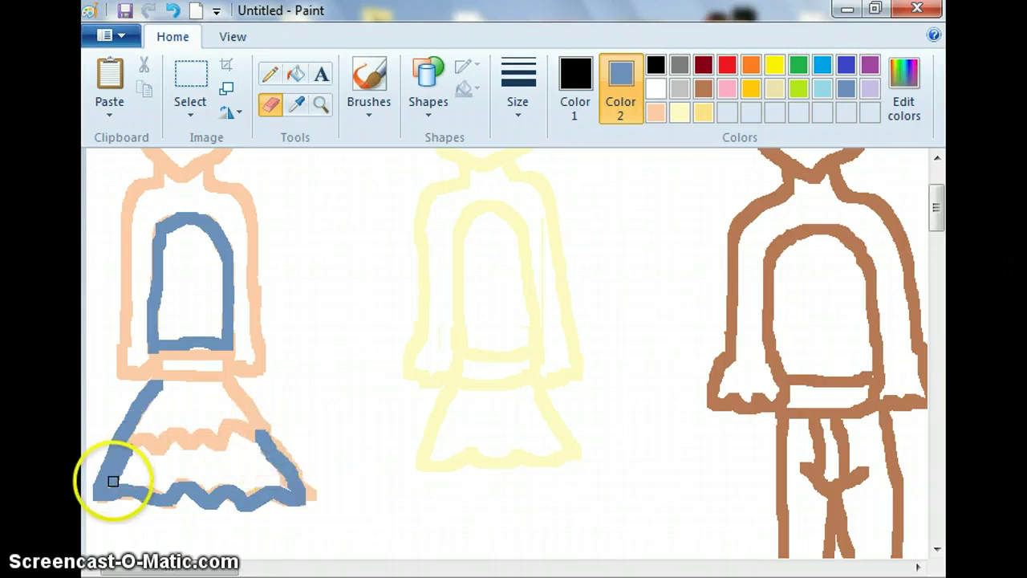
{"action": "mouse_move", "coordinate": [273, 470]}
{"action": "left_mouse_down"}
{"action": "mouse_move", "coordinate": [304, 489]}
{"action": "mouse_move", "coordinate": [275, 445]}
{"action": "mouse_move", "coordinate": [285, 500]}
{"action": "mouse_move", "coordinate": [264, 487]}
{"action": "mouse_move", "coordinate": [170, 487]}
{"action": "mouse_move", "coordinate": [174, 505]}
{"action": "mouse_move", "coordinate": [156, 491]}
{"action": "mouse_move", "coordinate": [103, 495]}
{"action": "mouse_move", "coordinate": [193, 490]}
{"action": "mouse_move", "coordinate": [142, 438]}
{"action": "left_mouse_up"}
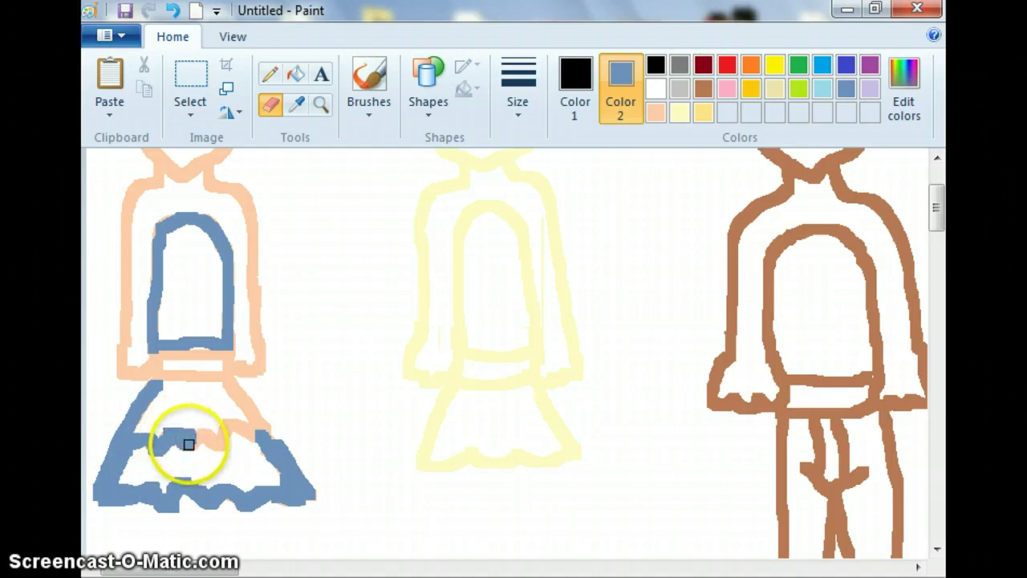
{"action": "mouse_move", "coordinate": [201, 434]}
{"action": "left_mouse_down"}
{"action": "mouse_move", "coordinate": [244, 427]}
{"action": "mouse_move", "coordinate": [233, 423]}
{"action": "mouse_move", "coordinate": [267, 434]}
{"action": "mouse_move", "coordinate": [232, 383]}
{"action": "mouse_move", "coordinate": [266, 423]}
{"action": "left_mouse_up"}
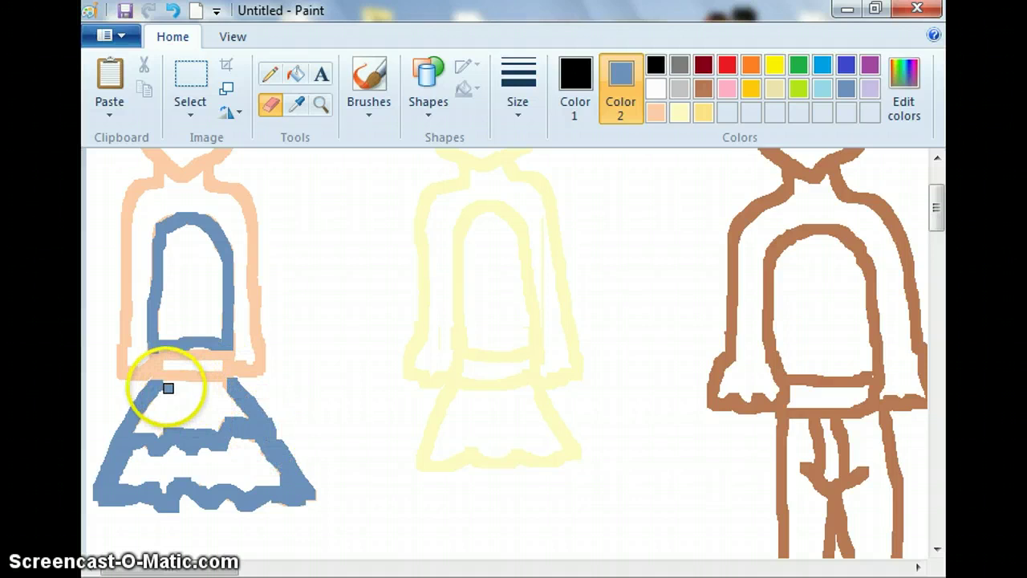
{"action": "left_click_drag", "start_coordinate": [170, 385], "coordinate": [227, 382]}
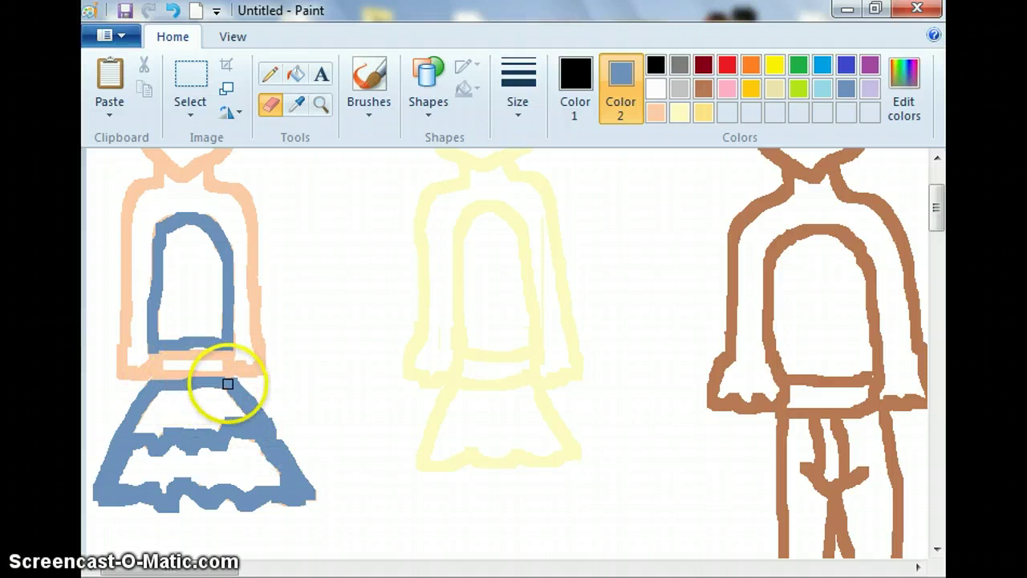
Outline the middle figure's top and flared skirt in purple, closing the top's hem and the skirt's upper edge
{"action": "left_click", "coordinate": [463, 328]}
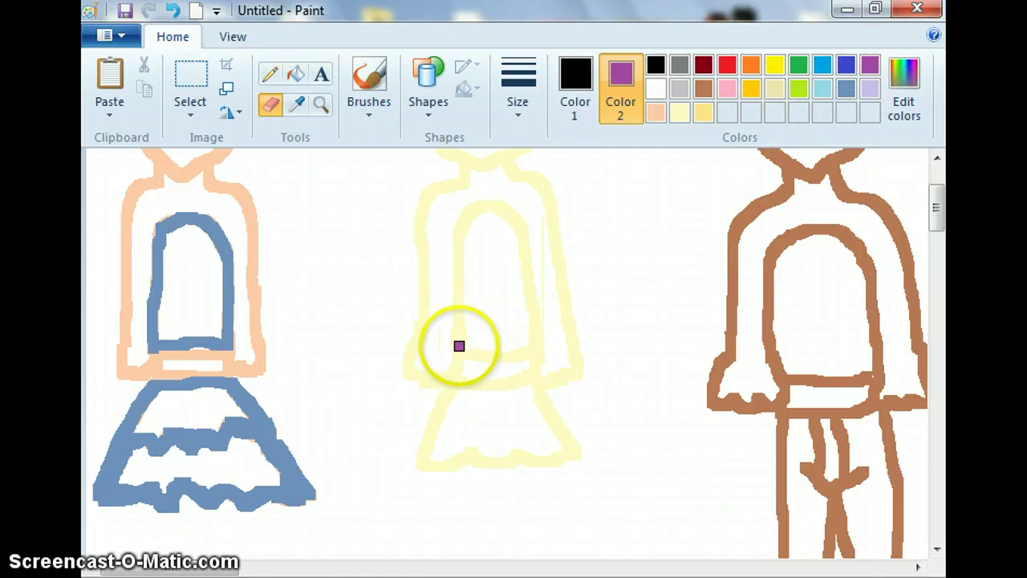
{"action": "mouse_move", "coordinate": [458, 345]}
{"action": "left_mouse_down"}
{"action": "mouse_move", "coordinate": [458, 239]}
{"action": "mouse_move", "coordinate": [476, 206]}
{"action": "mouse_move", "coordinate": [496, 206]}
{"action": "mouse_move", "coordinate": [523, 242]}
{"action": "mouse_move", "coordinate": [536, 338]}
{"action": "mouse_move", "coordinate": [461, 344]}
{"action": "left_mouse_up"}
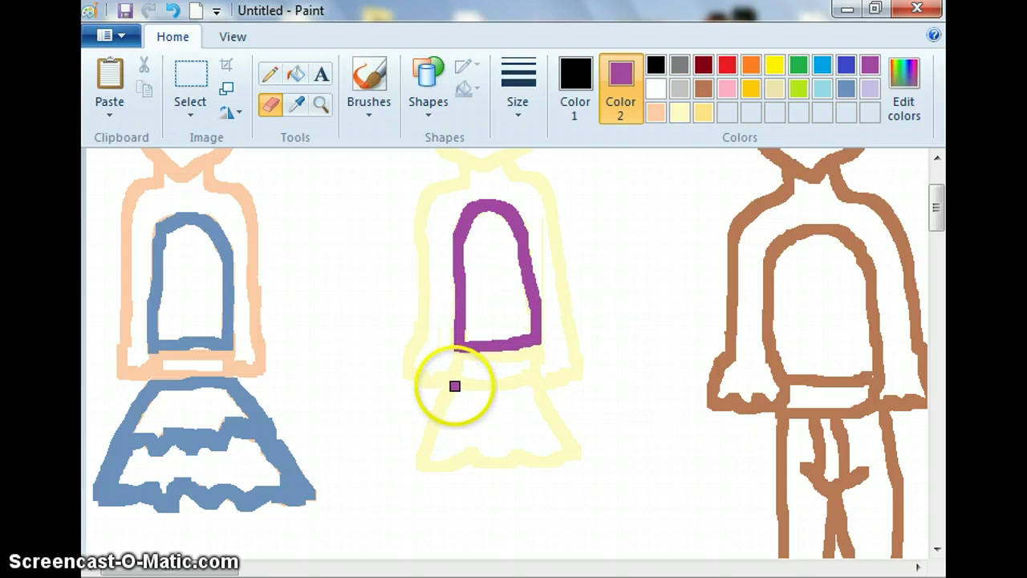
{"action": "mouse_move", "coordinate": [454, 385]}
{"action": "left_mouse_down"}
{"action": "mouse_move", "coordinate": [424, 466]}
{"action": "mouse_move", "coordinate": [472, 450]}
{"action": "mouse_move", "coordinate": [488, 465]}
{"action": "mouse_move", "coordinate": [516, 458]}
{"action": "mouse_move", "coordinate": [530, 468]}
{"action": "mouse_move", "coordinate": [567, 456]}
{"action": "mouse_move", "coordinate": [537, 386]}
{"action": "mouse_move", "coordinate": [568, 451]}
{"action": "left_mouse_up"}
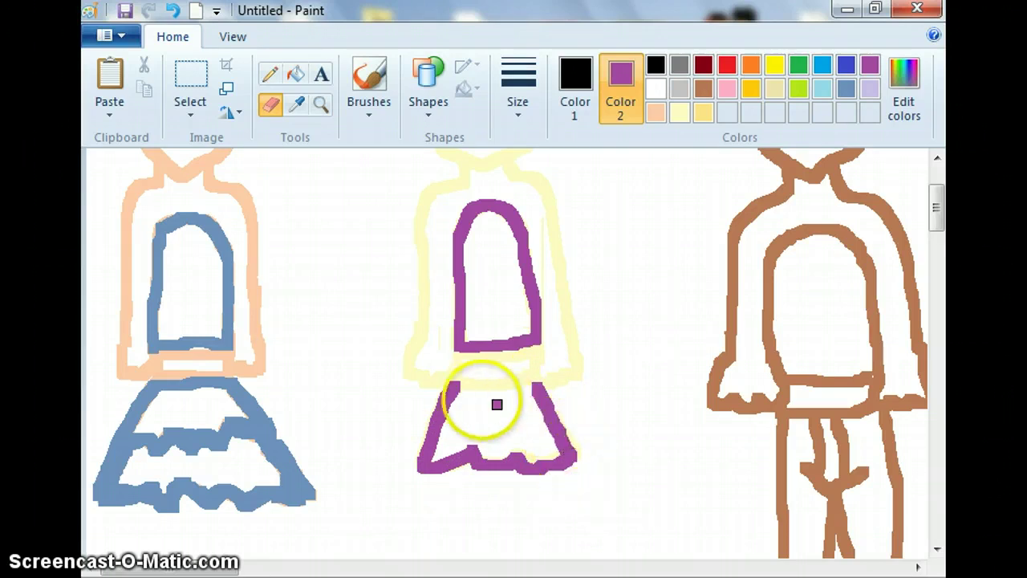
{"action": "left_click_drag", "start_coordinate": [451, 388], "coordinate": [533, 391]}
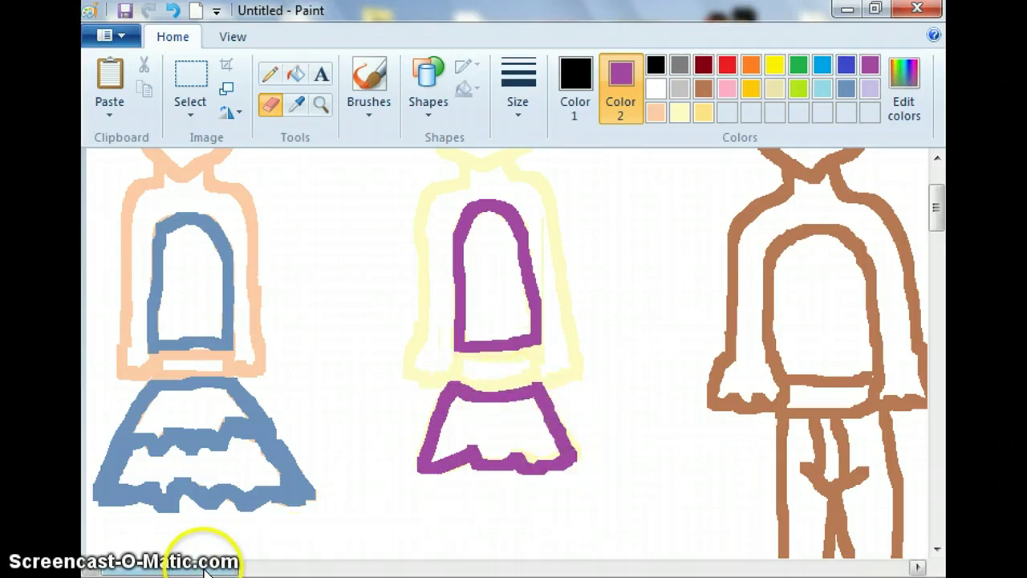
Mix a custom mint green with hue 104 and saturation 182 as the drawing color for the third figure's top
{"action": "left_click_drag", "start_coordinate": [207, 571], "coordinate": [270, 570]}
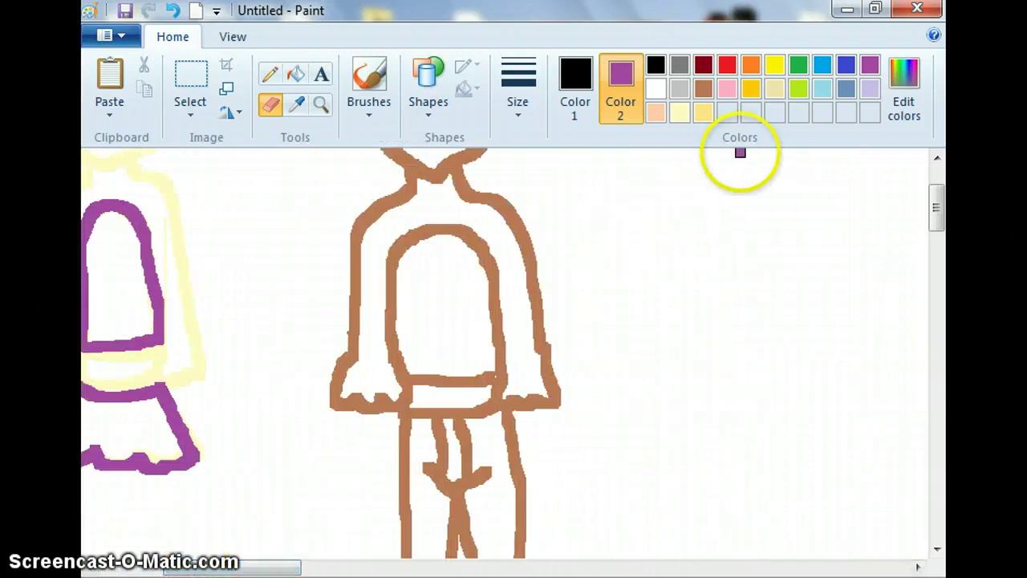
{"action": "left_click", "coordinate": [907, 81]}
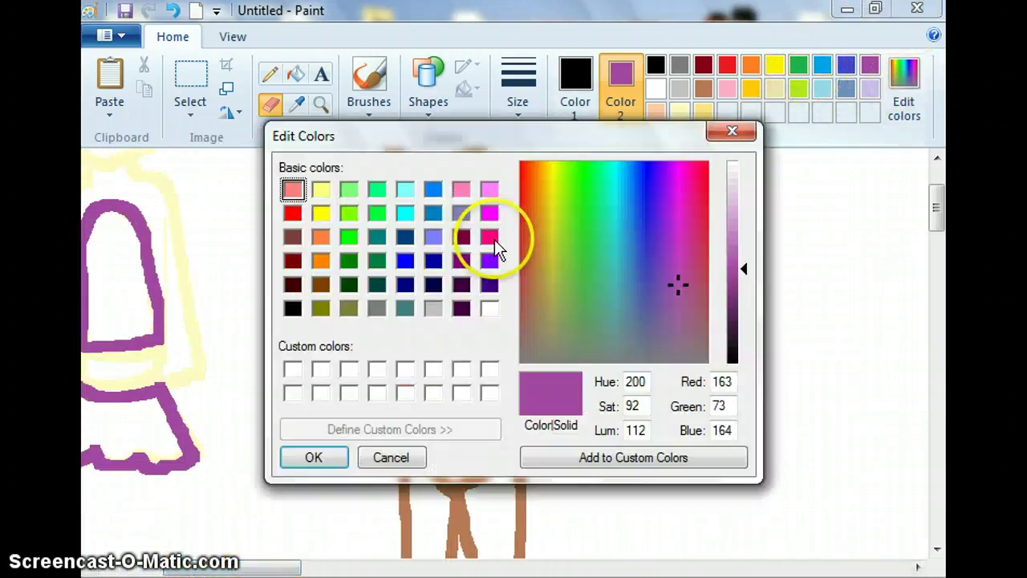
{"action": "left_click", "coordinate": [463, 259]}
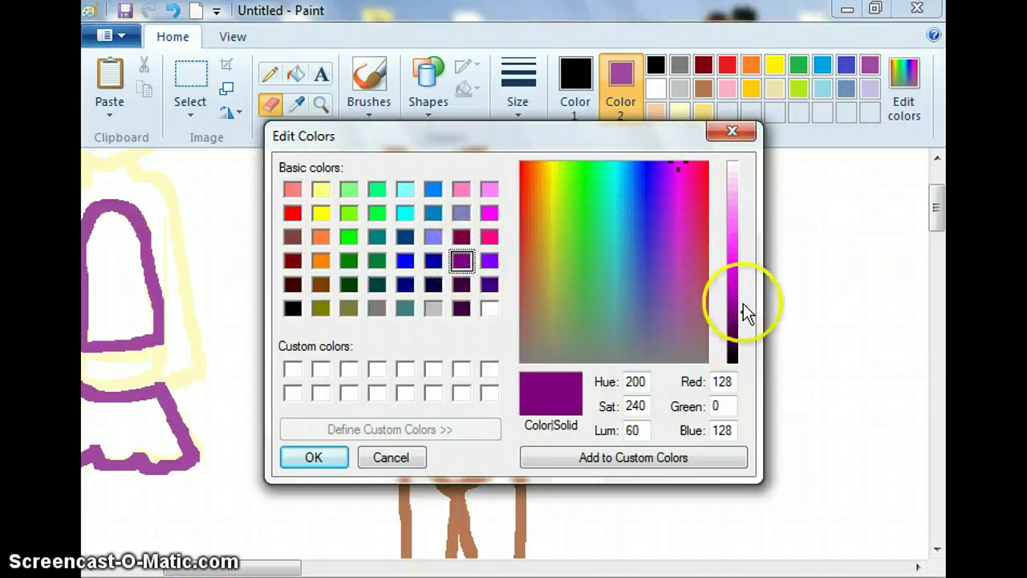
{"action": "left_click_drag", "start_coordinate": [534, 239], "coordinate": [594, 223]}
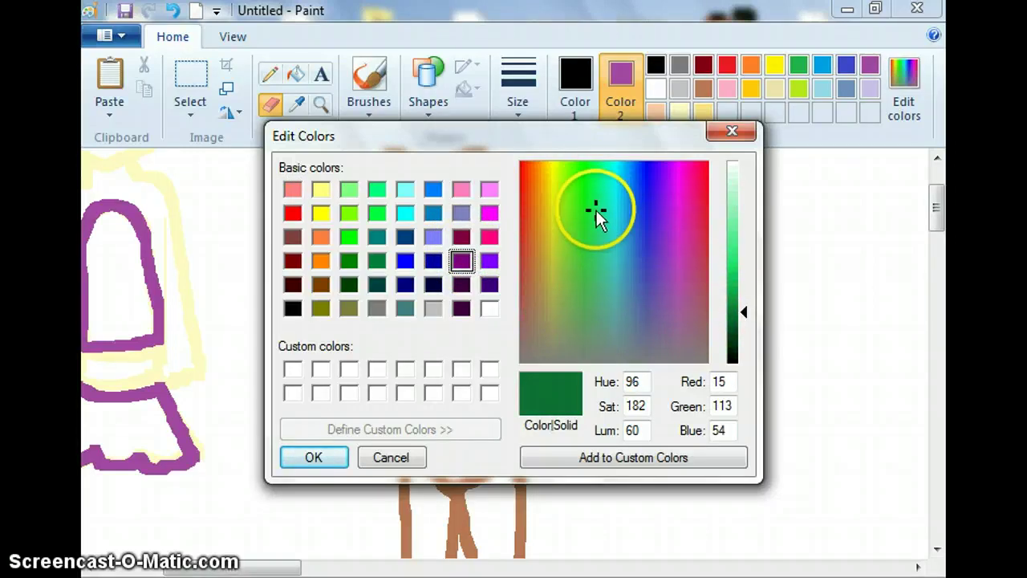
{"action": "left_click_drag", "start_coordinate": [744, 310], "coordinate": [743, 236]}
{"action": "left_click_drag", "start_coordinate": [594, 210], "coordinate": [603, 210]}
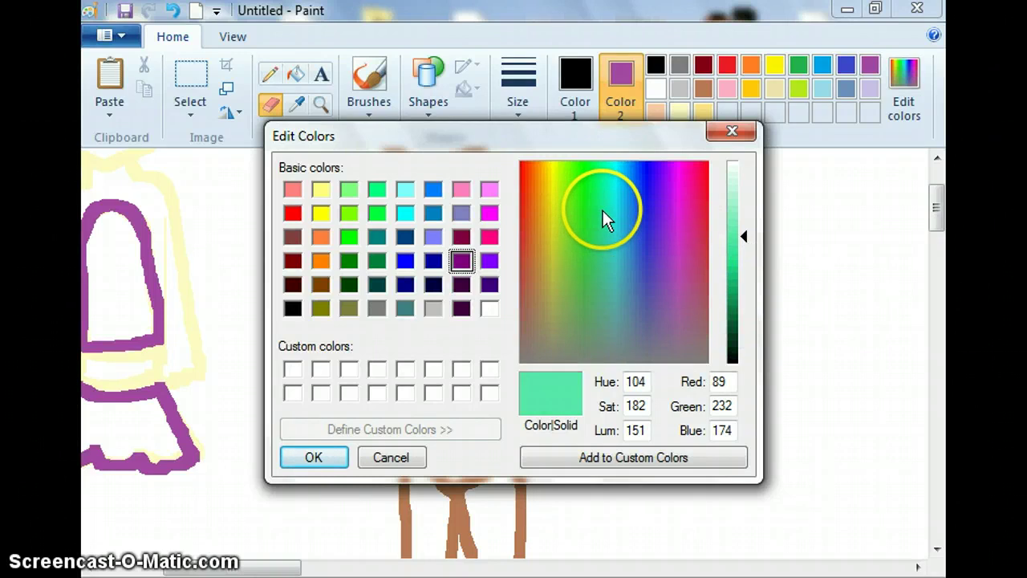
{"action": "left_click_drag", "start_coordinate": [741, 238], "coordinate": [743, 246]}
{"action": "left_click", "coordinate": [314, 459]}
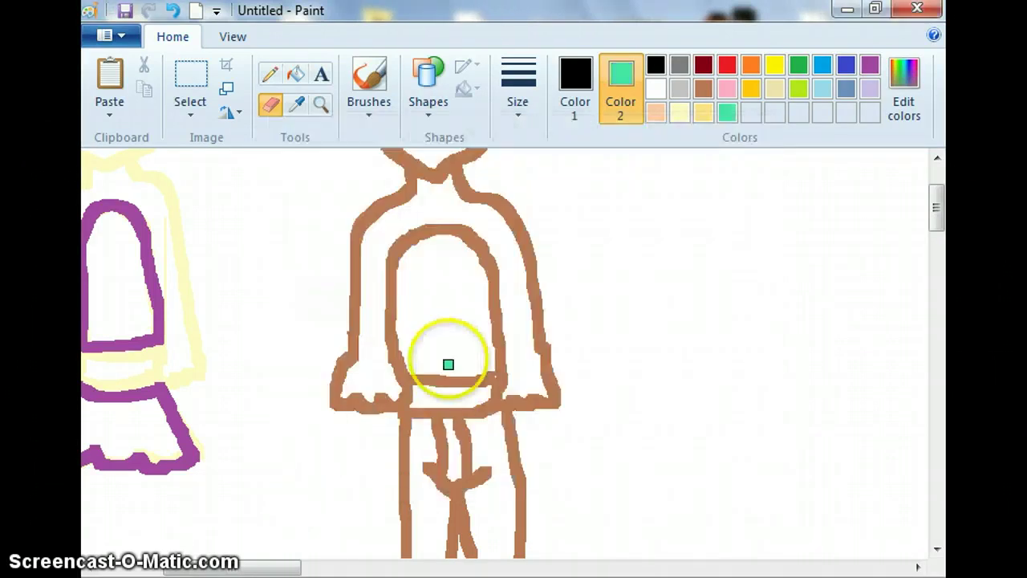
Trace the third figure's inner torso outline in mint green and close it with a hem above the waistband
{"action": "mouse_move", "coordinate": [396, 369]}
{"action": "left_mouse_down"}
{"action": "mouse_move", "coordinate": [401, 376]}
{"action": "mouse_move", "coordinate": [396, 358]}
{"action": "left_mouse_up"}
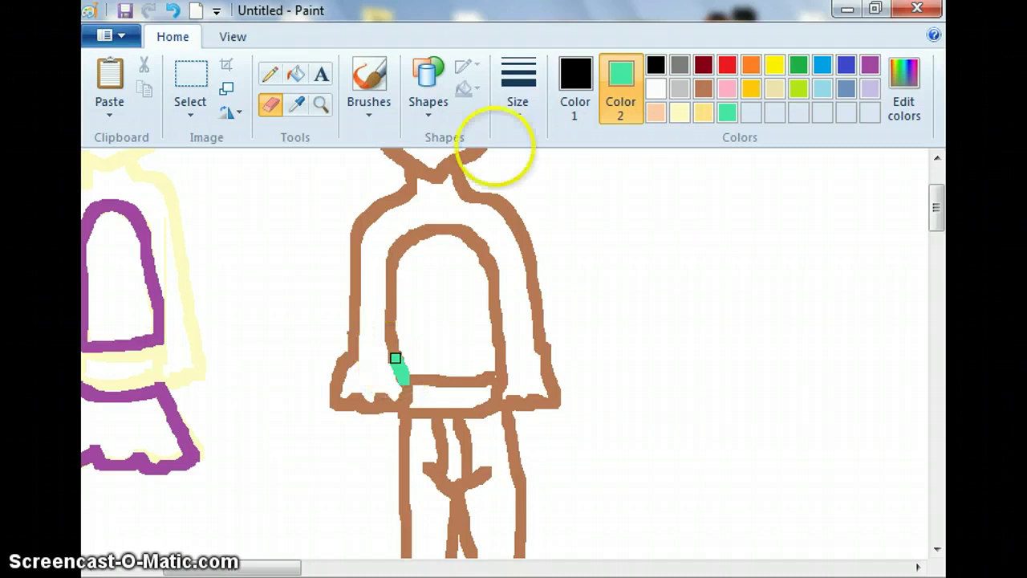
{"action": "left_click", "coordinate": [525, 100]}
{"action": "left_click", "coordinate": [525, 99]}
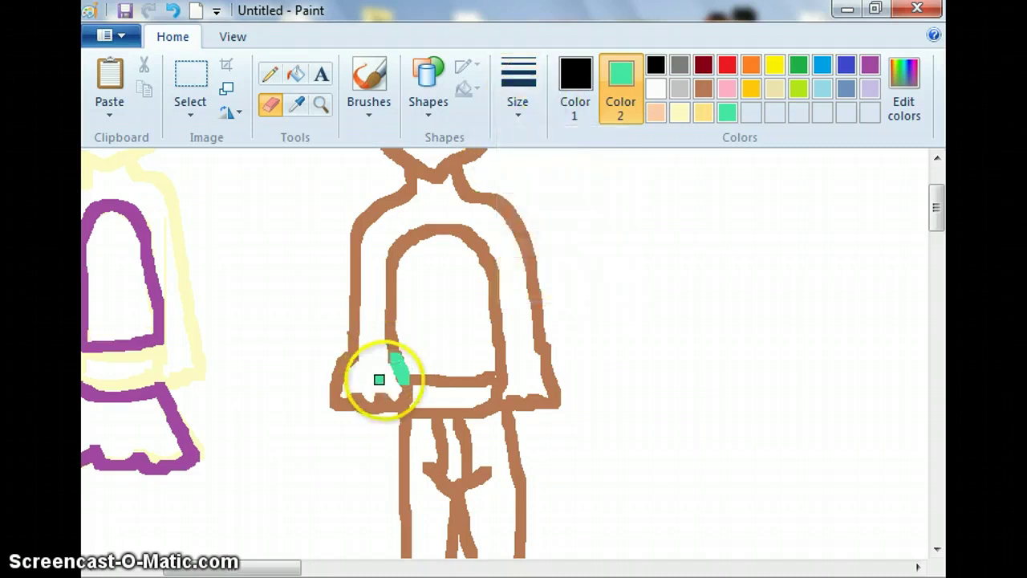
{"action": "mouse_move", "coordinate": [399, 374]}
{"action": "left_mouse_down"}
{"action": "mouse_move", "coordinate": [396, 252]}
{"action": "mouse_move", "coordinate": [391, 259]}
{"action": "mouse_move", "coordinate": [418, 229]}
{"action": "mouse_move", "coordinate": [395, 256]}
{"action": "mouse_move", "coordinate": [441, 227]}
{"action": "mouse_move", "coordinate": [475, 240]}
{"action": "mouse_move", "coordinate": [463, 231]}
{"action": "mouse_move", "coordinate": [494, 292]}
{"action": "mouse_move", "coordinate": [482, 249]}
{"action": "mouse_move", "coordinate": [500, 367]}
{"action": "left_mouse_up"}
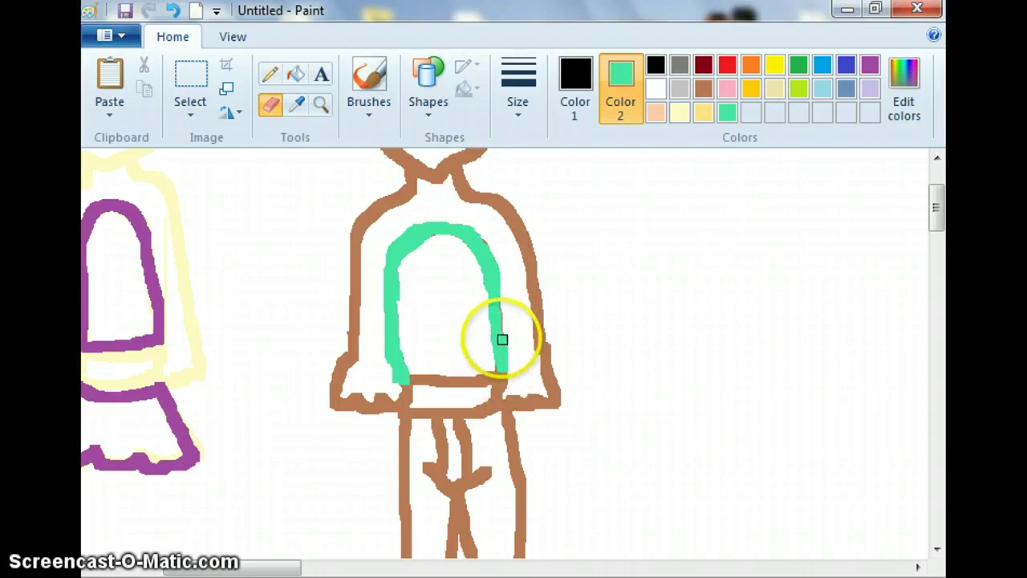
{"action": "left_click_drag", "start_coordinate": [499, 325], "coordinate": [481, 244]}
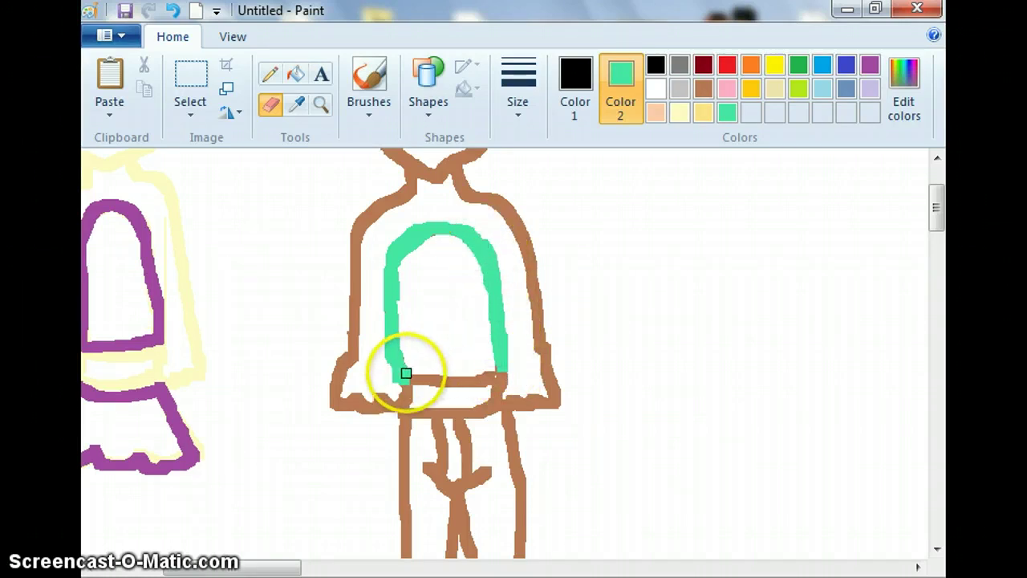
{"action": "left_click_drag", "start_coordinate": [406, 373], "coordinate": [493, 362]}
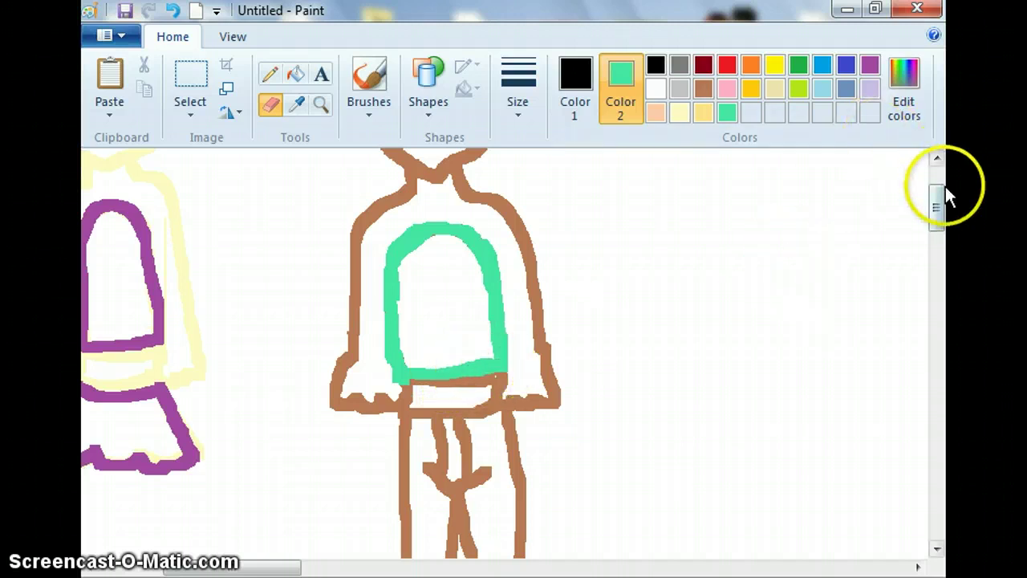
Trace the third figure's trousers outline in light blue, including the waist edge, outer sides, cuffs and inner legs
{"action": "left_click_drag", "start_coordinate": [945, 186], "coordinate": [945, 200]}
{"action": "left_click", "coordinate": [846, 64]}
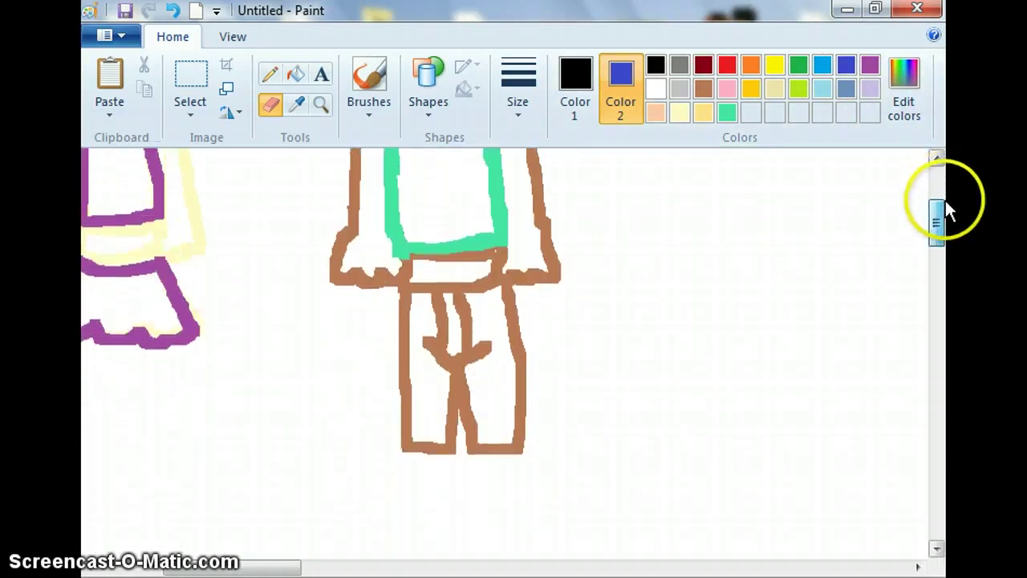
{"action": "left_click", "coordinate": [844, 90]}
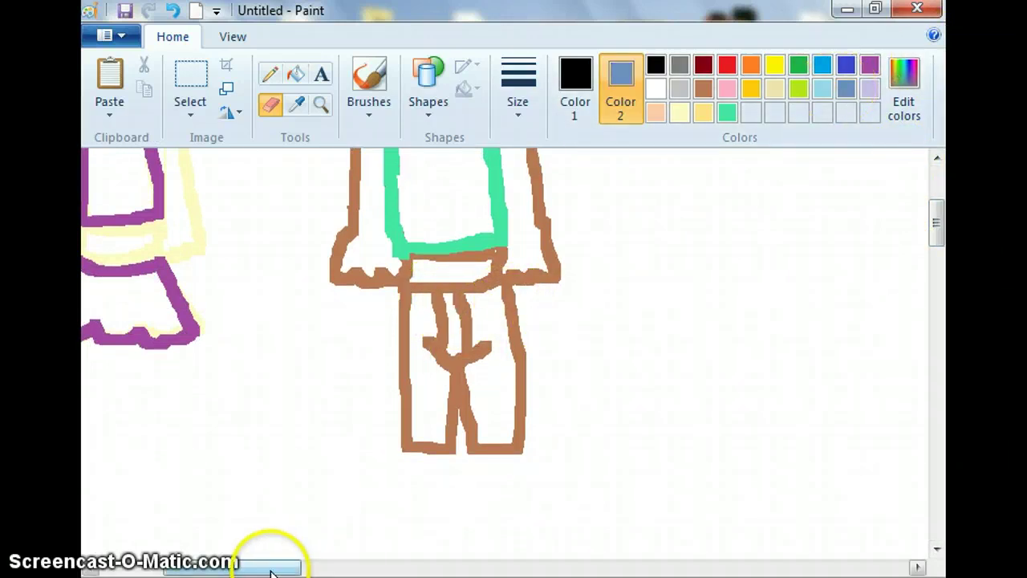
{"action": "left_click_drag", "start_coordinate": [271, 571], "coordinate": [284, 530]}
{"action": "left_click", "coordinate": [827, 65]}
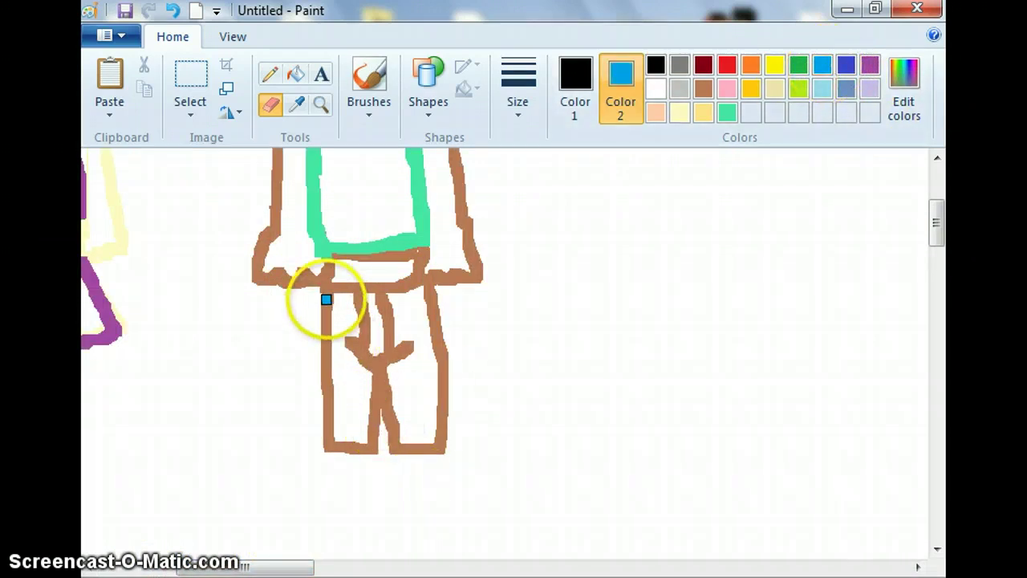
{"action": "mouse_move", "coordinate": [326, 300]}
{"action": "left_mouse_down"}
{"action": "mouse_move", "coordinate": [328, 440]}
{"action": "mouse_move", "coordinate": [363, 447]}
{"action": "mouse_move", "coordinate": [377, 381]}
{"action": "mouse_move", "coordinate": [394, 446]}
{"action": "mouse_move", "coordinate": [429, 446]}
{"action": "mouse_move", "coordinate": [438, 444]}
{"action": "mouse_move", "coordinate": [443, 365]}
{"action": "mouse_move", "coordinate": [432, 294]}
{"action": "mouse_move", "coordinate": [335, 293]}
{"action": "mouse_move", "coordinate": [424, 292]}
{"action": "left_mouse_up"}
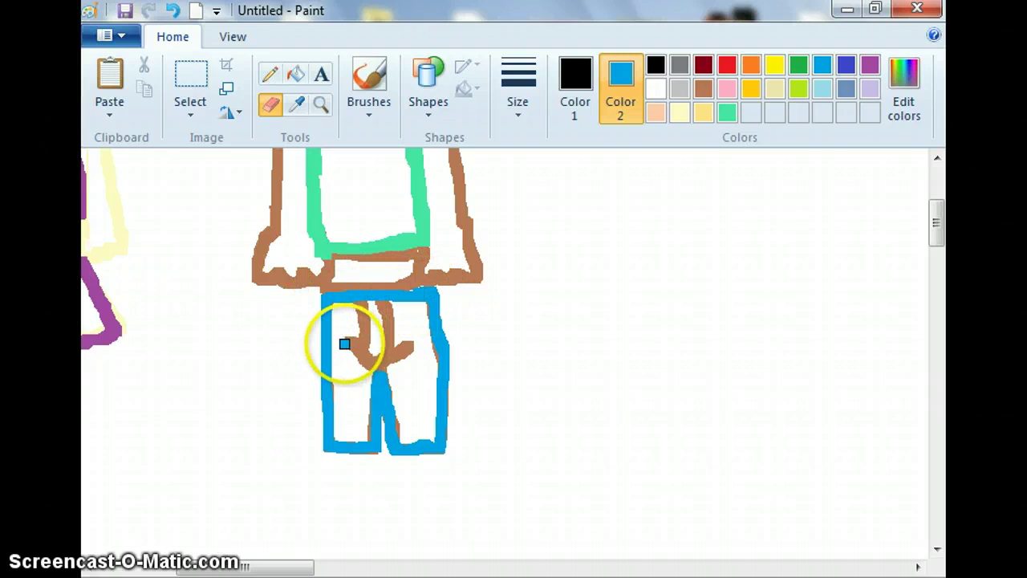
Trace the V-shaped crease lines on the third figure's trousers in light blue and cover the brown remnants along the legs
{"action": "mouse_move", "coordinate": [344, 340]}
{"action": "left_mouse_down"}
{"action": "mouse_move", "coordinate": [376, 369]}
{"action": "mouse_move", "coordinate": [401, 349]}
{"action": "left_mouse_up"}
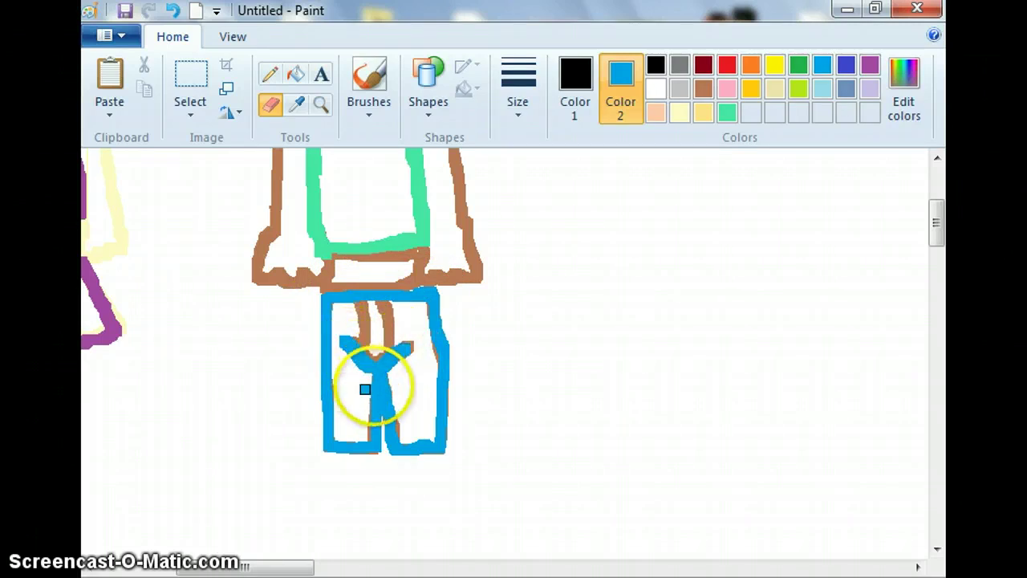
{"action": "left_click_drag", "start_coordinate": [374, 385], "coordinate": [370, 442]}
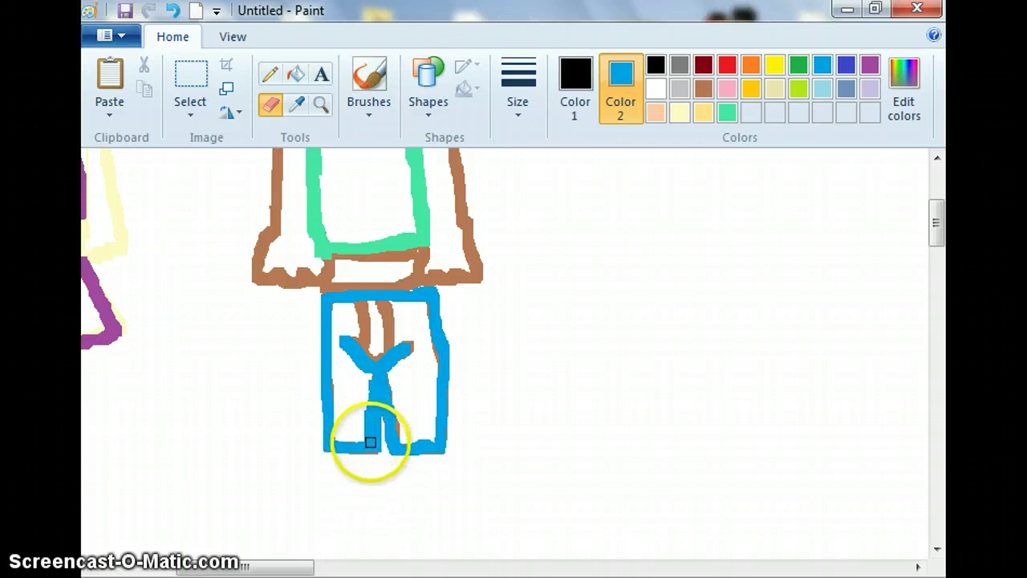
{"action": "left_click_drag", "start_coordinate": [381, 403], "coordinate": [394, 437]}
{"action": "mouse_move", "coordinate": [435, 326]}
{"action": "left_mouse_down"}
{"action": "mouse_move", "coordinate": [425, 299]}
{"action": "mouse_move", "coordinate": [440, 354]}
{"action": "left_mouse_up"}
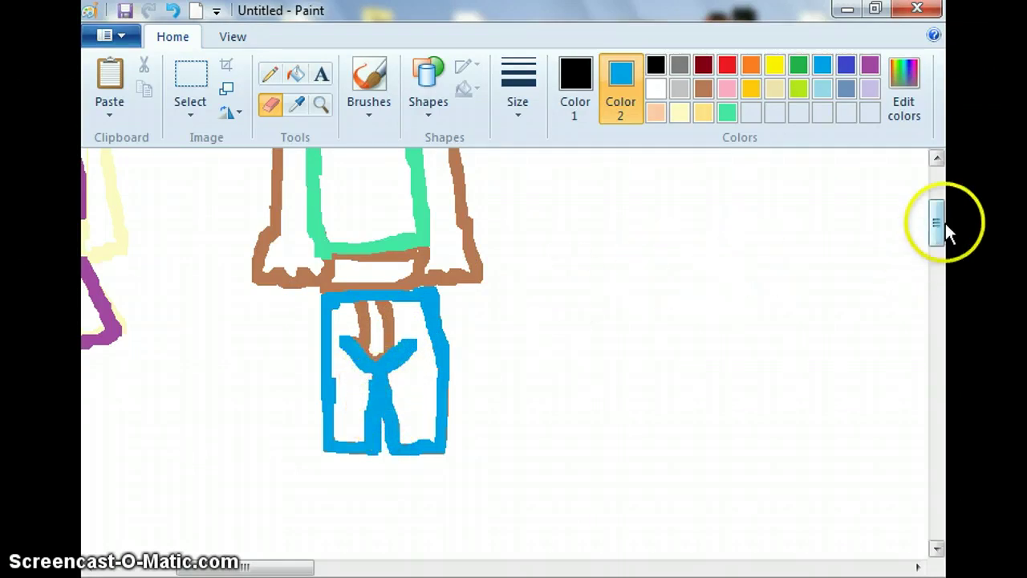
Trace the small brown front piece below the trousers' waist edge on the third figure in yellow
{"action": "left_click_drag", "start_coordinate": [946, 224], "coordinate": [945, 215]}
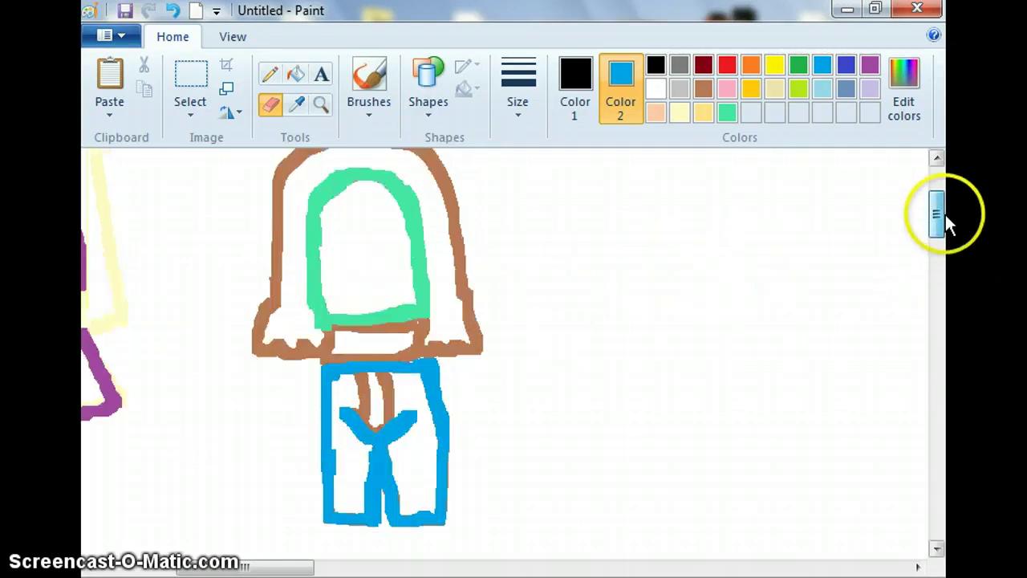
{"action": "left_click", "coordinate": [774, 64]}
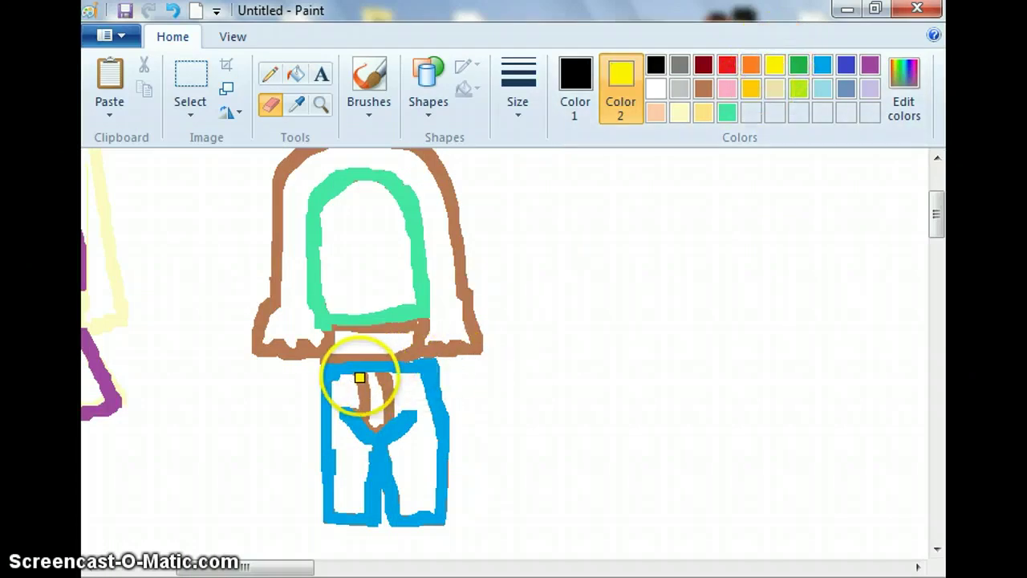
{"action": "mouse_move", "coordinate": [359, 377]}
{"action": "left_mouse_down"}
{"action": "mouse_move", "coordinate": [360, 411]}
{"action": "mouse_move", "coordinate": [373, 426]}
{"action": "mouse_move", "coordinate": [384, 383]}
{"action": "left_mouse_up"}
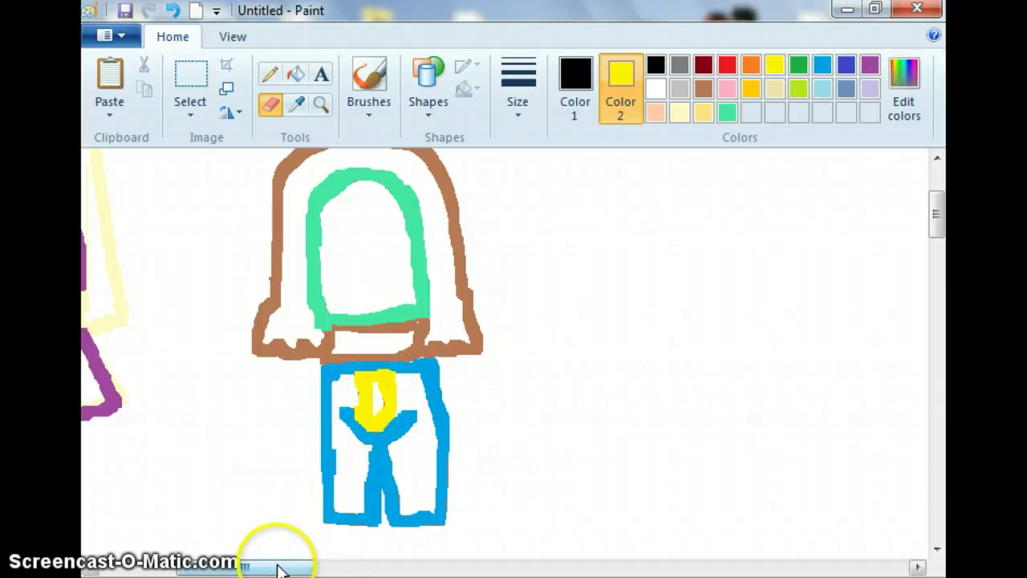
Outline the waistbands of all three figures in black as belts between their tops and their skirts or trousers
{"action": "left_click_drag", "start_coordinate": [281, 568], "coordinate": [207, 568]}
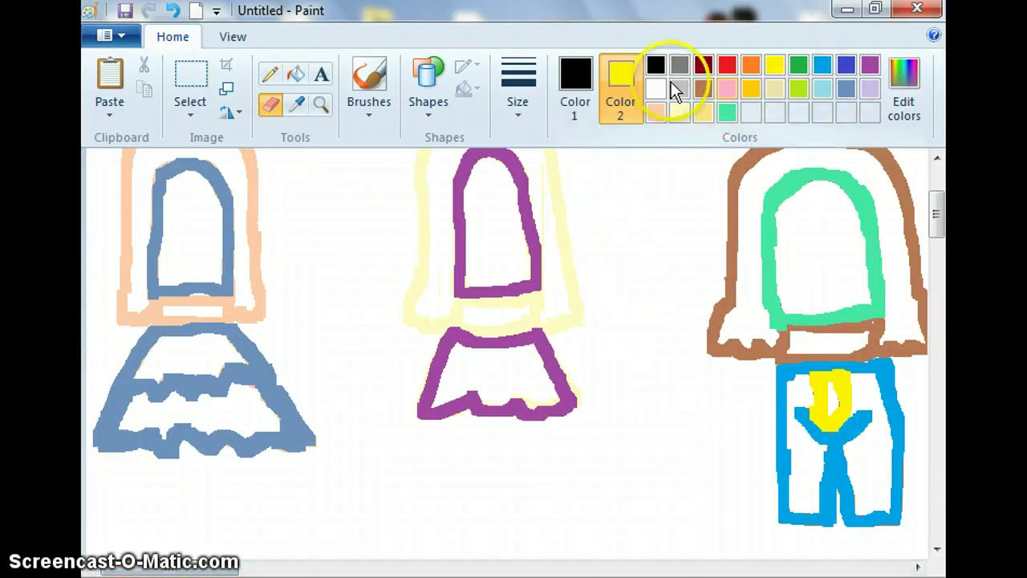
{"action": "left_click", "coordinate": [656, 64]}
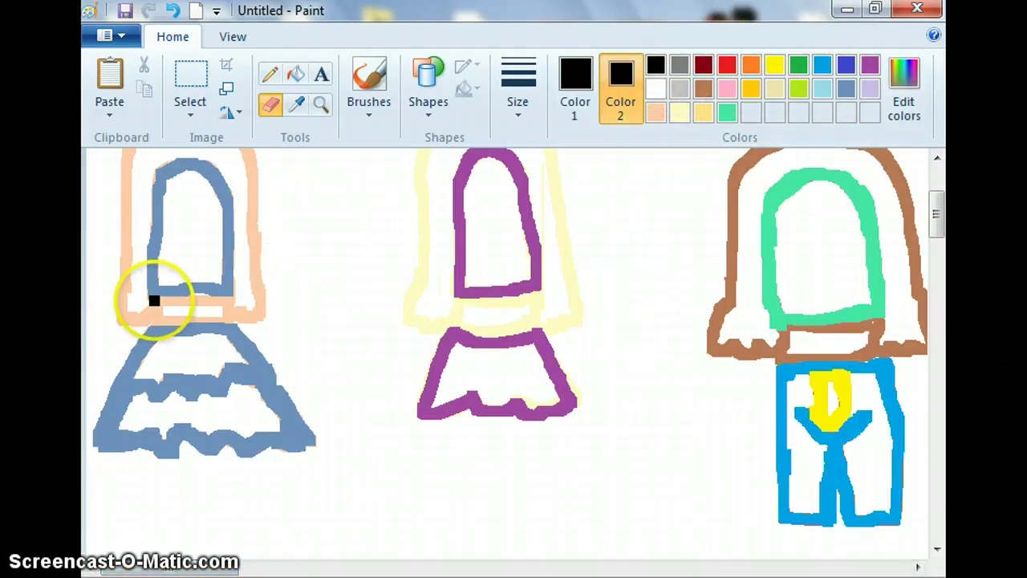
{"action": "mouse_move", "coordinate": [154, 300]}
{"action": "left_mouse_down"}
{"action": "mouse_move", "coordinate": [197, 320]}
{"action": "mouse_move", "coordinate": [173, 314]}
{"action": "mouse_move", "coordinate": [229, 318]}
{"action": "mouse_move", "coordinate": [223, 298]}
{"action": "mouse_move", "coordinate": [207, 295]}
{"action": "mouse_move", "coordinate": [204, 309]}
{"action": "mouse_move", "coordinate": [167, 297]}
{"action": "left_mouse_up"}
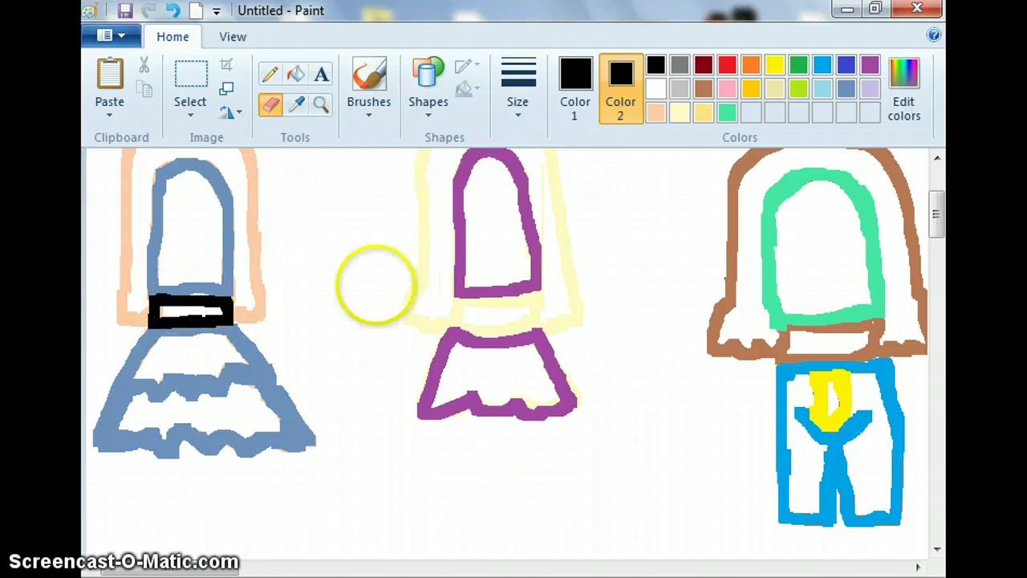
{"action": "mouse_move", "coordinate": [454, 299]}
{"action": "left_mouse_down"}
{"action": "mouse_move", "coordinate": [462, 324]}
{"action": "mouse_move", "coordinate": [533, 324]}
{"action": "mouse_move", "coordinate": [536, 300]}
{"action": "mouse_move", "coordinate": [480, 299]}
{"action": "left_mouse_up"}
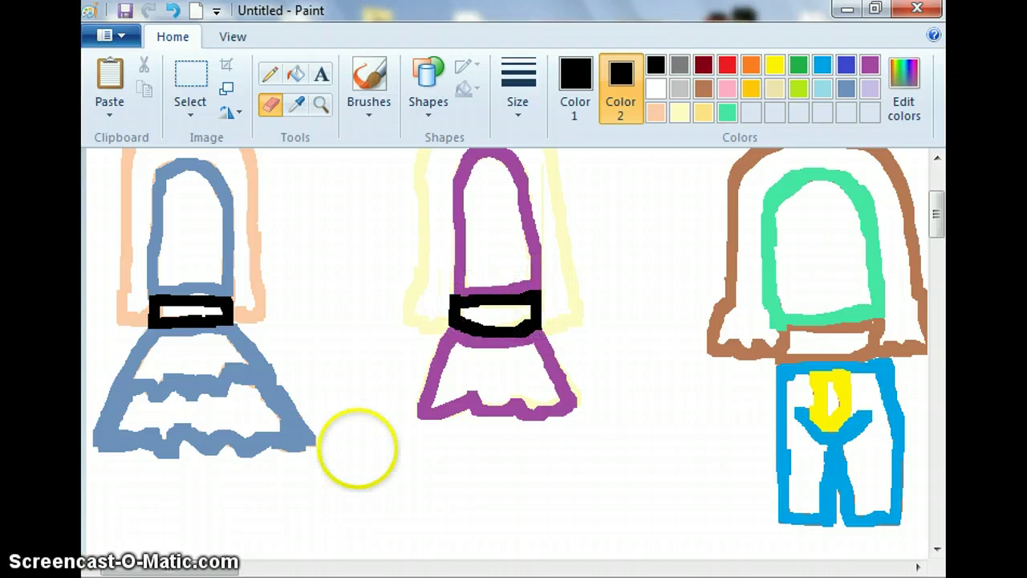
{"action": "left_click_drag", "start_coordinate": [195, 564], "coordinate": [255, 564]}
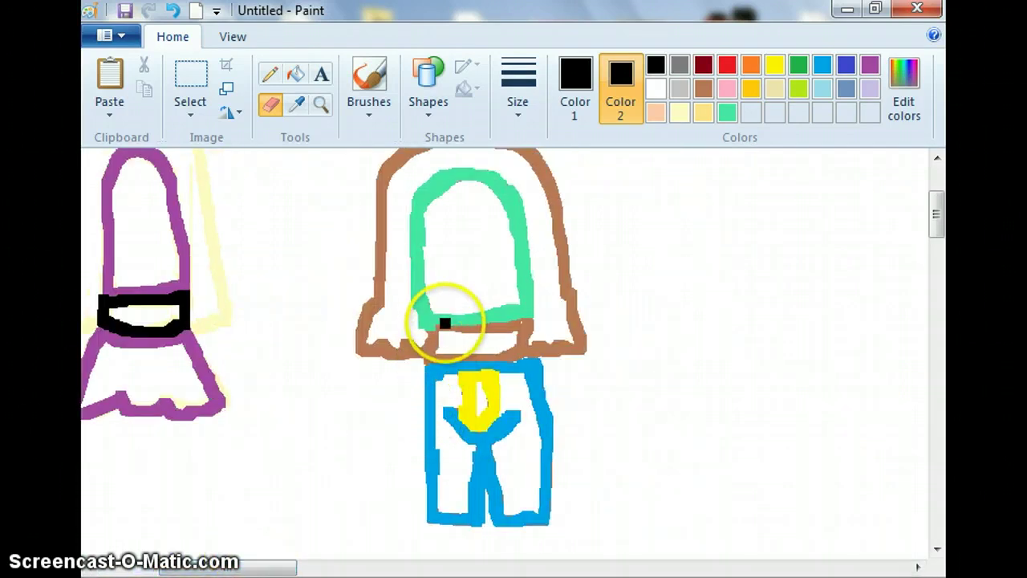
{"action": "mouse_move", "coordinate": [427, 339]}
{"action": "left_mouse_down"}
{"action": "mouse_move", "coordinate": [428, 356]}
{"action": "mouse_move", "coordinate": [522, 355]}
{"action": "mouse_move", "coordinate": [522, 321]}
{"action": "mouse_move", "coordinate": [441, 328]}
{"action": "left_mouse_up"}
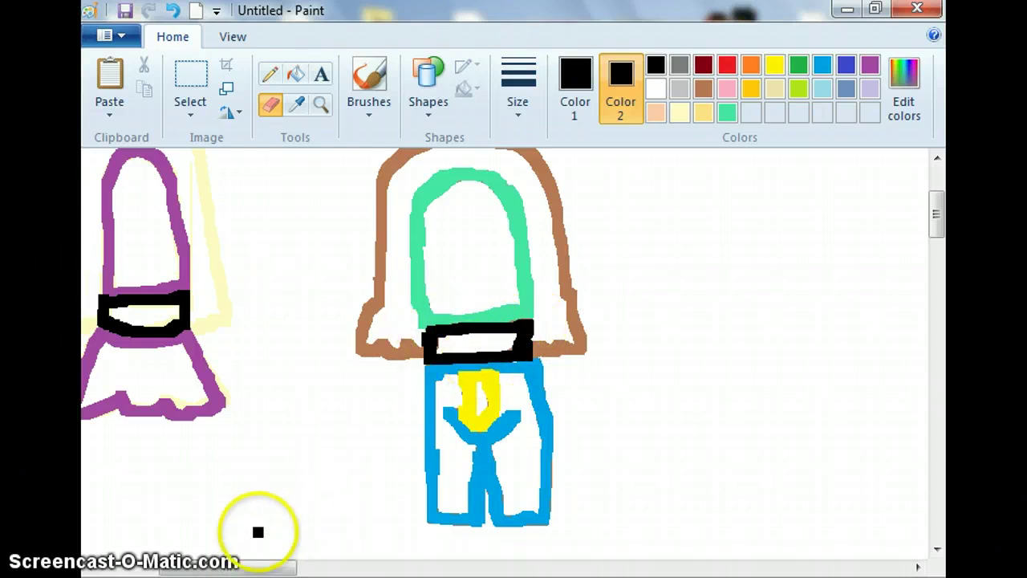
Switch to the sticky note and write "Now to start filling in! we'll draw the legs last oh i almost forgot the faceeeee and hair"
{"action": "left_click_drag", "start_coordinate": [241, 567], "coordinate": [142, 553]}
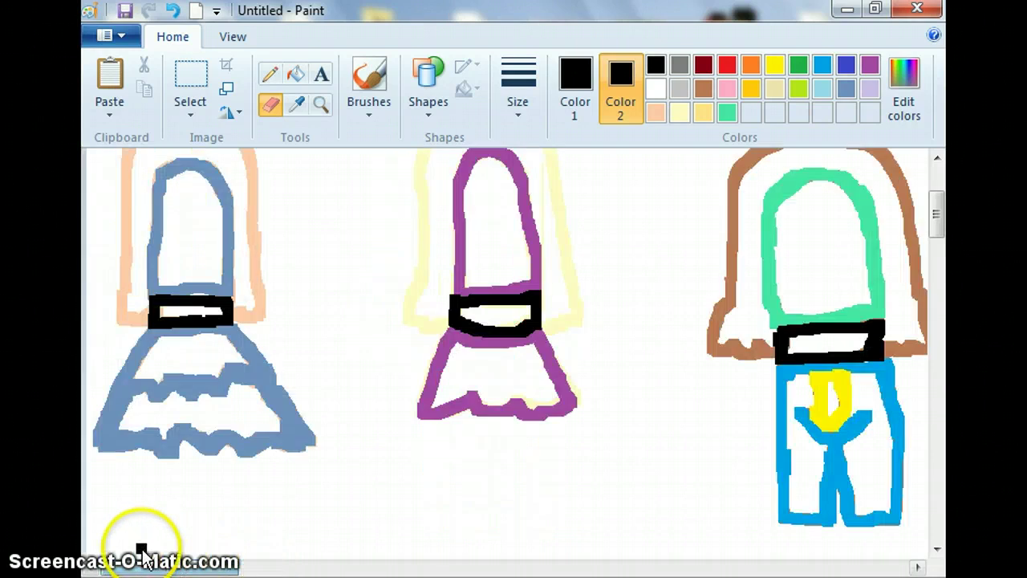
{"action": "mouse_move", "coordinate": [645, 574]}
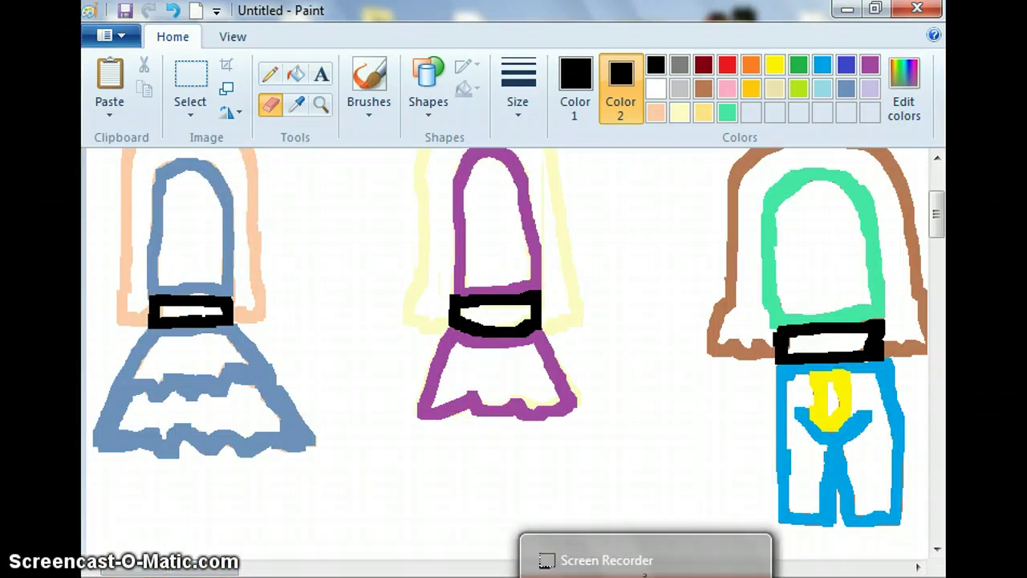
{"action": "left_click", "coordinate": [587, 570]}
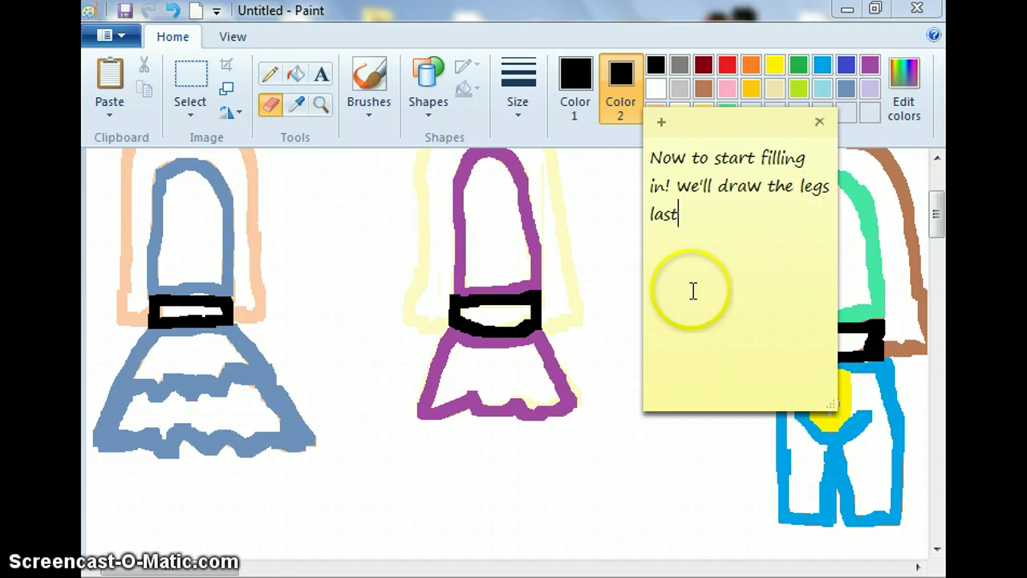
{"action": "left_click", "coordinate": [692, 291]}
{"action": "type", "text": "oh i almost forgot the faceee"}
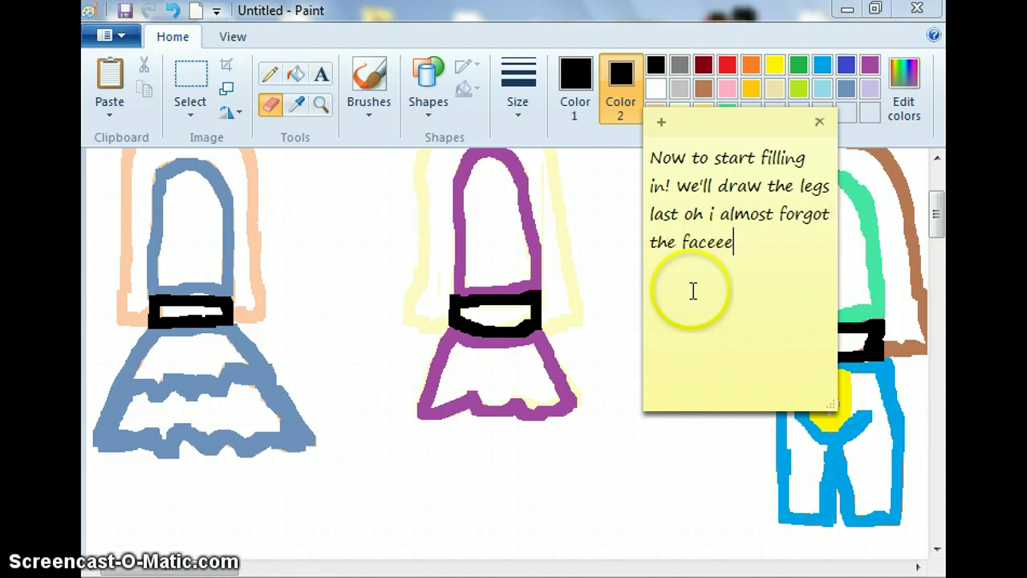
{"action": "type", "text": "eeeeeeeeeeeeeeeeeeeeeeeeee"}
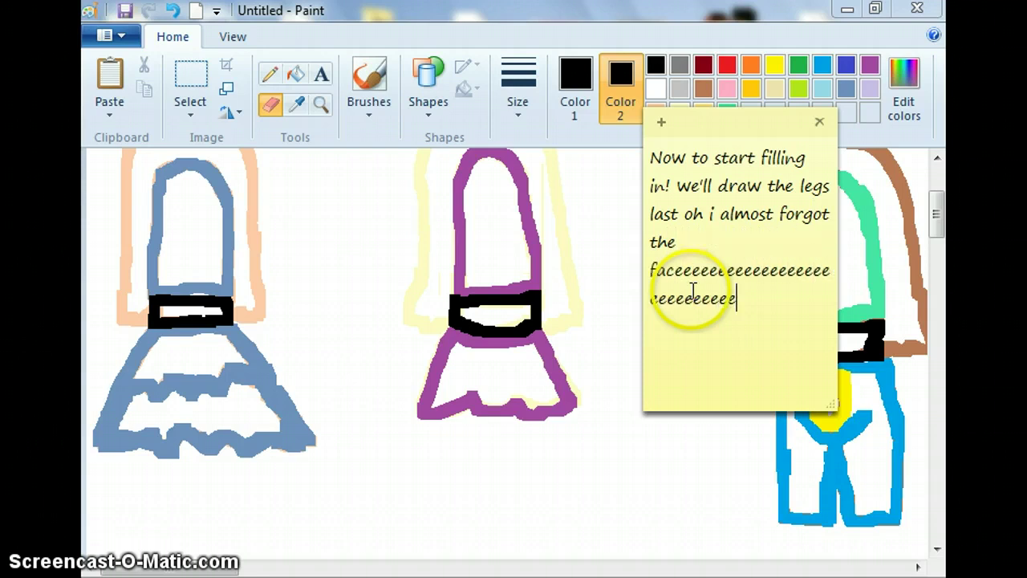
{"action": "type", "text": "eeeeeeee and hai"}
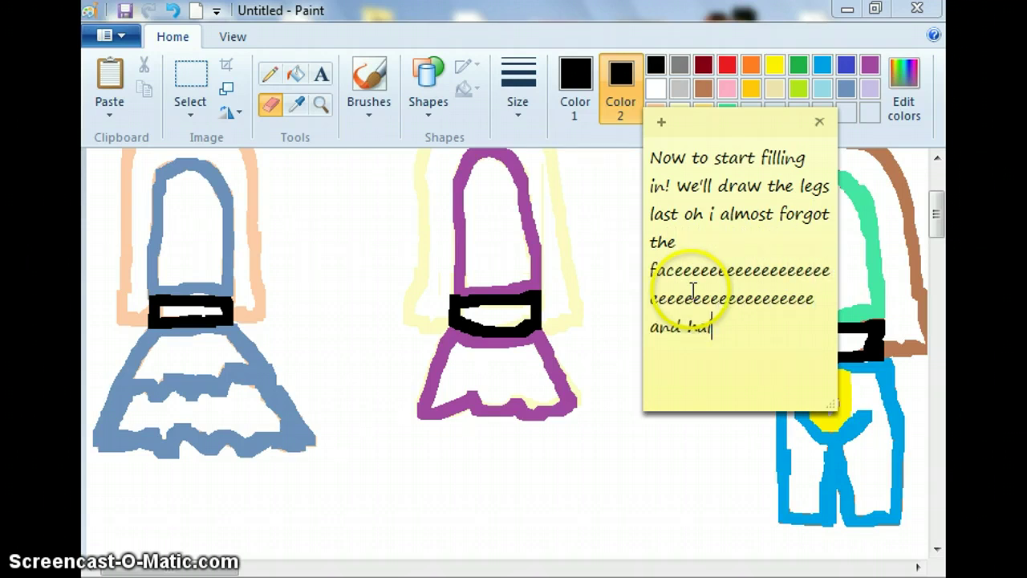
{"action": "type", "text": "r"}
Replace the sticky note's text with "plan What colors you want for hair" and choose the custom pale gold as Paint's drawing color
{"action": "key", "text": "ctrl+a"}
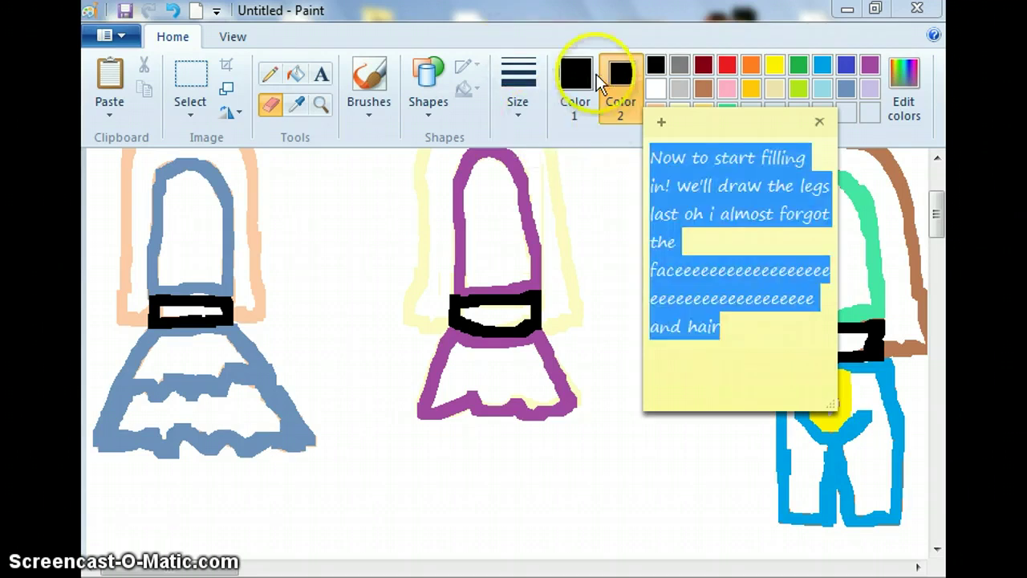
{"action": "key", "text": "BackSpace"}
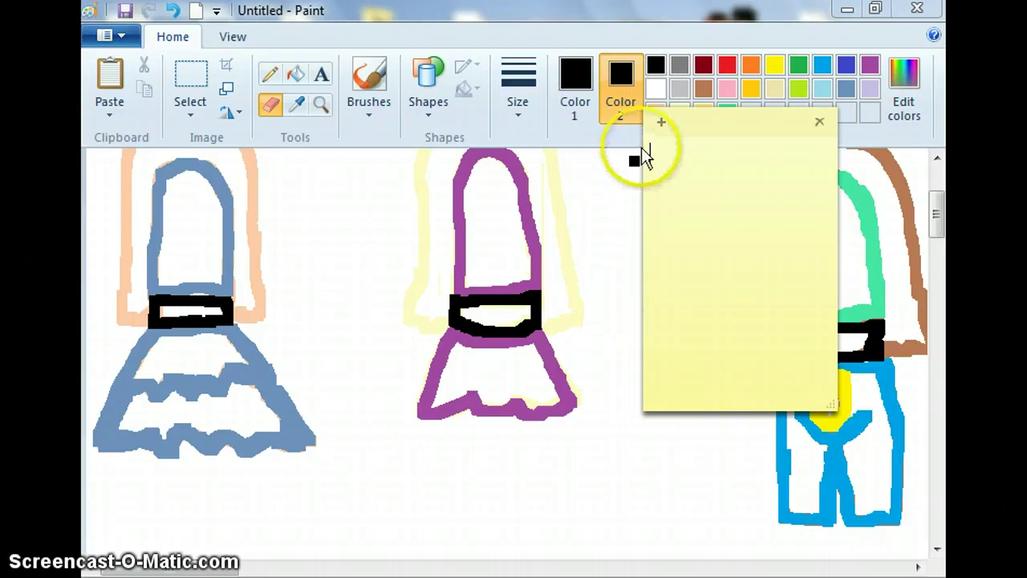
{"action": "left_click", "coordinate": [661, 88]}
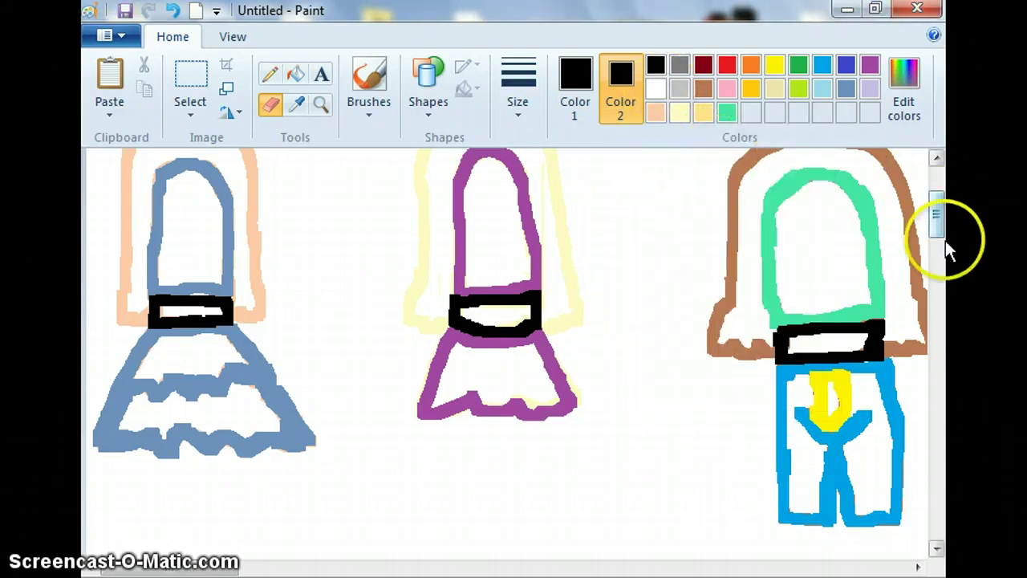
{"action": "left_click_drag", "start_coordinate": [945, 231], "coordinate": [945, 176]}
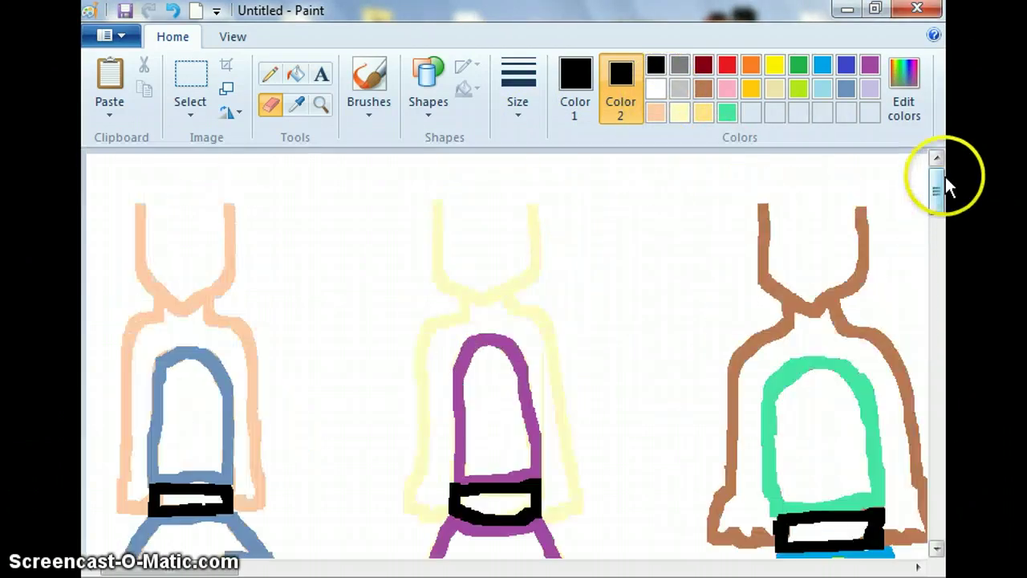
{"action": "left_click", "coordinate": [700, 117]}
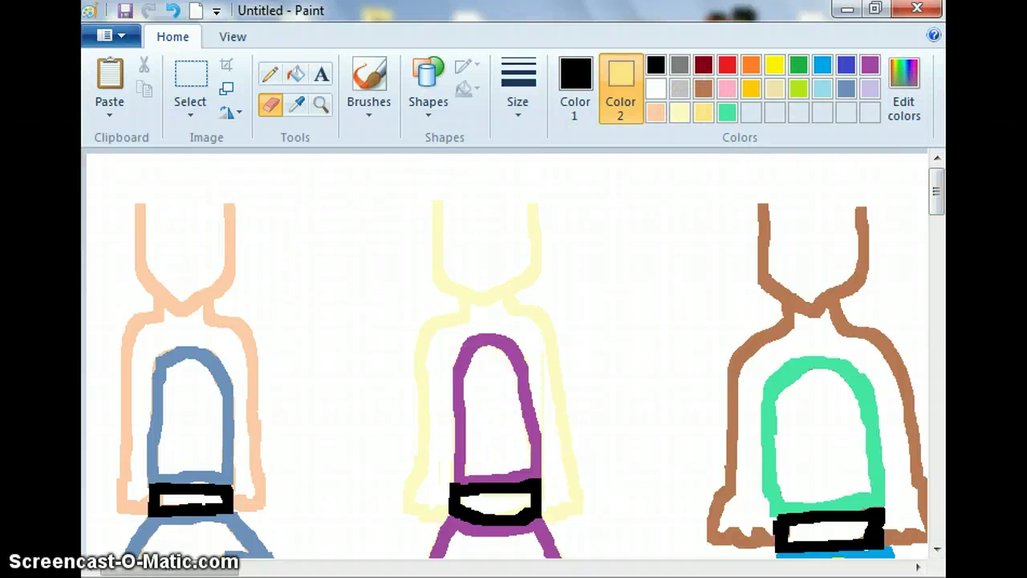
{"action": "type", "text": "plan What colors you want"}
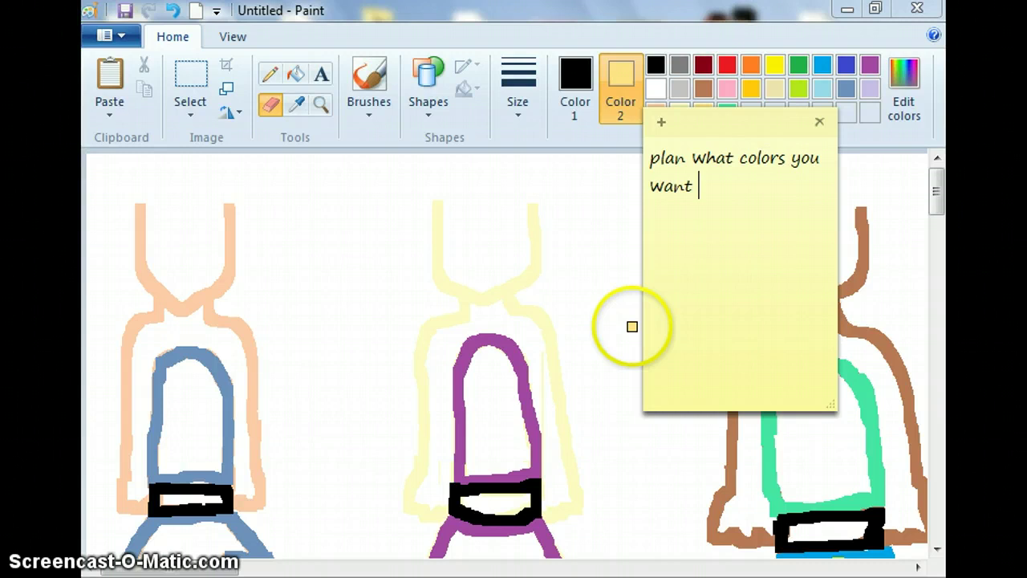
{"action": "type", "text": "for hair"}
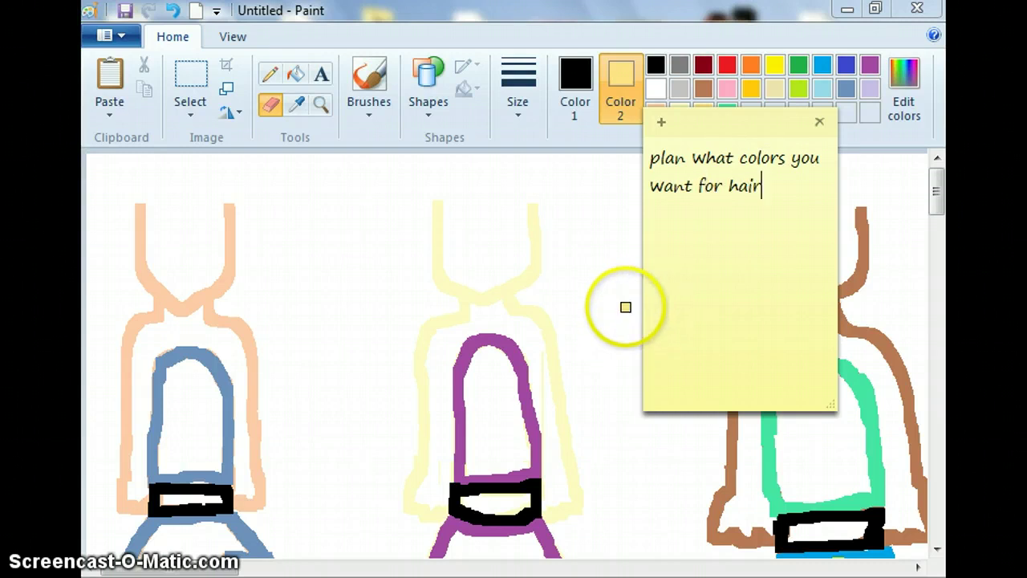
Draw the first figure's hair fringe in pale gold as a closed band across the open upper part of the head
{"action": "left_click", "coordinate": [514, 111]}
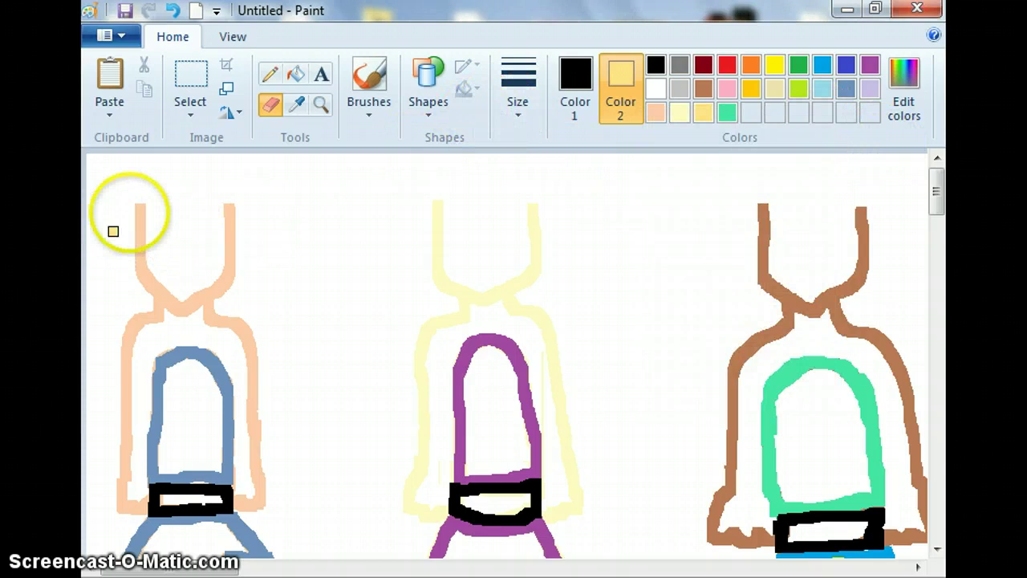
{"action": "mouse_move", "coordinate": [138, 209]}
{"action": "left_mouse_down"}
{"action": "mouse_move", "coordinate": [141, 212]}
{"action": "mouse_move", "coordinate": [144, 237]}
{"action": "mouse_move", "coordinate": [233, 238]}
{"action": "mouse_move", "coordinate": [231, 207]}
{"action": "mouse_move", "coordinate": [149, 206]}
{"action": "left_mouse_up"}
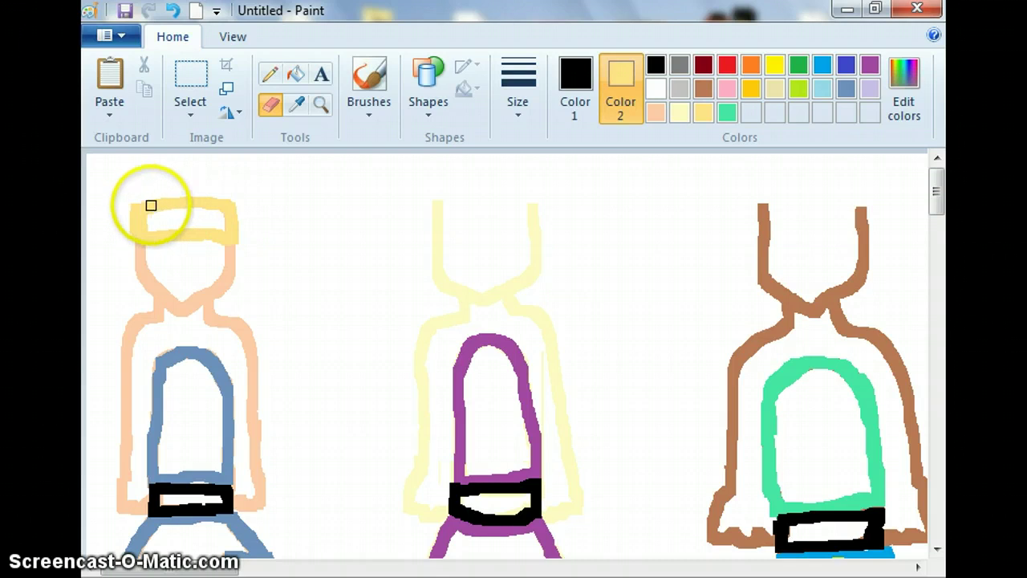